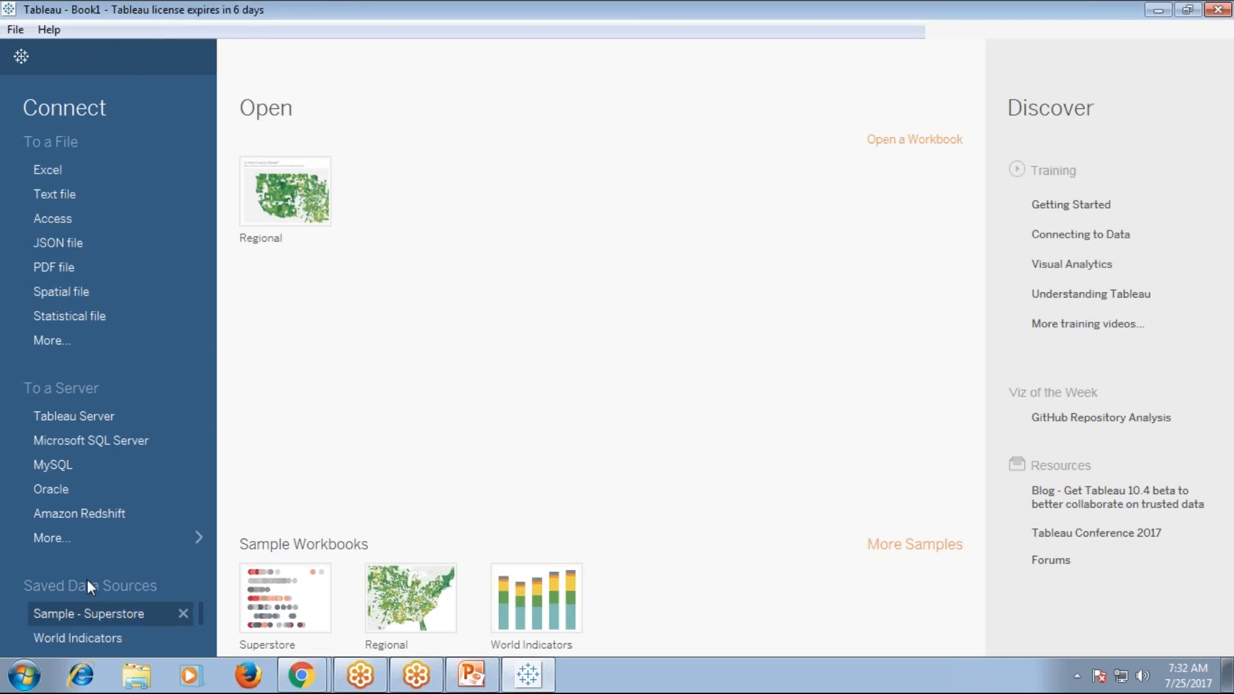
# Connect to the saved Sample - Superstore data source and rename Sheet 1 as "individual axes"
pyautogui.click(88, 614)
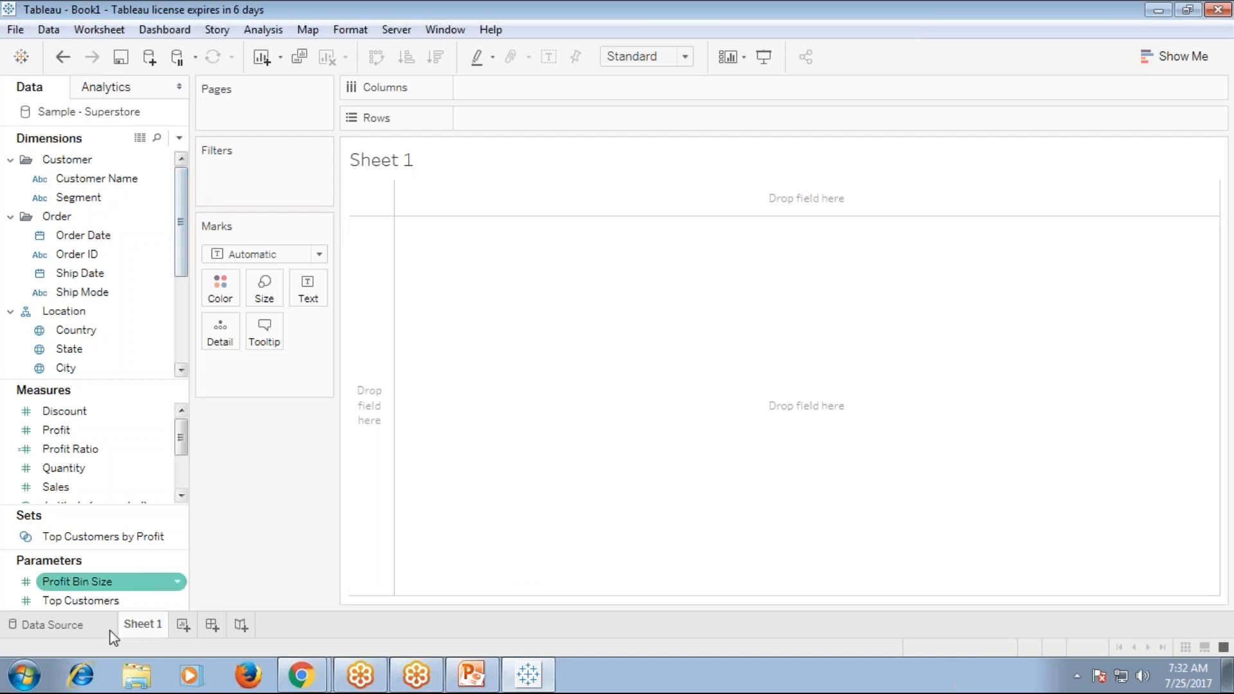
pyautogui.rightClick(138, 624)
pyautogui.click(211, 453)
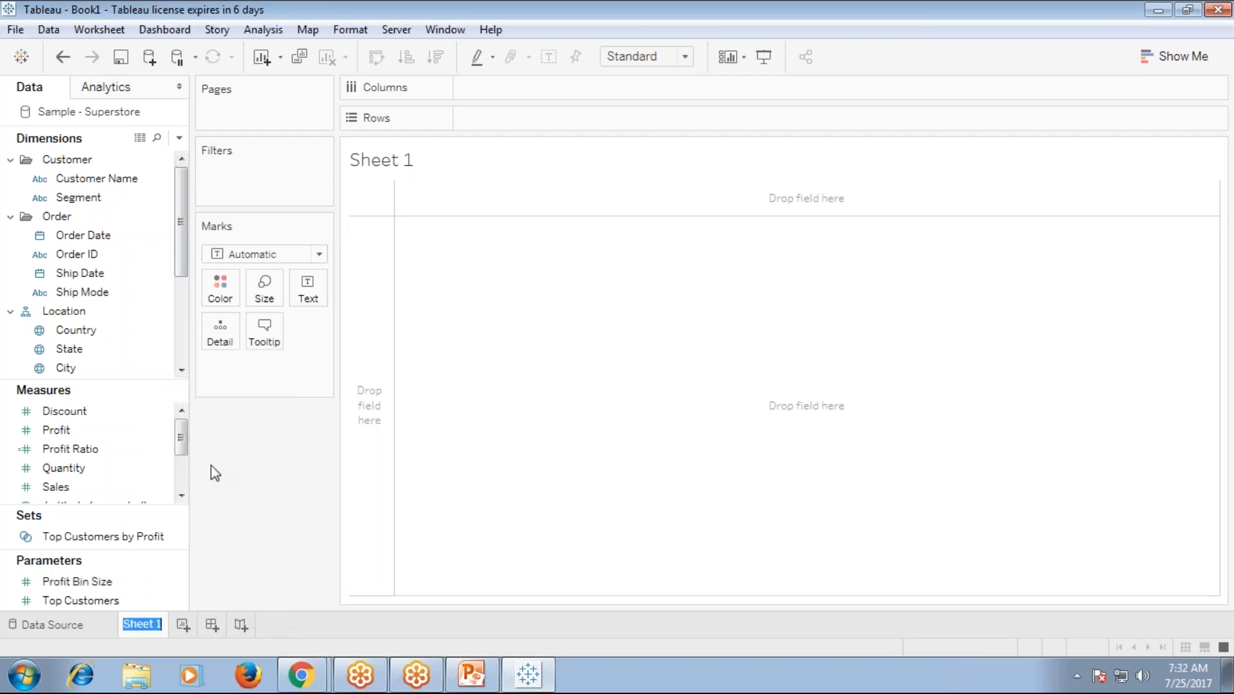
pyautogui.write('individual')
pyautogui.press('Return')
pyautogui.write('axes')
pyautogui.press('Return')
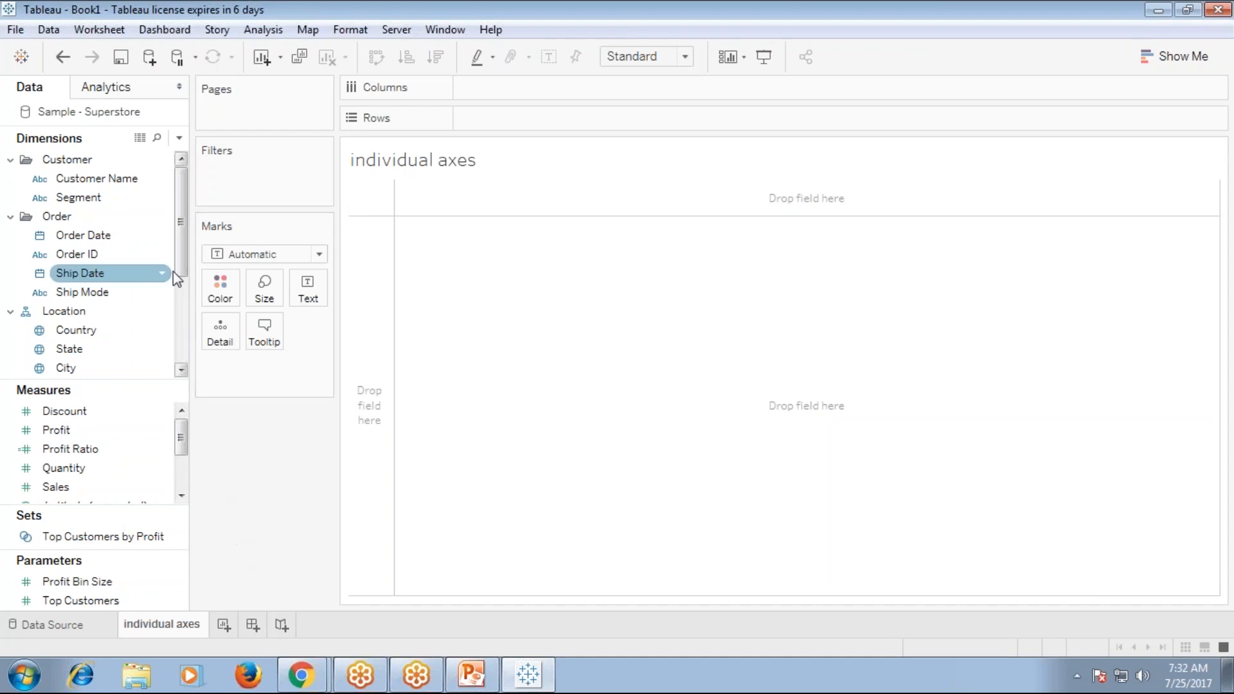
# Build a chart with Sub-Category on columns and Sales, Profit and Quantity as separate measures on rows
pyautogui.moveTo(182, 245)
pyautogui.mouseDown()
pyautogui.moveTo(182, 331)
pyautogui.moveTo(181, 263)
pyautogui.mouseUp()
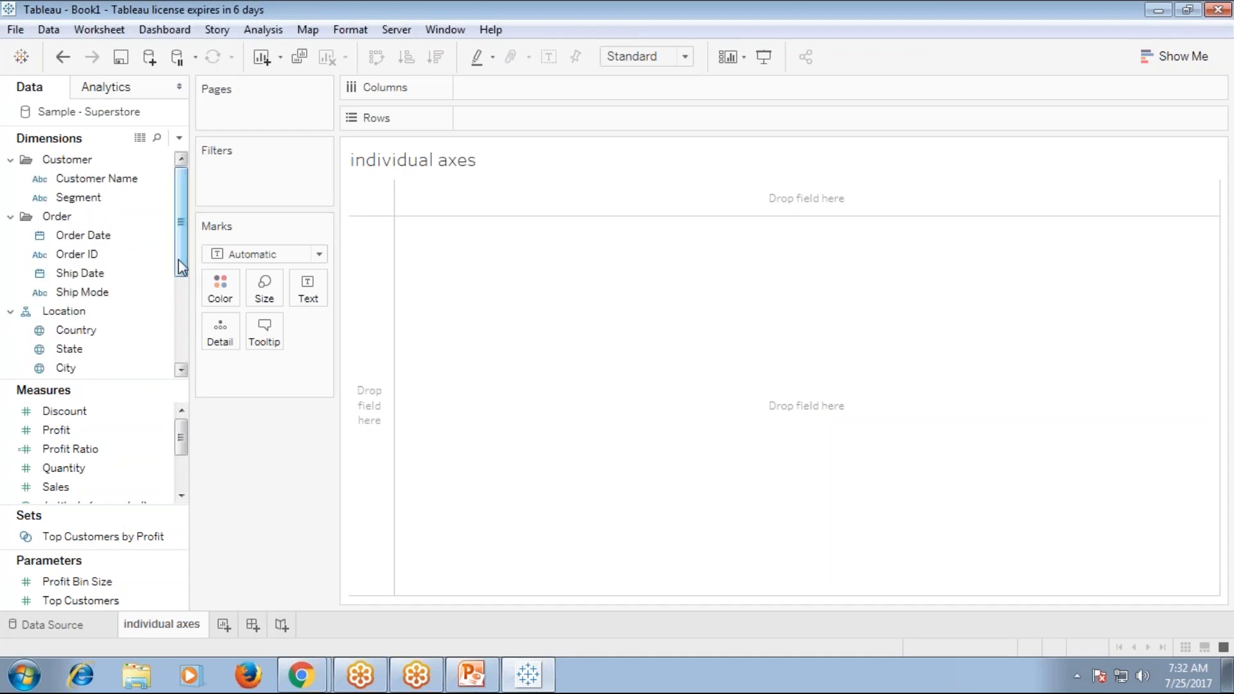
pyautogui.moveTo(182, 247); pyautogui.dragTo(182, 295)
pyautogui.click(90, 350)
pyautogui.moveTo(90, 350); pyautogui.dragTo(500, 86)
pyautogui.moveTo(56, 486)
pyautogui.mouseDown()
pyautogui.moveTo(508, 121)
pyautogui.moveTo(460, 118)
pyautogui.mouseUp()
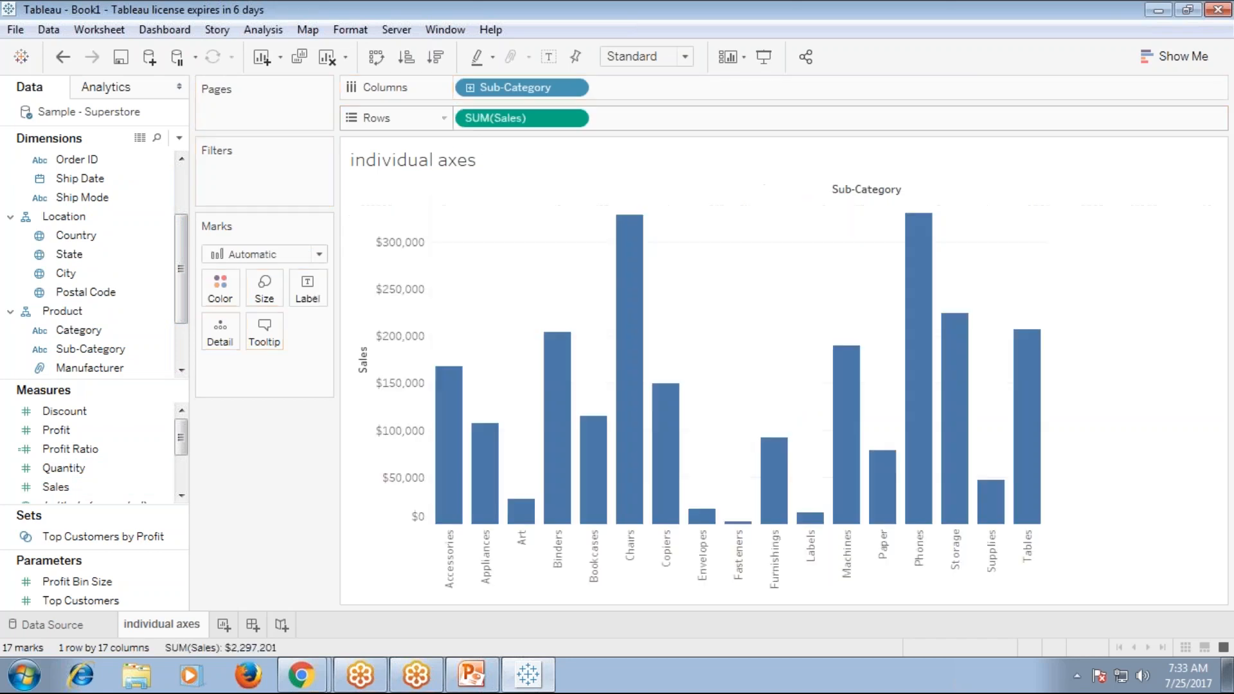
pyautogui.moveTo(74, 432)
pyautogui.mouseDown()
pyautogui.moveTo(392, 261)
pyautogui.moveTo(595, 119)
pyautogui.mouseUp()
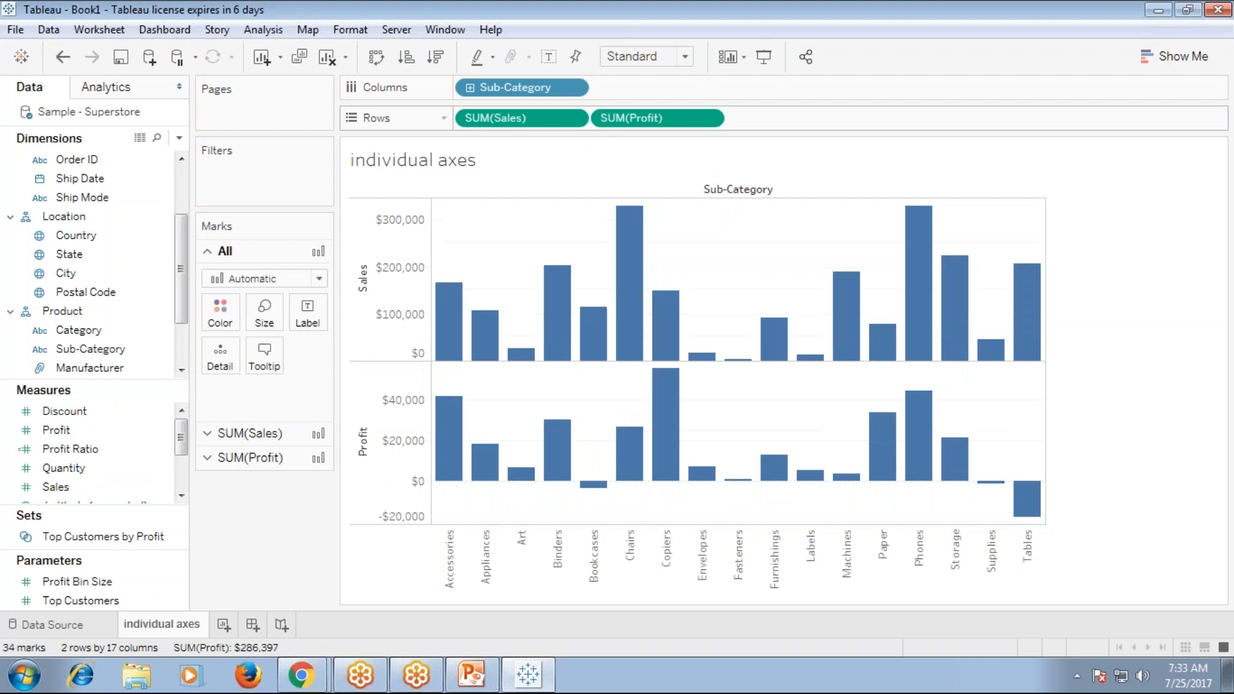
pyautogui.moveTo(78, 469)
pyautogui.mouseDown()
pyautogui.moveTo(682, 197)
pyautogui.moveTo(781, 117)
pyautogui.mouseUp()
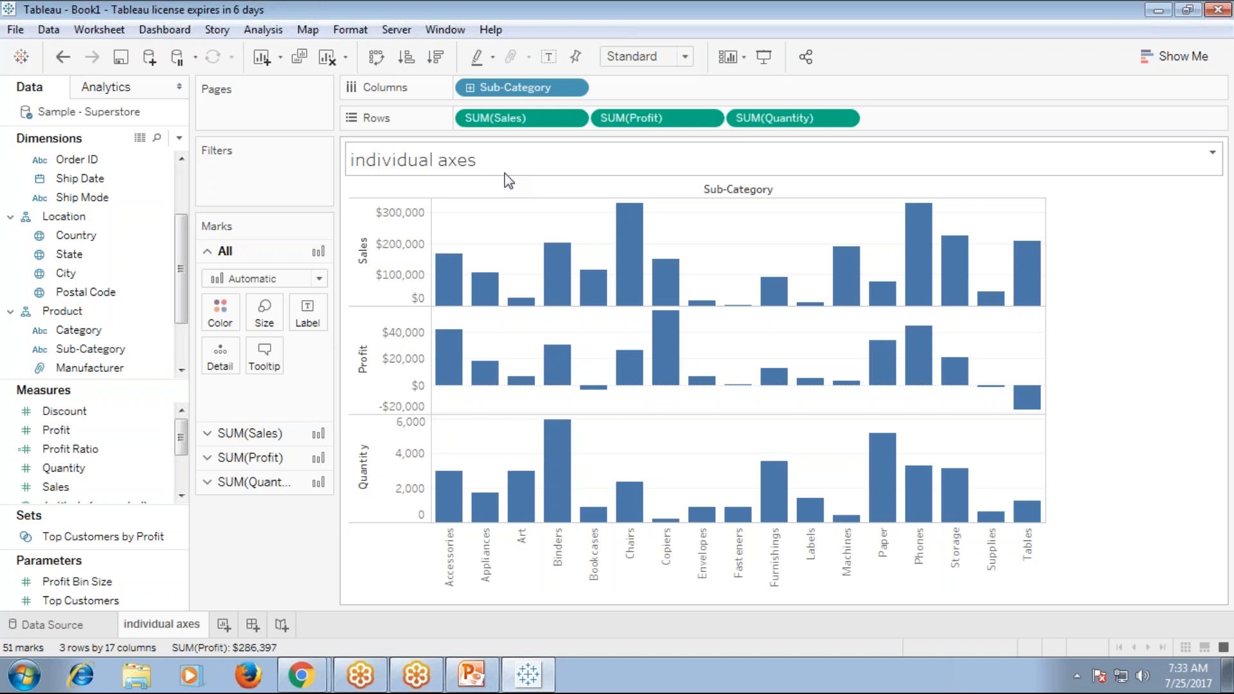
# Try the Line, Area, Bar, Circle and Gantt Bar mark types on all three measures together
pyautogui.click(293, 281)
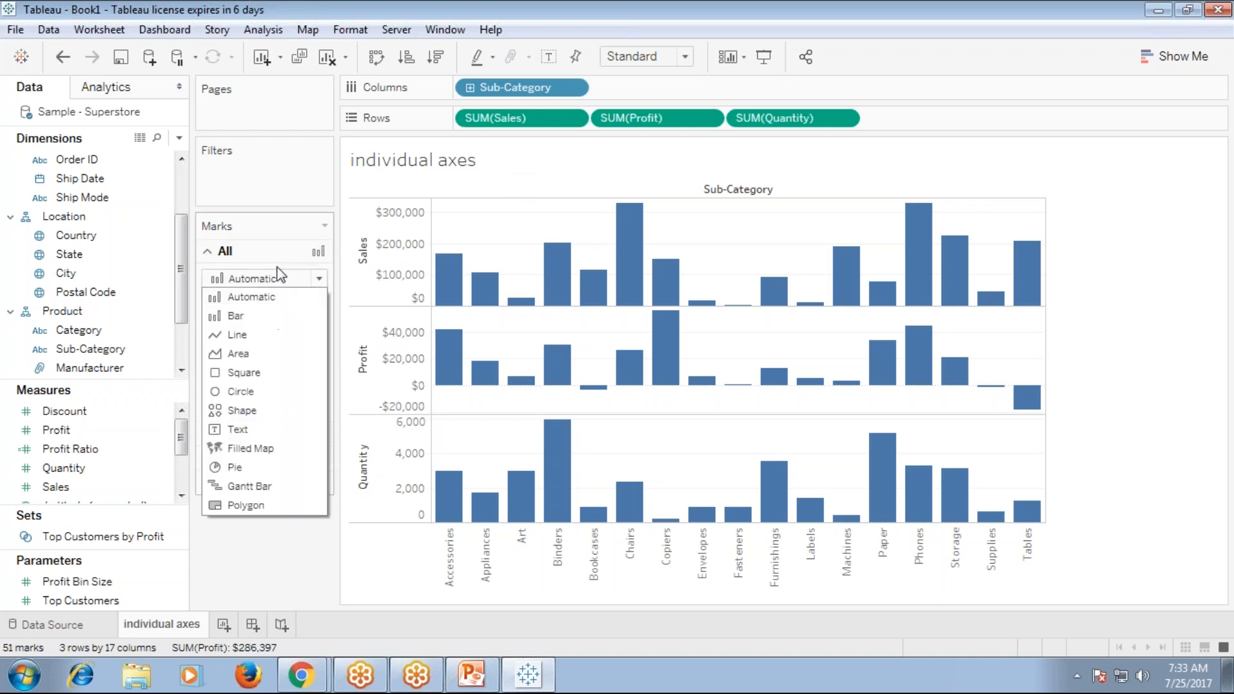
pyautogui.click(239, 334)
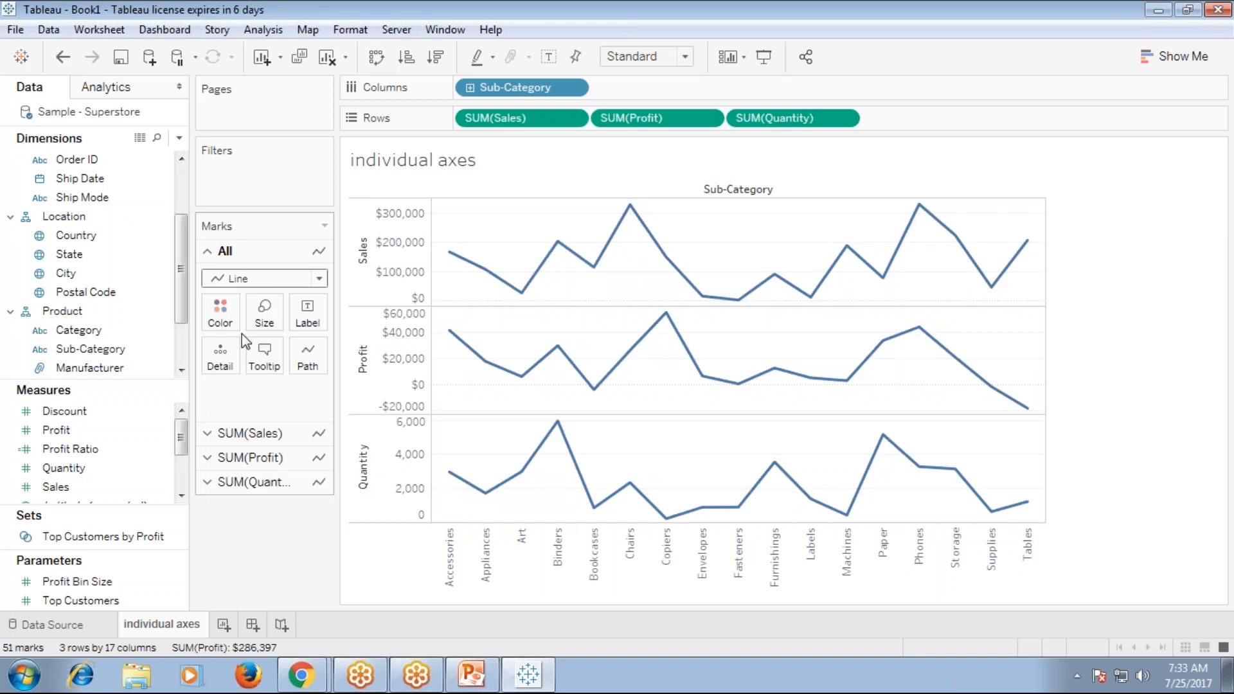
pyautogui.click(287, 277)
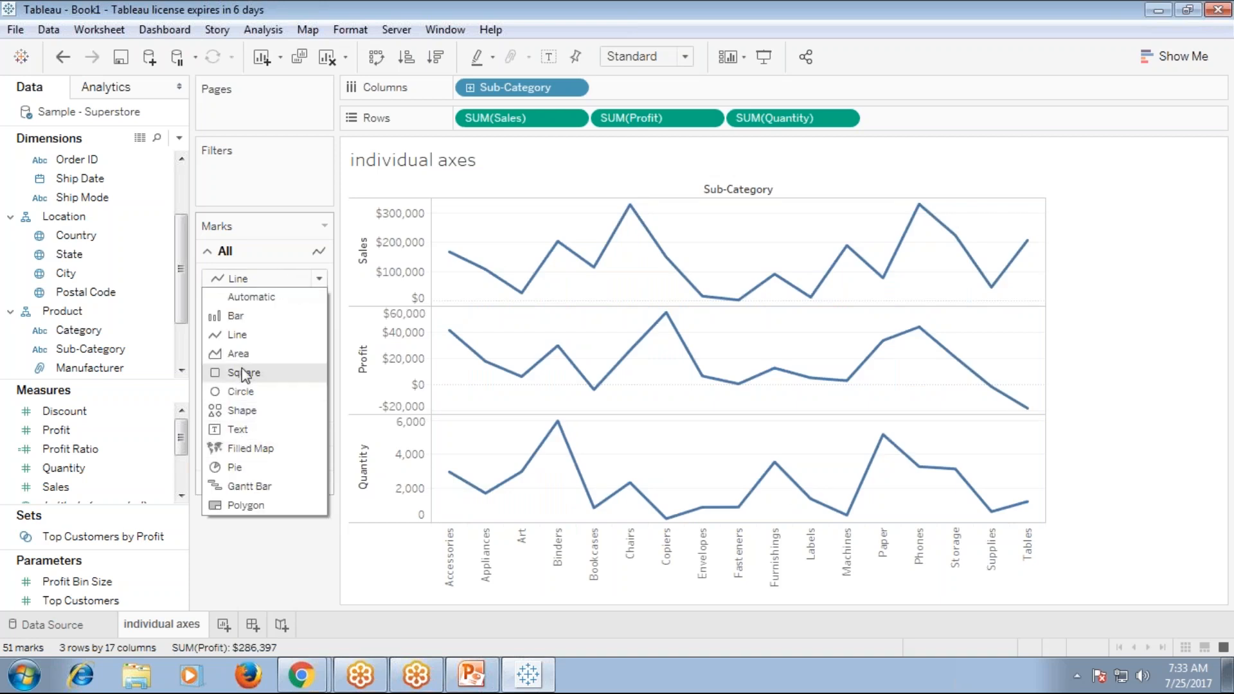
pyautogui.click(238, 353)
pyautogui.click(317, 285)
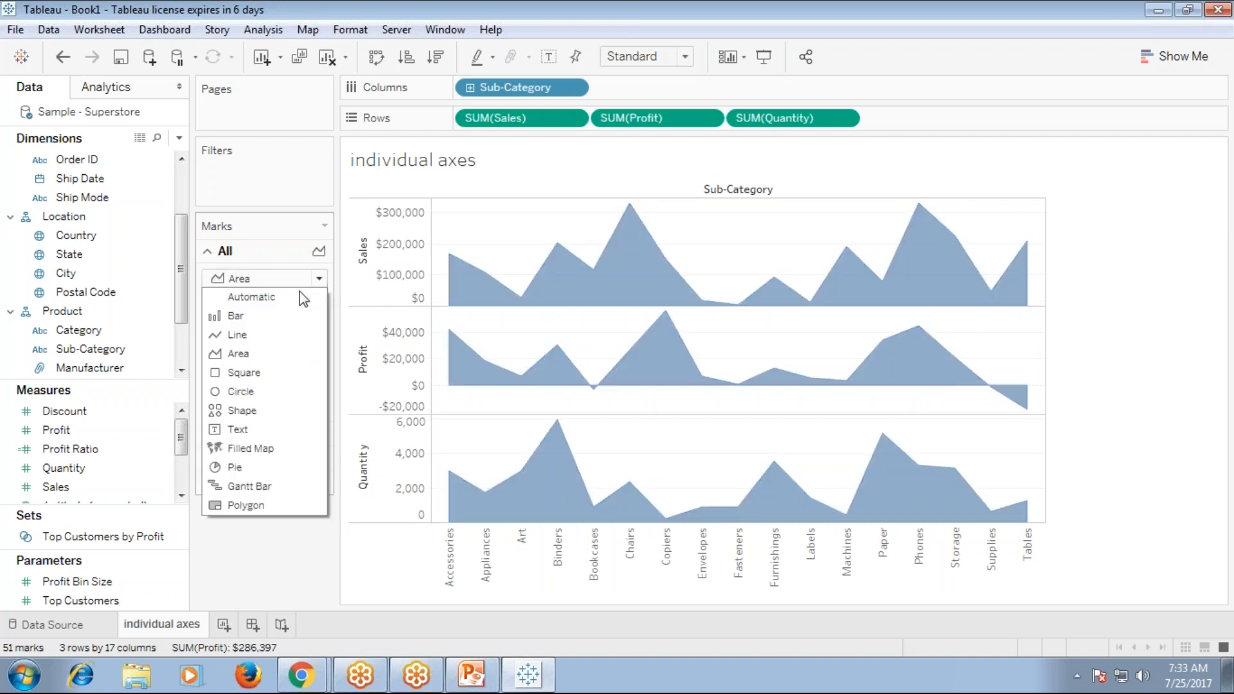
pyautogui.click(251, 316)
pyautogui.click(299, 277)
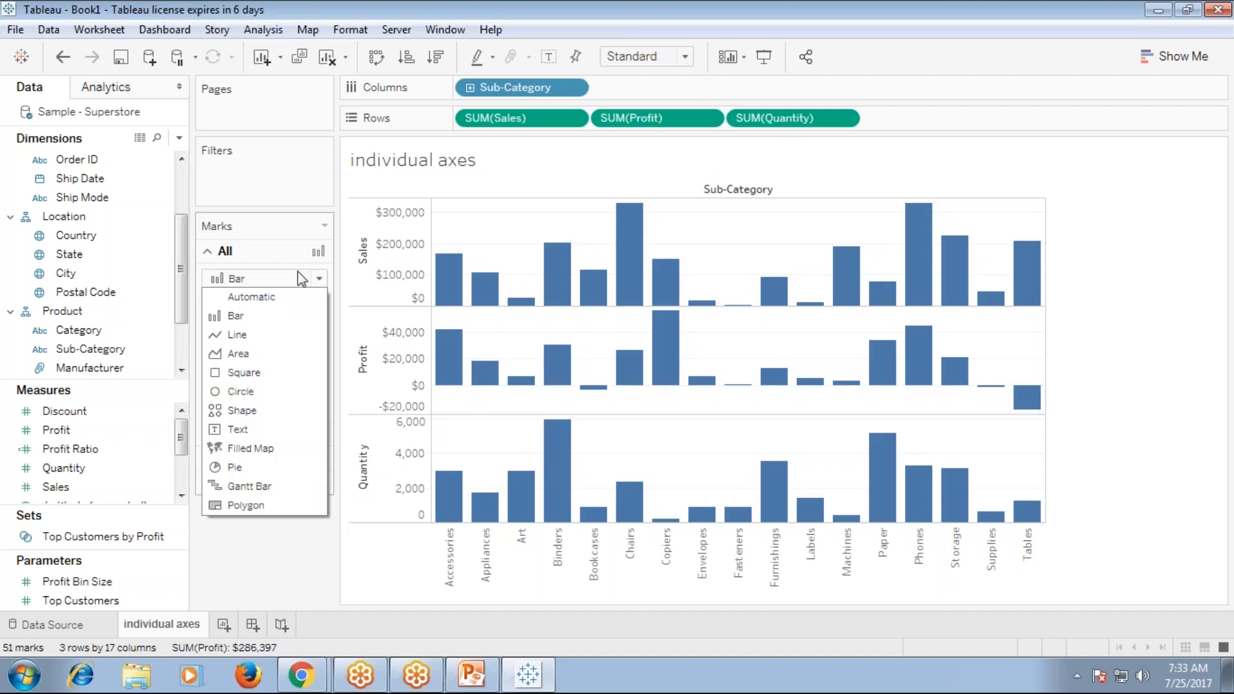
pyautogui.click(244, 391)
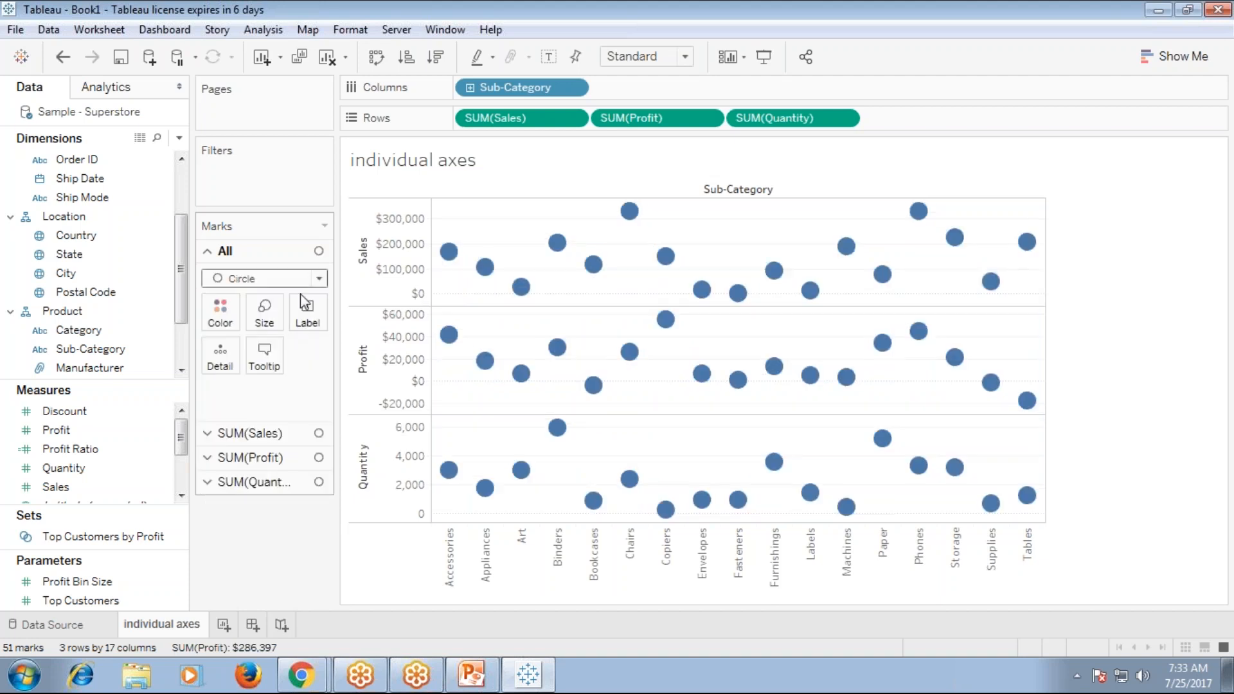
pyautogui.click(318, 278)
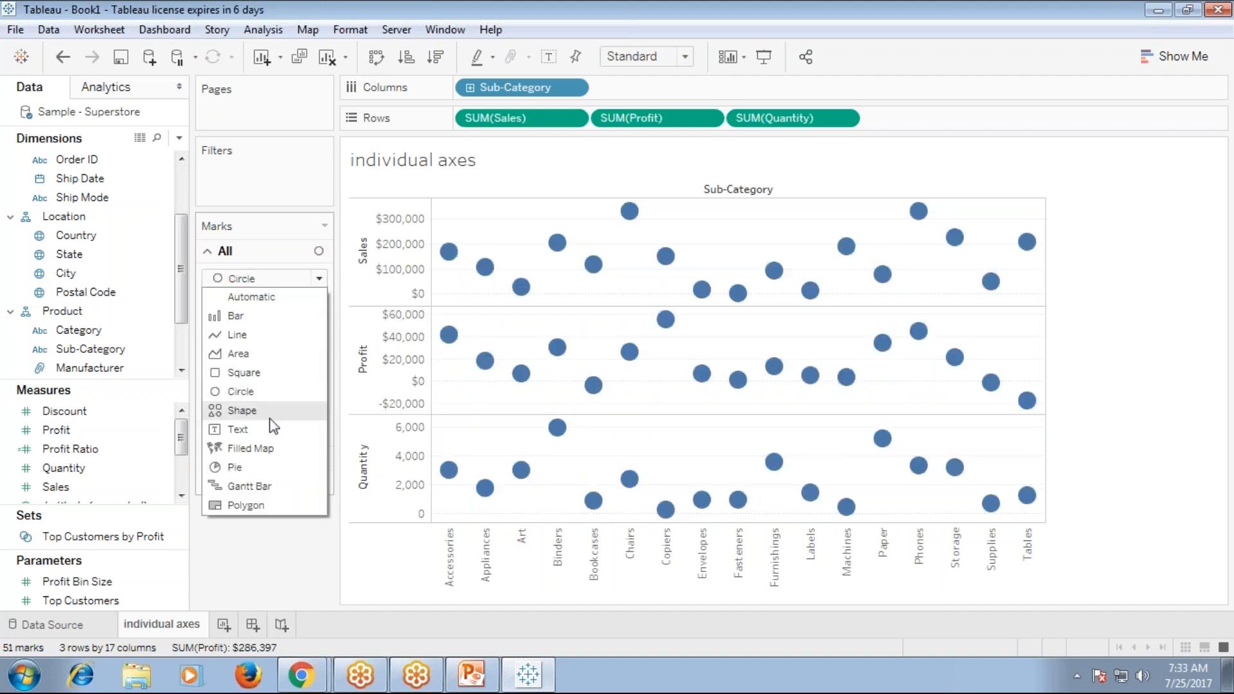
pyautogui.click(258, 487)
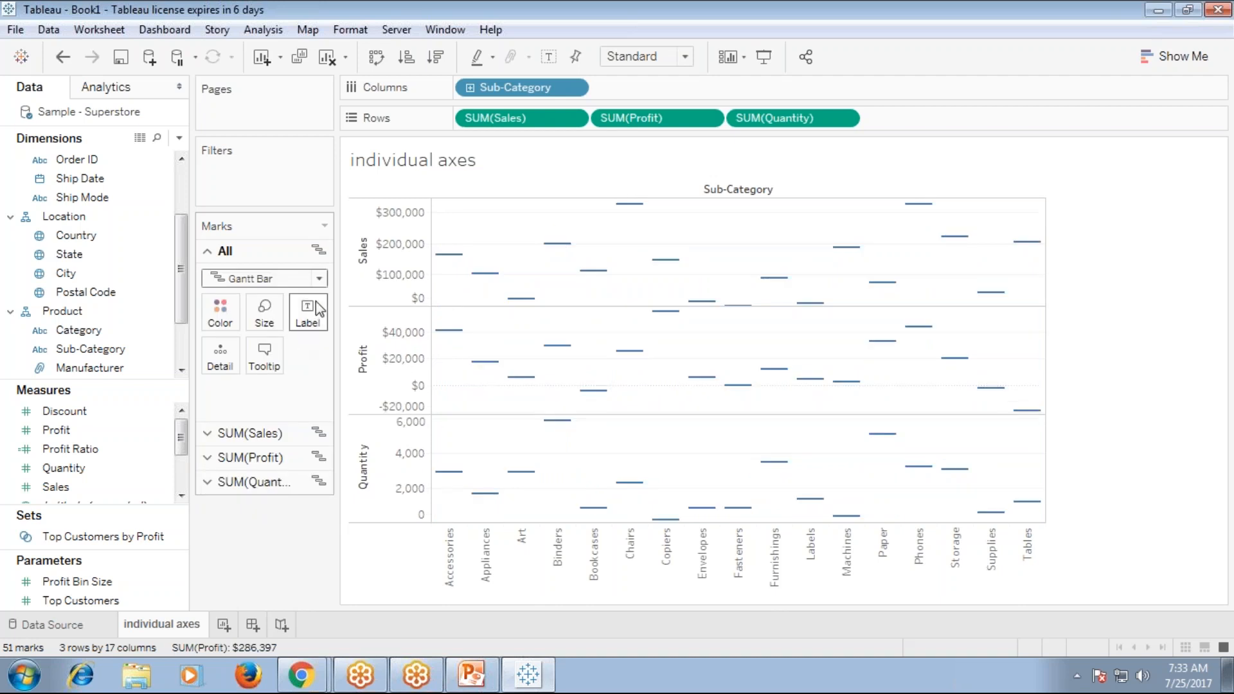
# Set the shared mark type of all three measures to Bar
pyautogui.click(318, 278)
pyautogui.press('Escape')
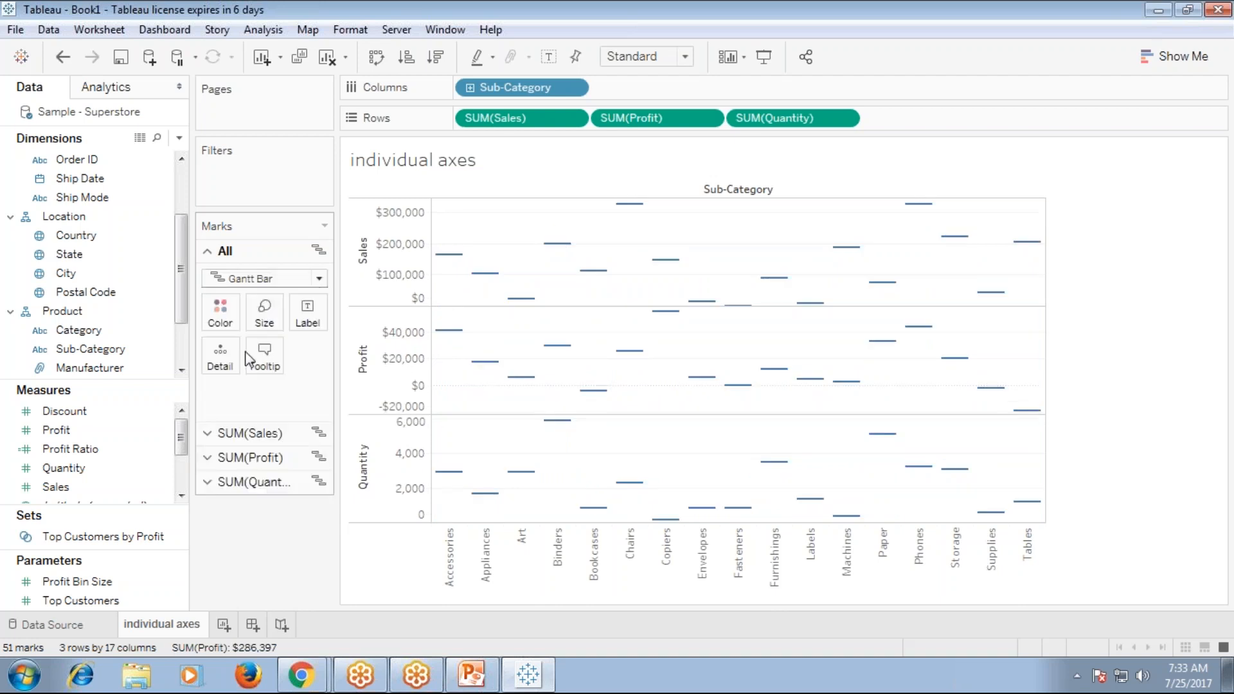
pyautogui.click(318, 278)
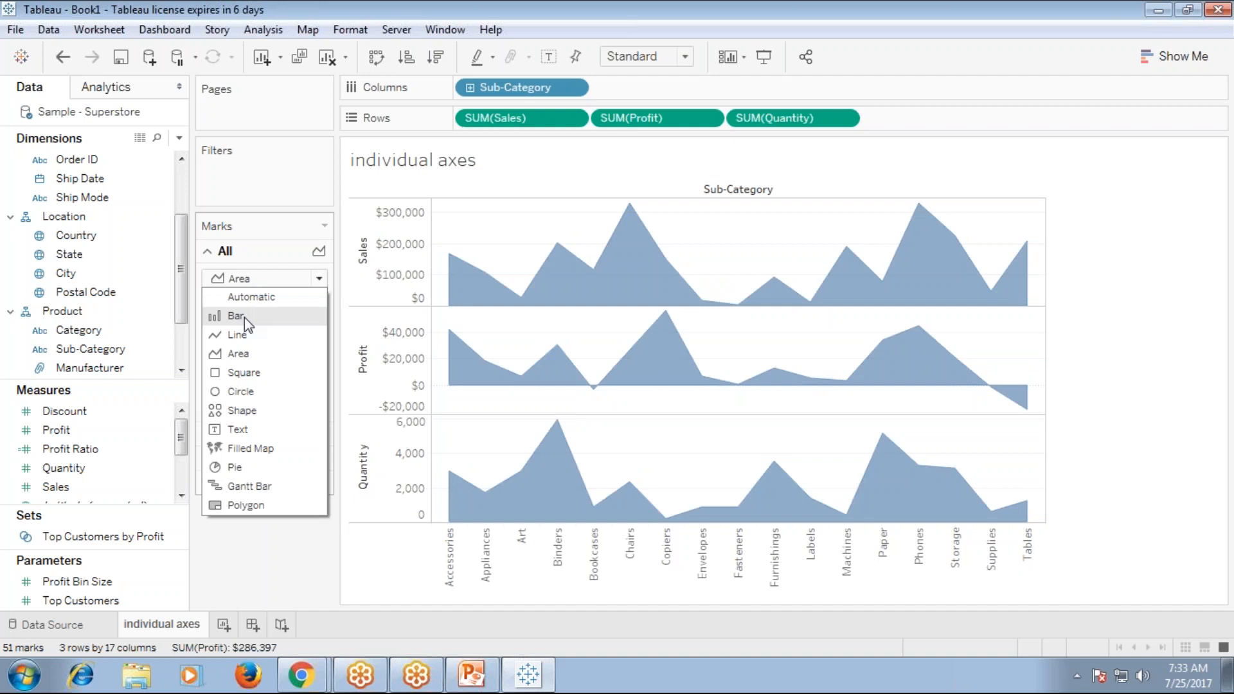
pyautogui.click(244, 317)
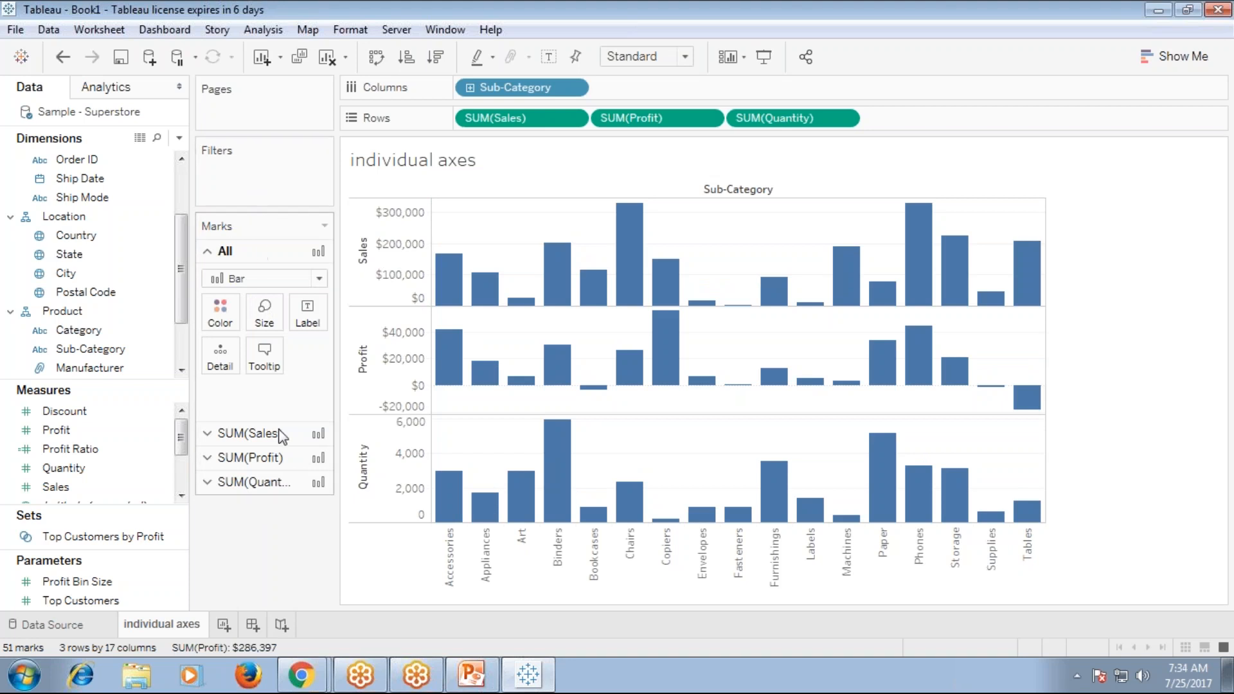
# Set the mark type to Area for Sales only and to Line for Profit only
pyautogui.click(281, 435)
pyautogui.click(278, 304)
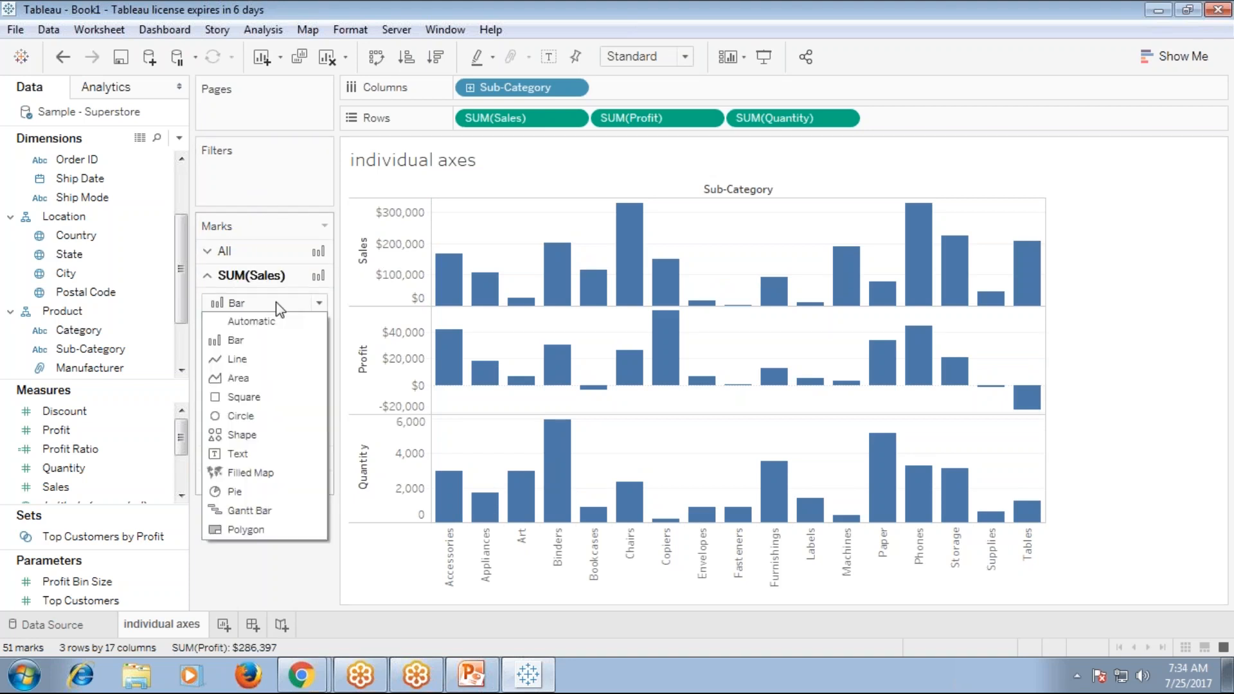
pyautogui.click(260, 380)
pyautogui.click(292, 453)
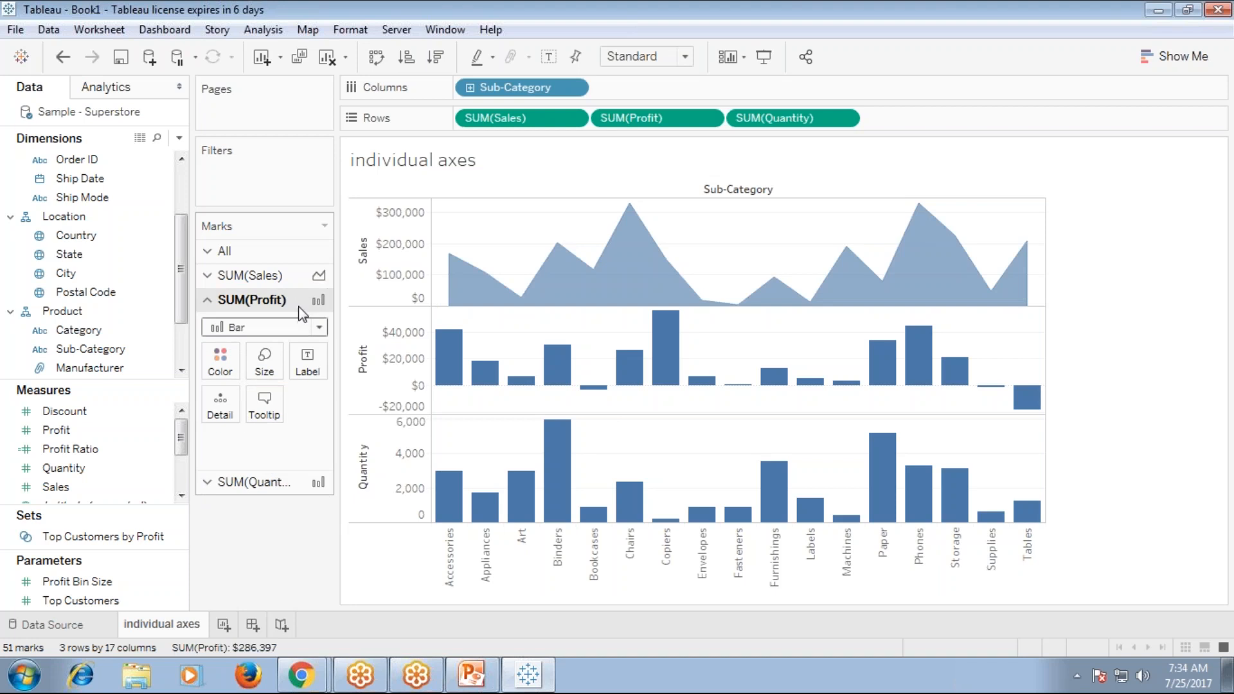
pyautogui.click(290, 327)
pyautogui.click(236, 387)
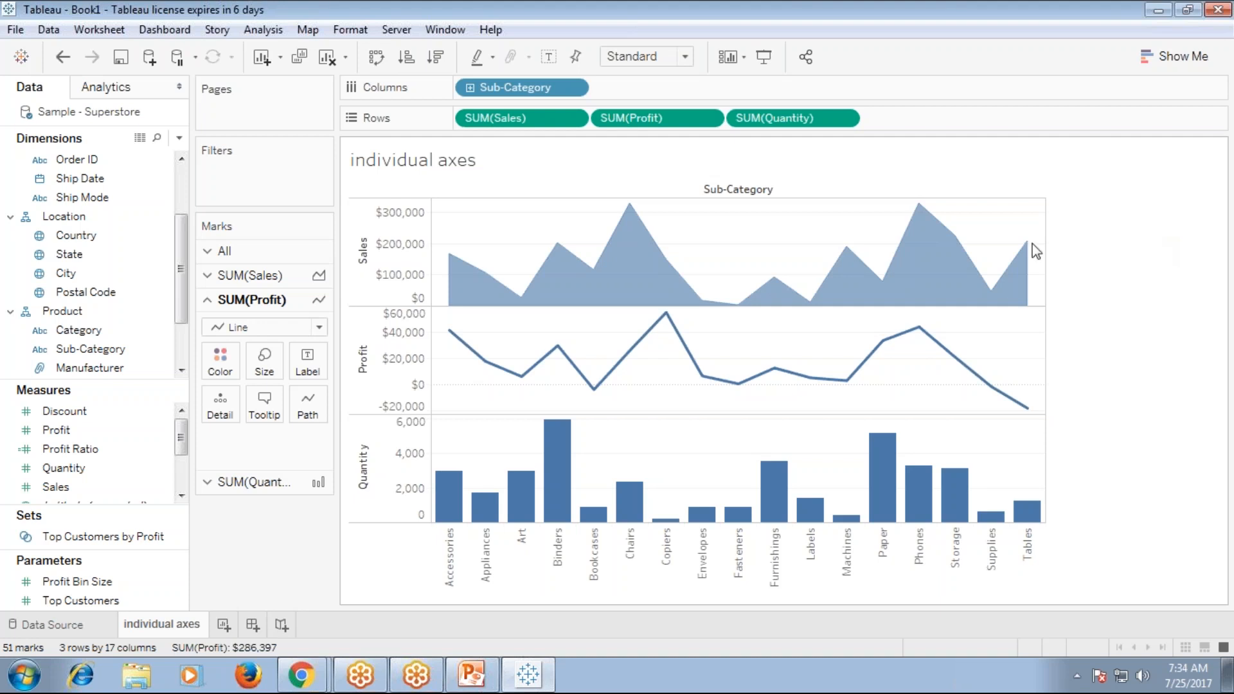
# Add a new worksheet and name it "blended axes"
pyautogui.click(225, 624)
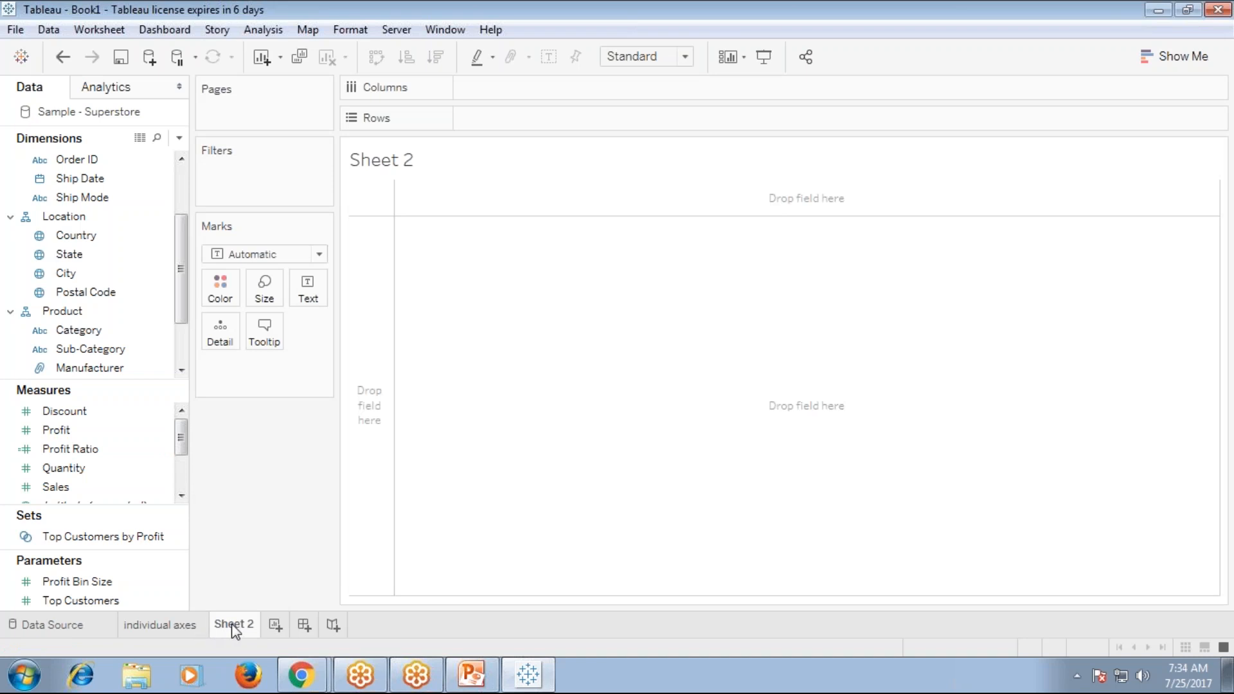
pyautogui.rightClick(236, 627)
pyautogui.click(315, 453)
pyautogui.write('blended axes')
pyautogui.press('Return')
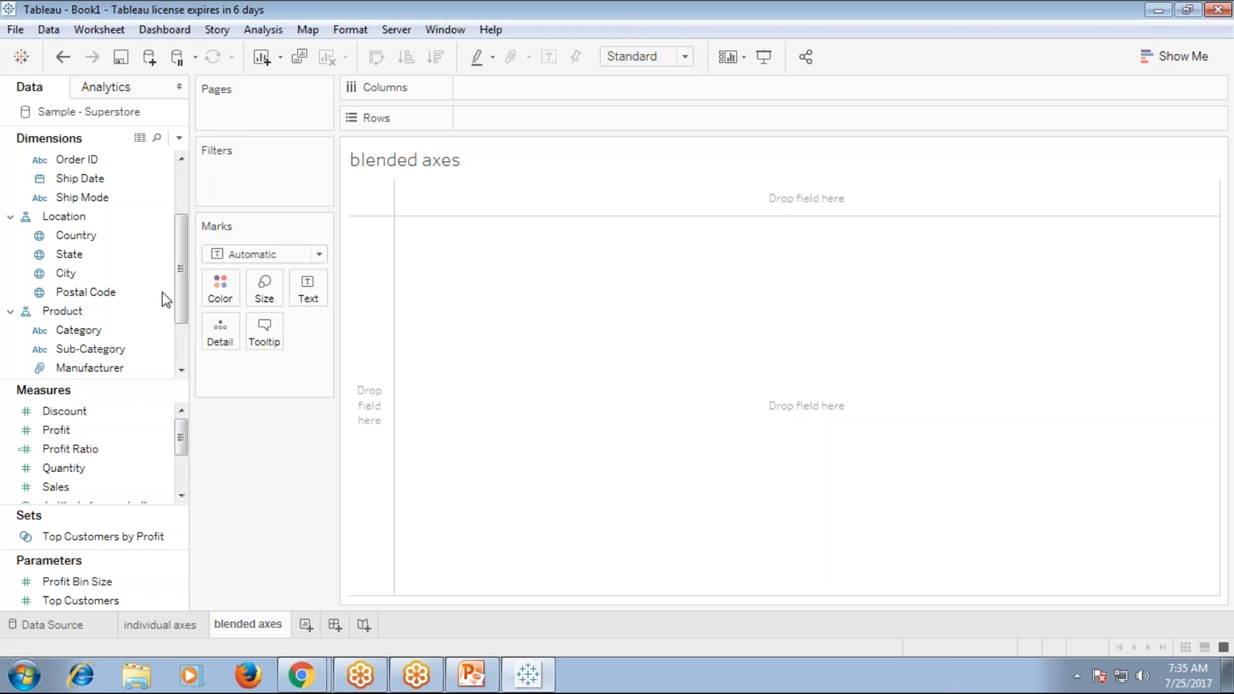
# Place Segment on columns and Sales on rows in the blended axes sheet
pyautogui.moveTo(190, 272); pyautogui.dragTo(193, 207)
pyautogui.click(79, 199)
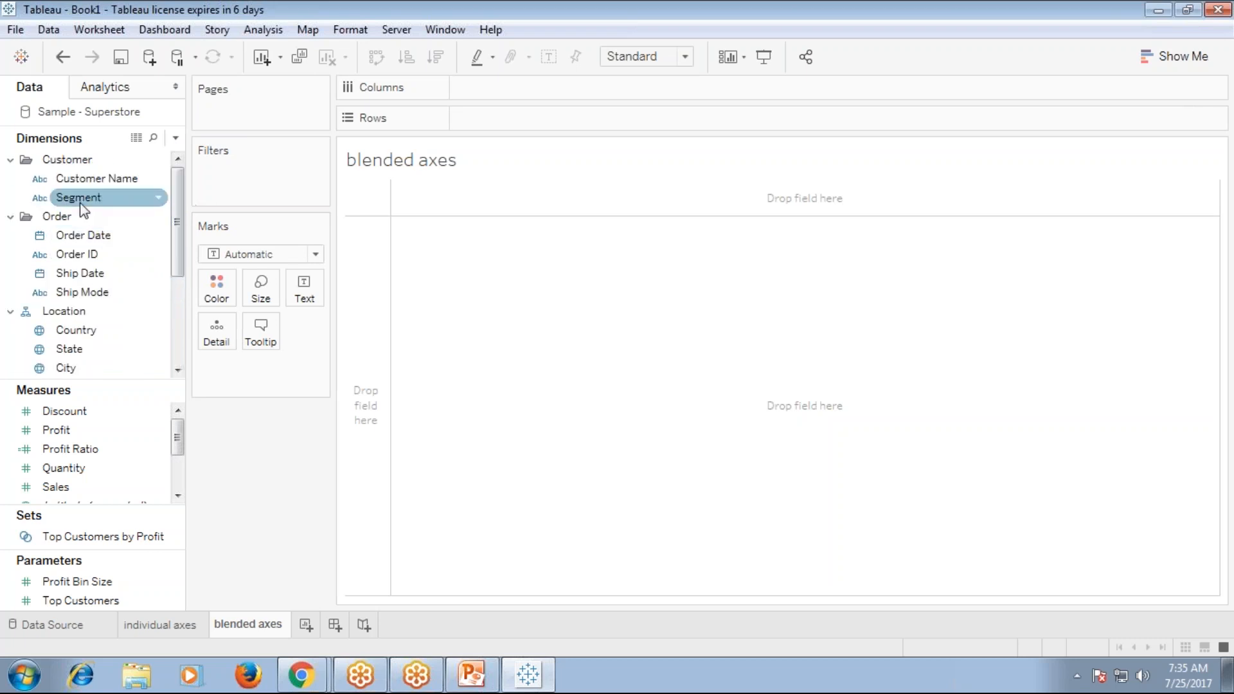
pyautogui.moveTo(86, 204); pyautogui.dragTo(509, 87)
pyautogui.click(71, 488)
pyautogui.moveTo(71, 489); pyautogui.dragTo(515, 118)
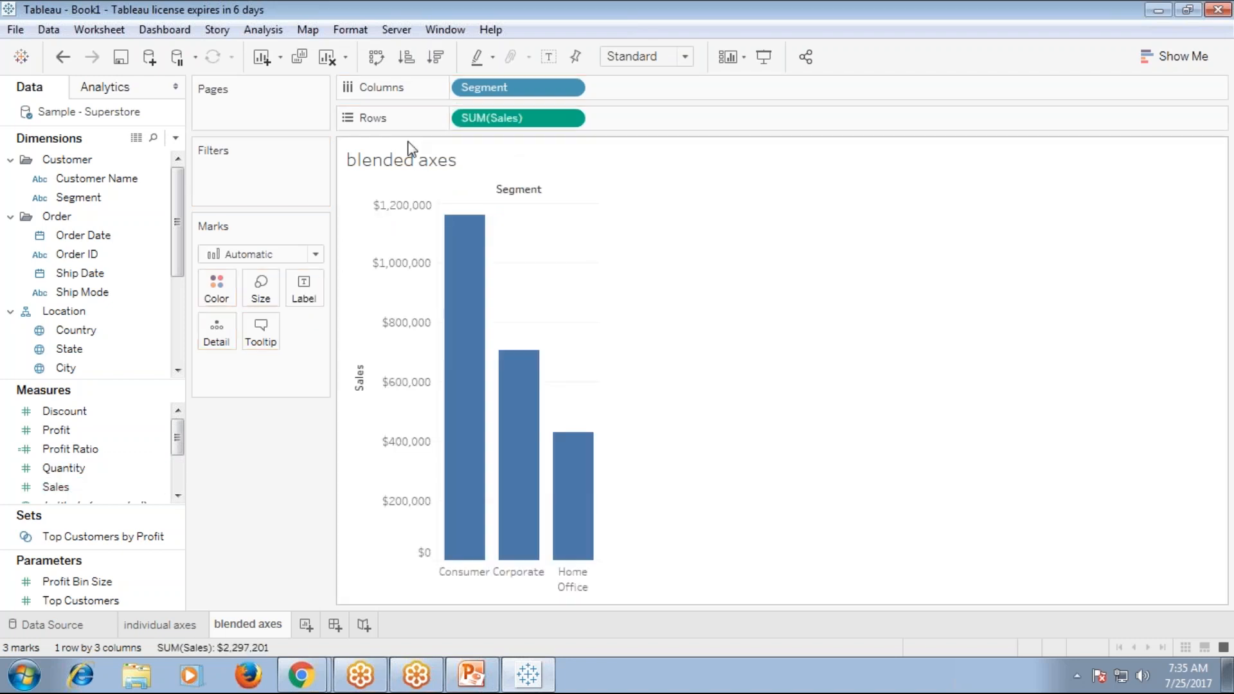
# Blend Profit and Quantity onto the existing Sales axis, with the measures ordered Sales, Profit, Quantity
pyautogui.click(64, 432)
pyautogui.moveTo(64, 439); pyautogui.dragTo(402, 357)
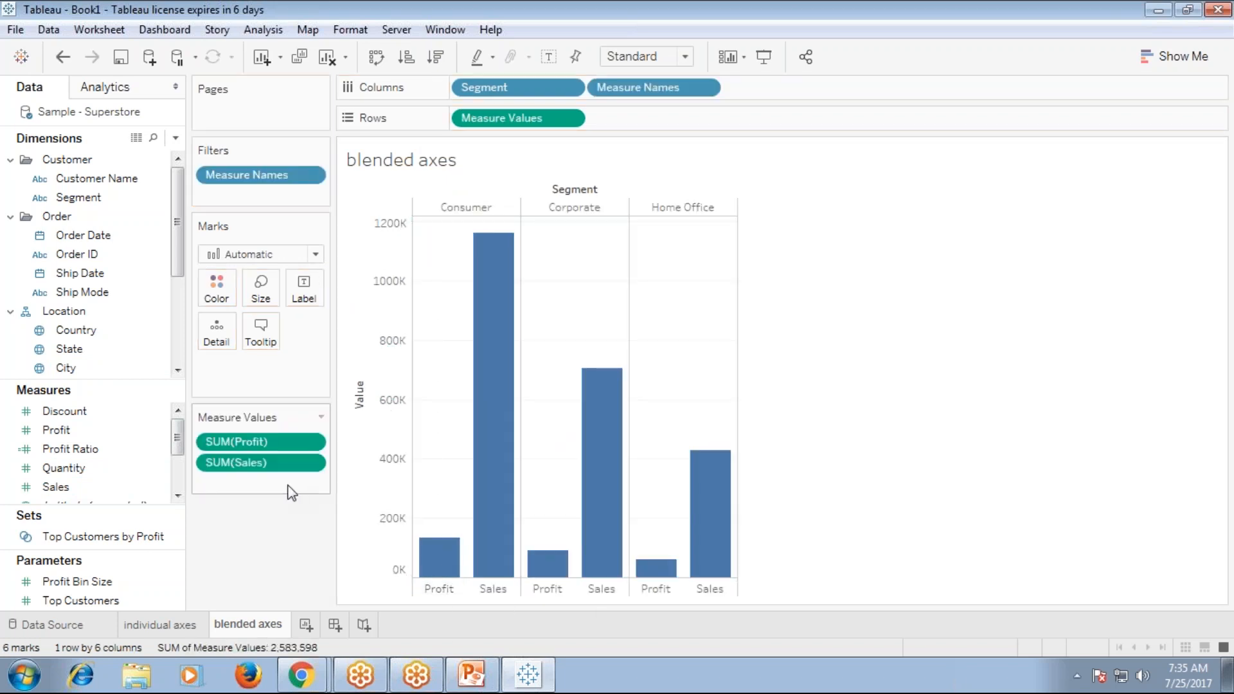
pyautogui.moveTo(243, 462); pyautogui.dragTo(97, 514)
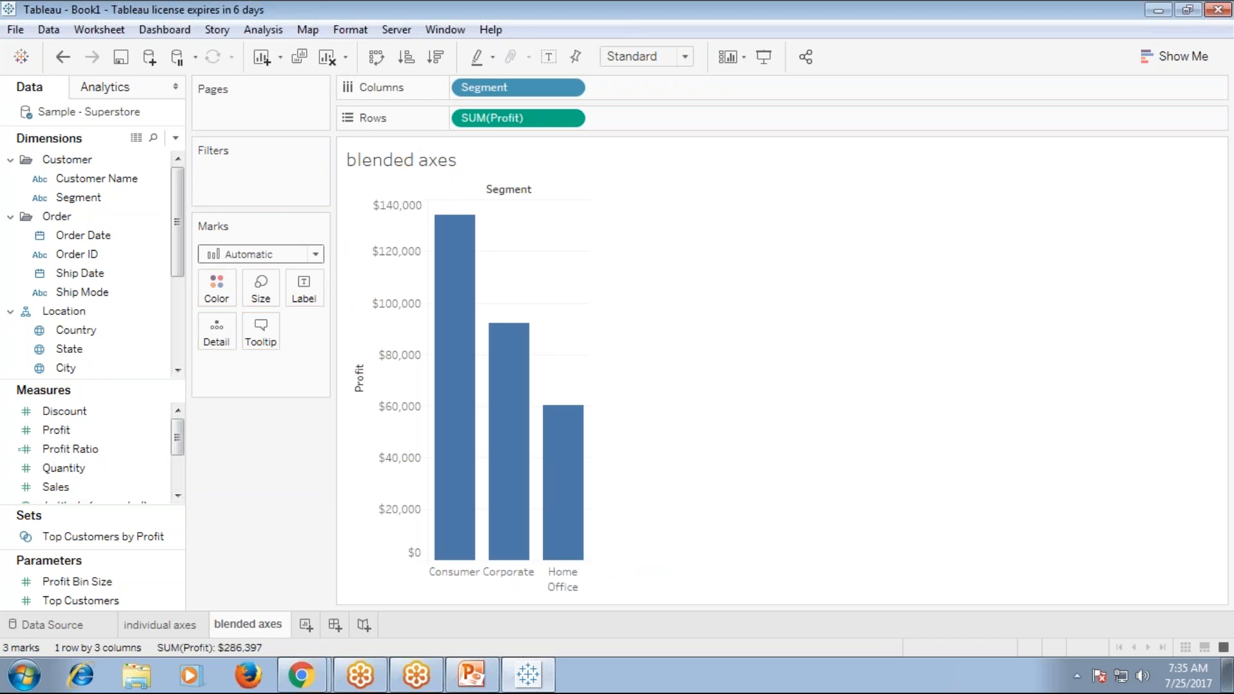
pyautogui.hotkey('ctrl', 'z')
pyautogui.moveTo(247, 468); pyautogui.dragTo(239, 432)
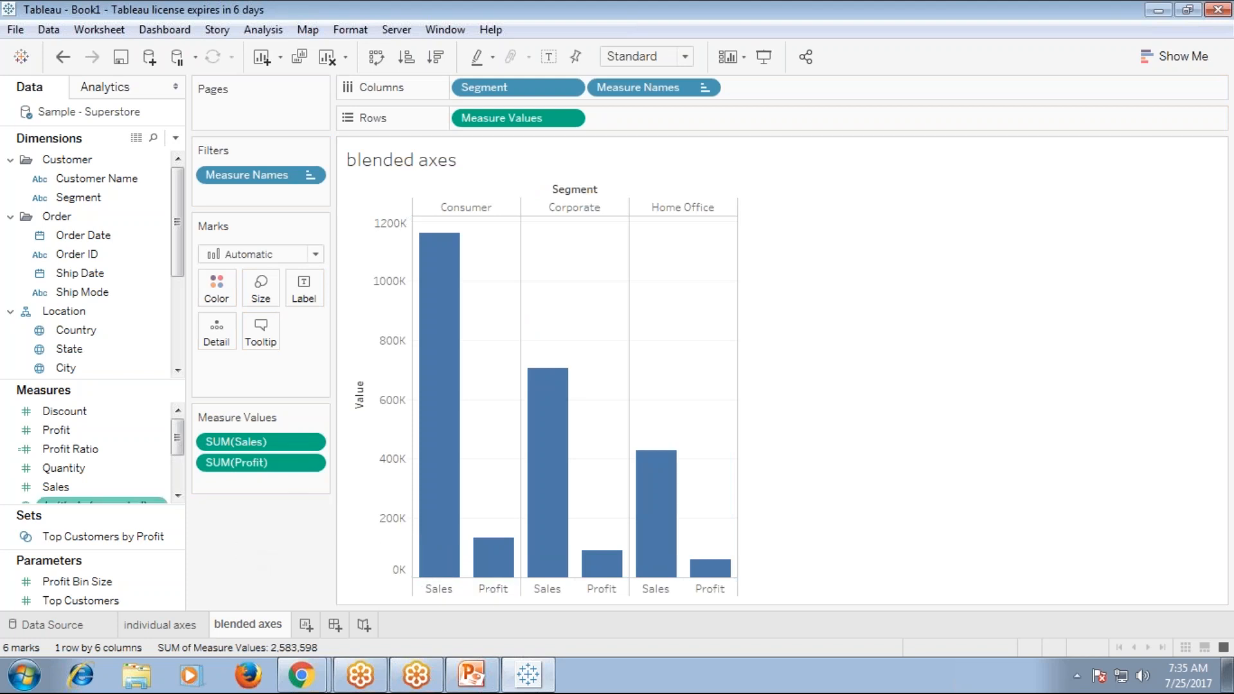
pyautogui.moveTo(58, 468); pyautogui.dragTo(378, 427)
# Try placing Quantity first among the measure values and showing mark labels, and undo both changes
pyautogui.moveTo(231, 483); pyautogui.dragTo(226, 435)
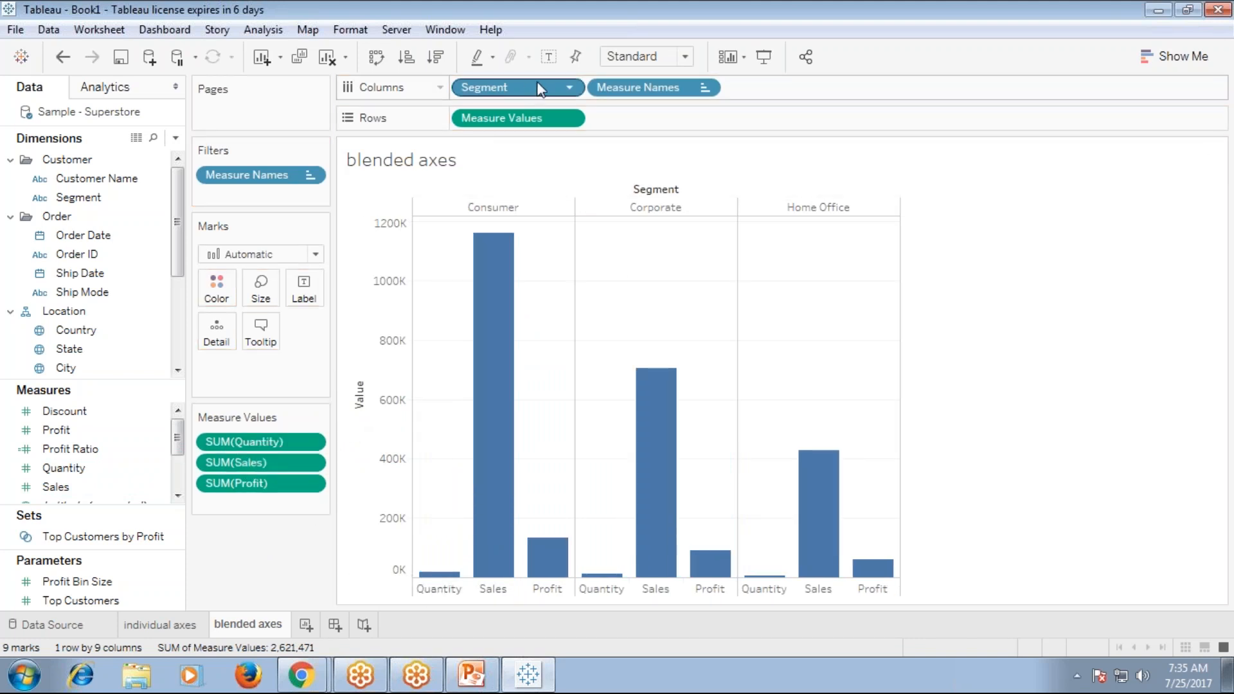
pyautogui.click(548, 57)
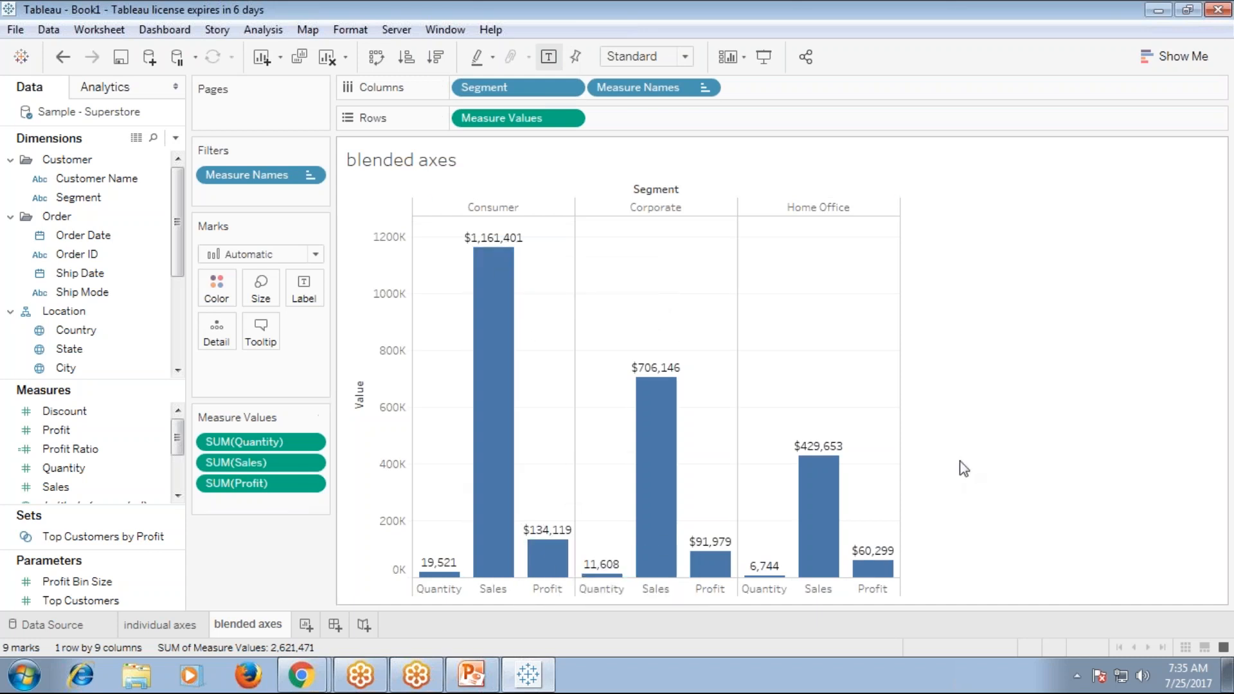
pyautogui.scroll(-3, 178, 371)
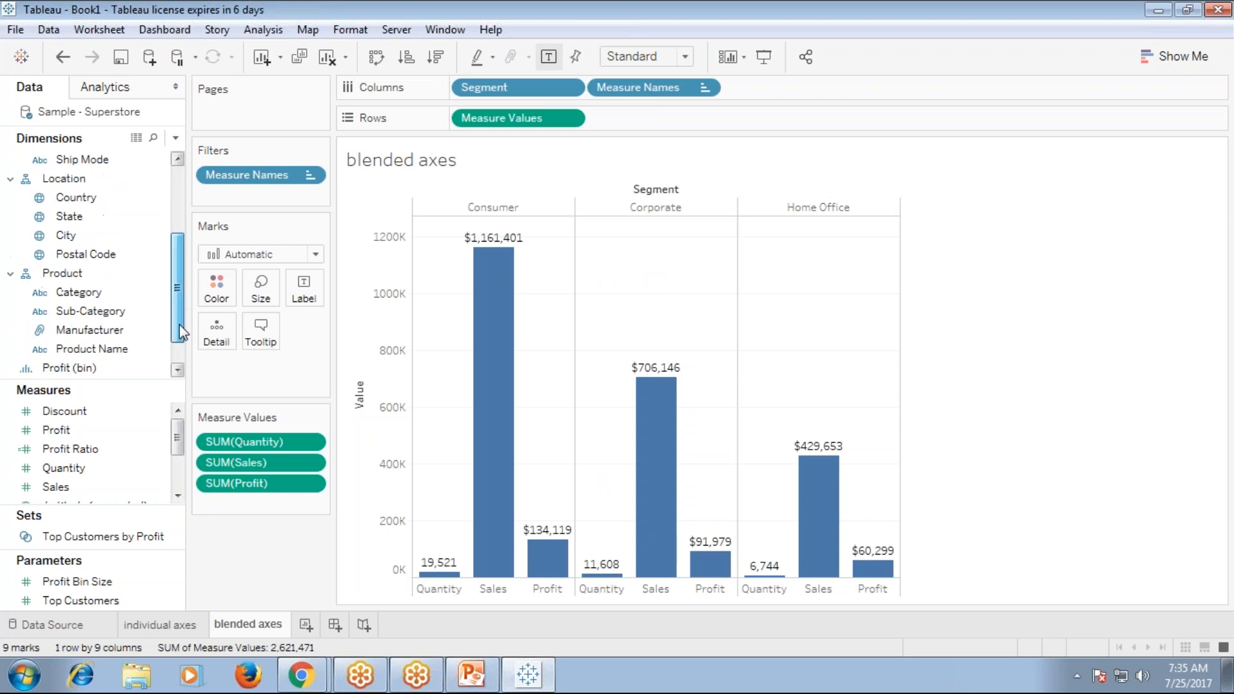
pyautogui.click(90, 292)
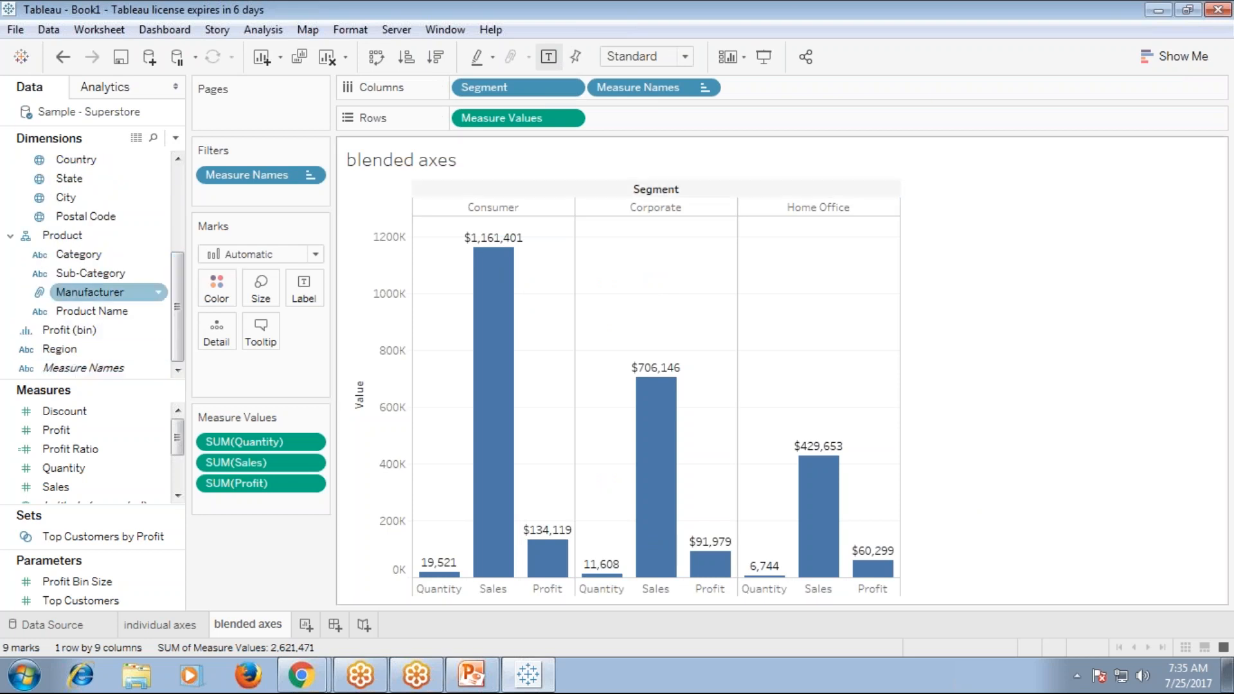
pyautogui.click(636, 126)
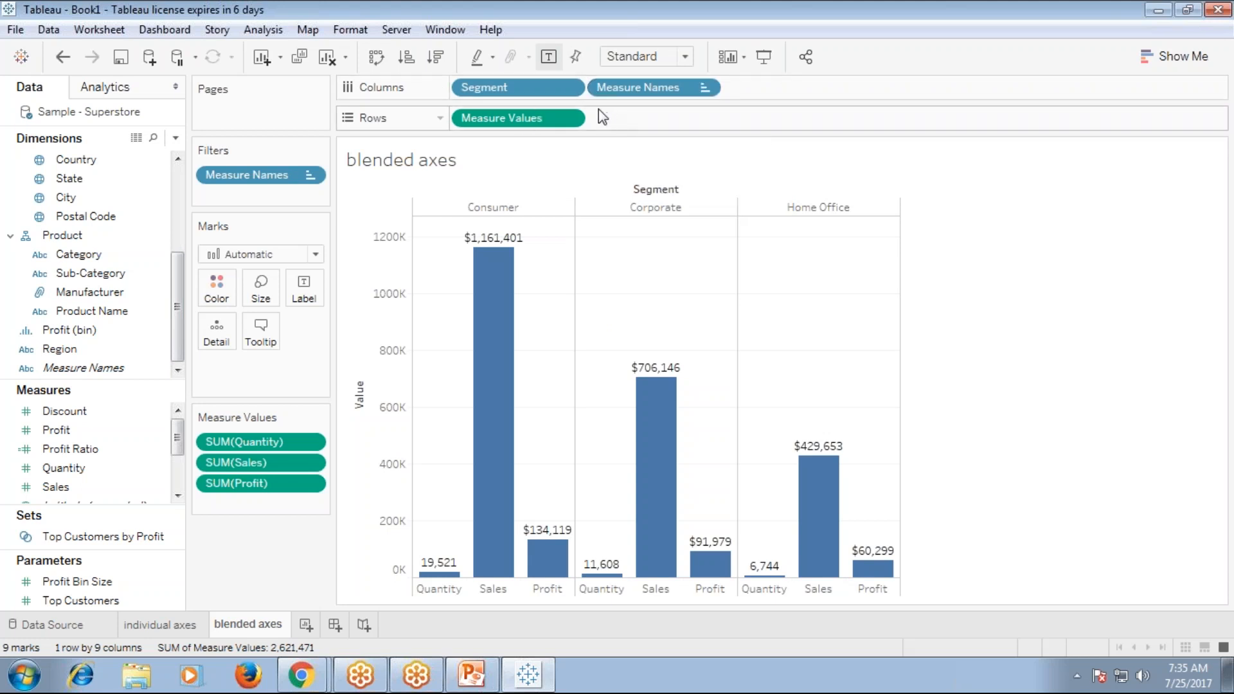
pyautogui.hotkey('ctrl', 'z')
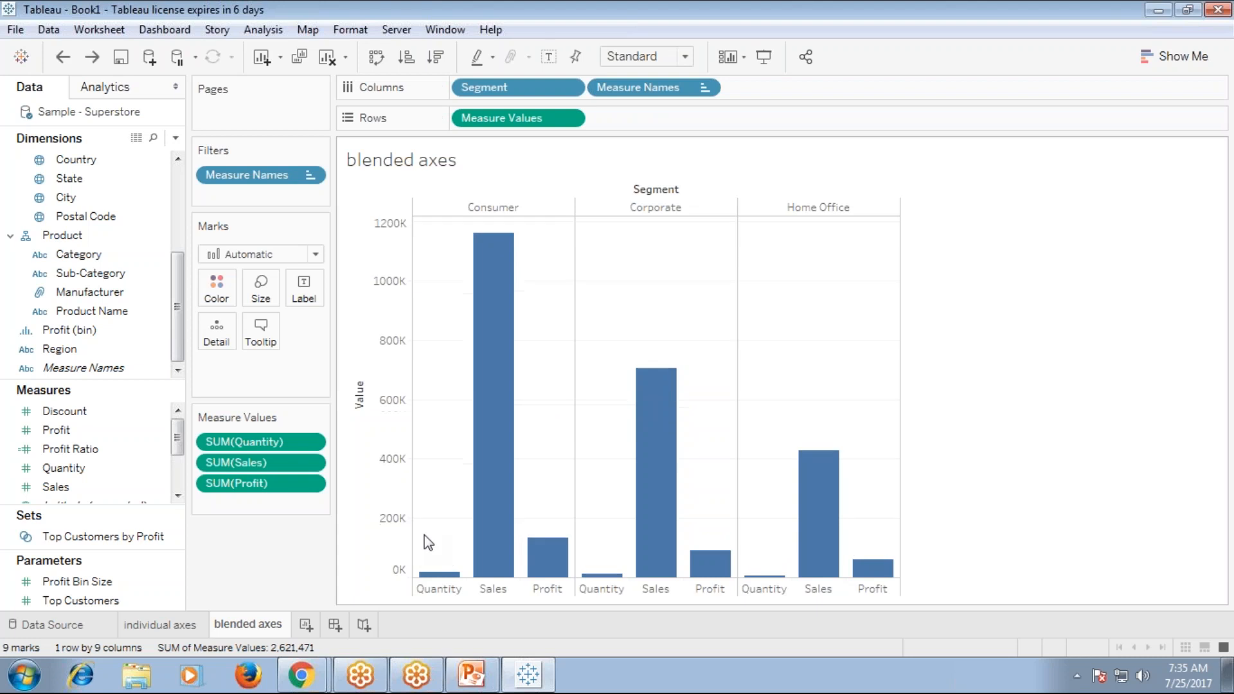
pyautogui.hotkey('ctrl', 'z')
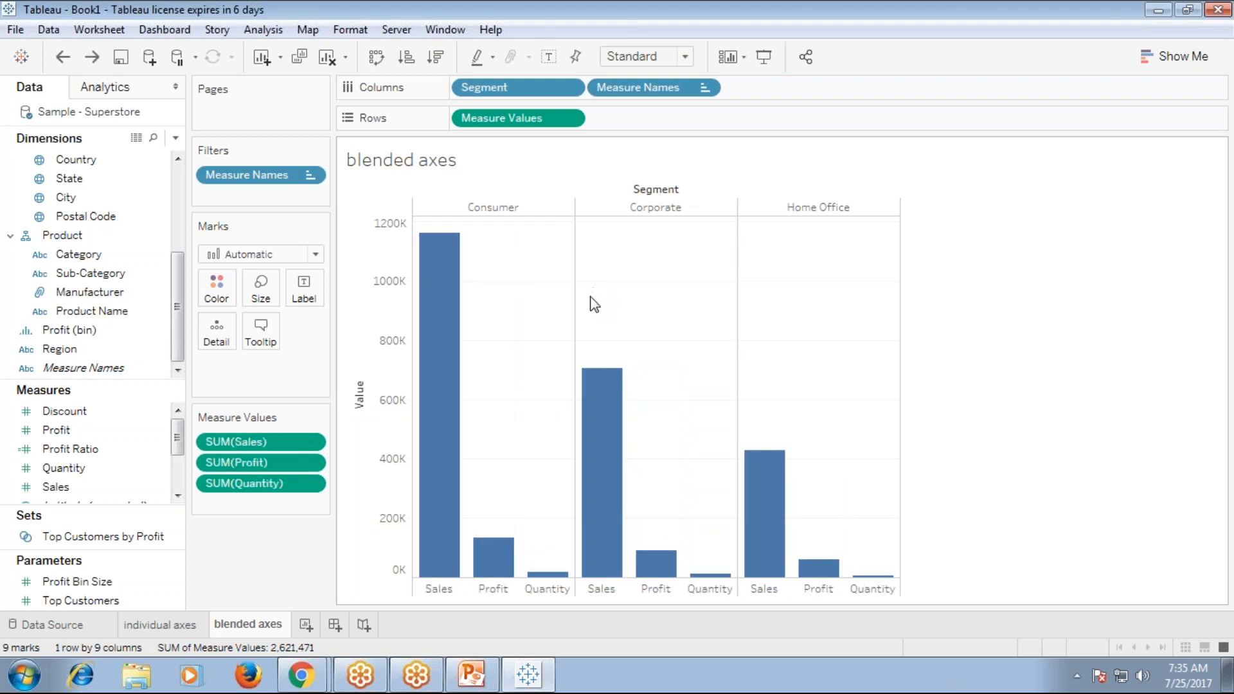
# Undo adding Quantity, reordering the measures and adding Profit, and blend Profit onto the Sales axis again
pyautogui.hotkey('ctrl', 'z')
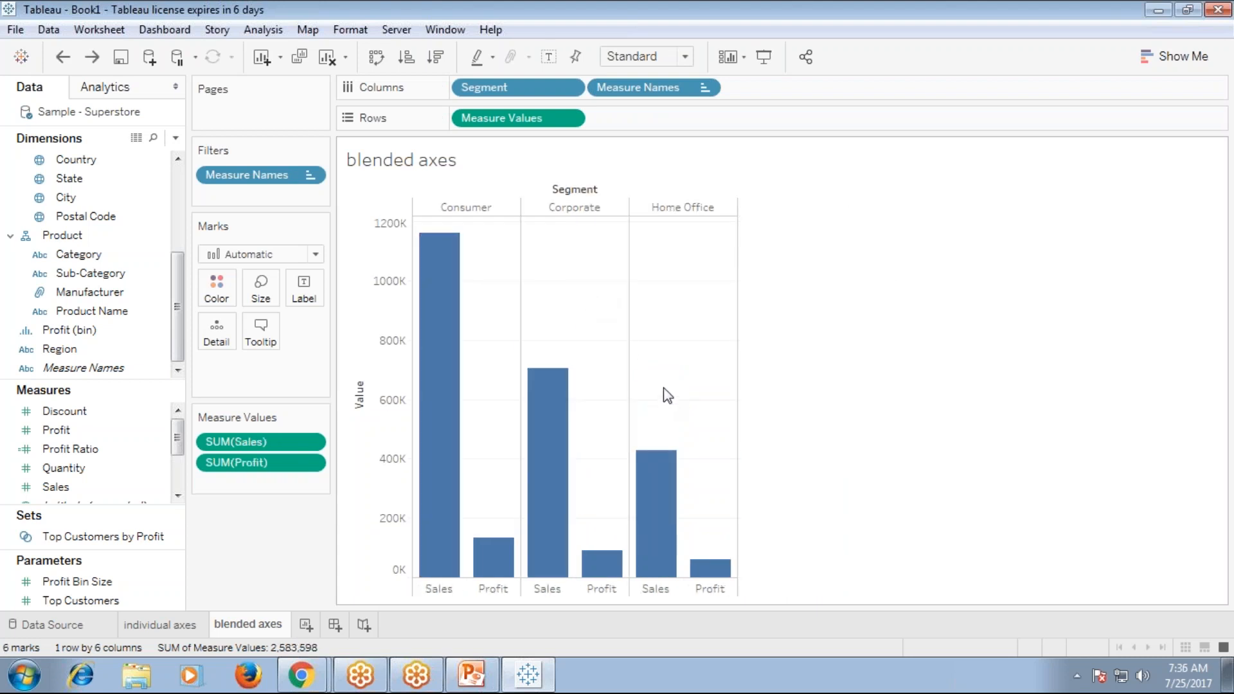
pyautogui.hotkey('ctrl', 'z')
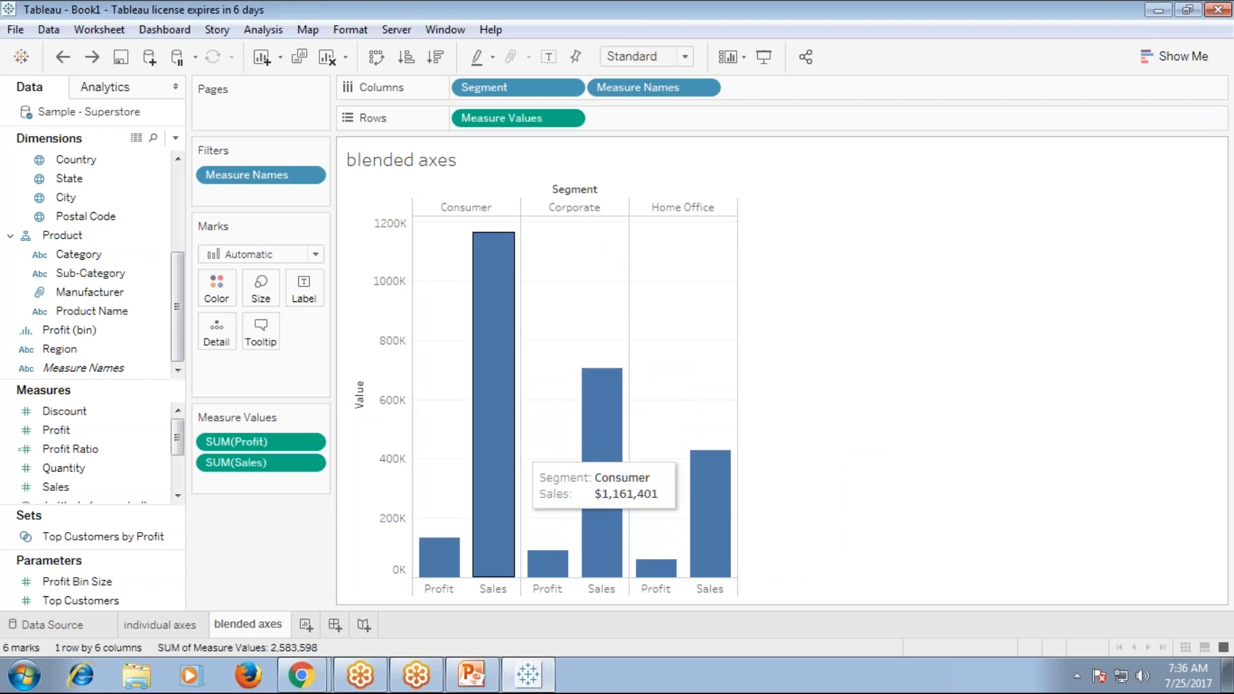
pyautogui.hotkey('ctrl', 'z')
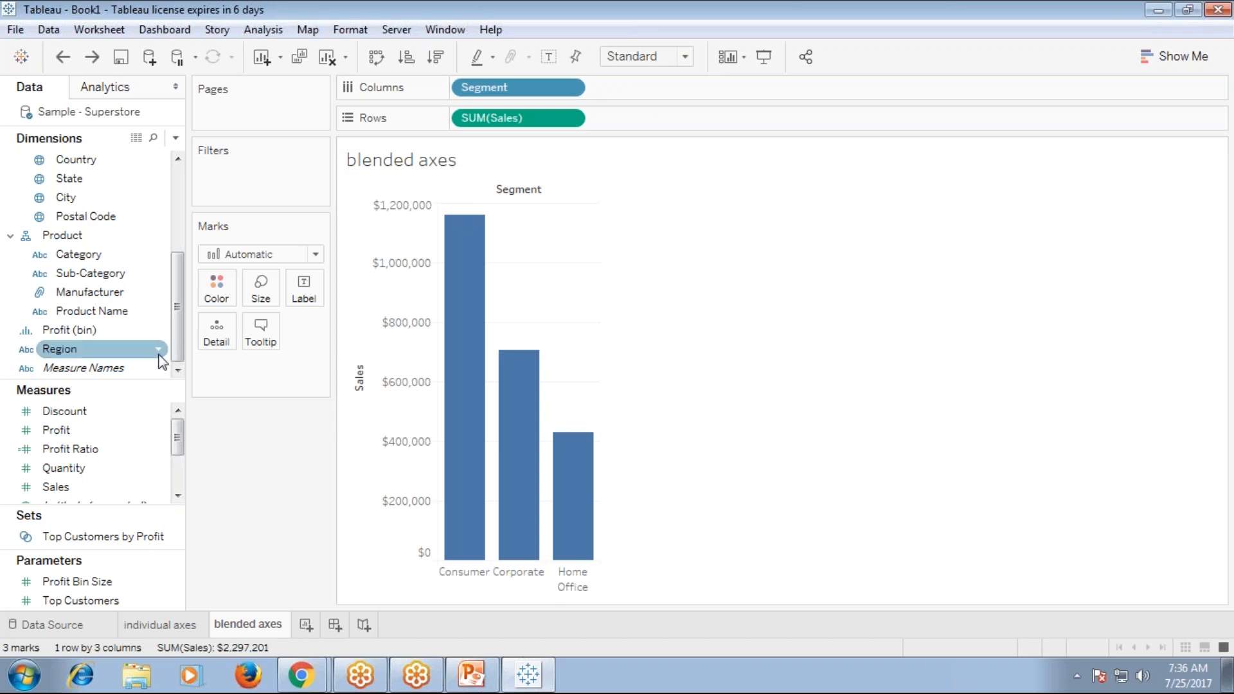
pyautogui.click(64, 430)
pyautogui.moveTo(65, 430); pyautogui.dragTo(387, 376)
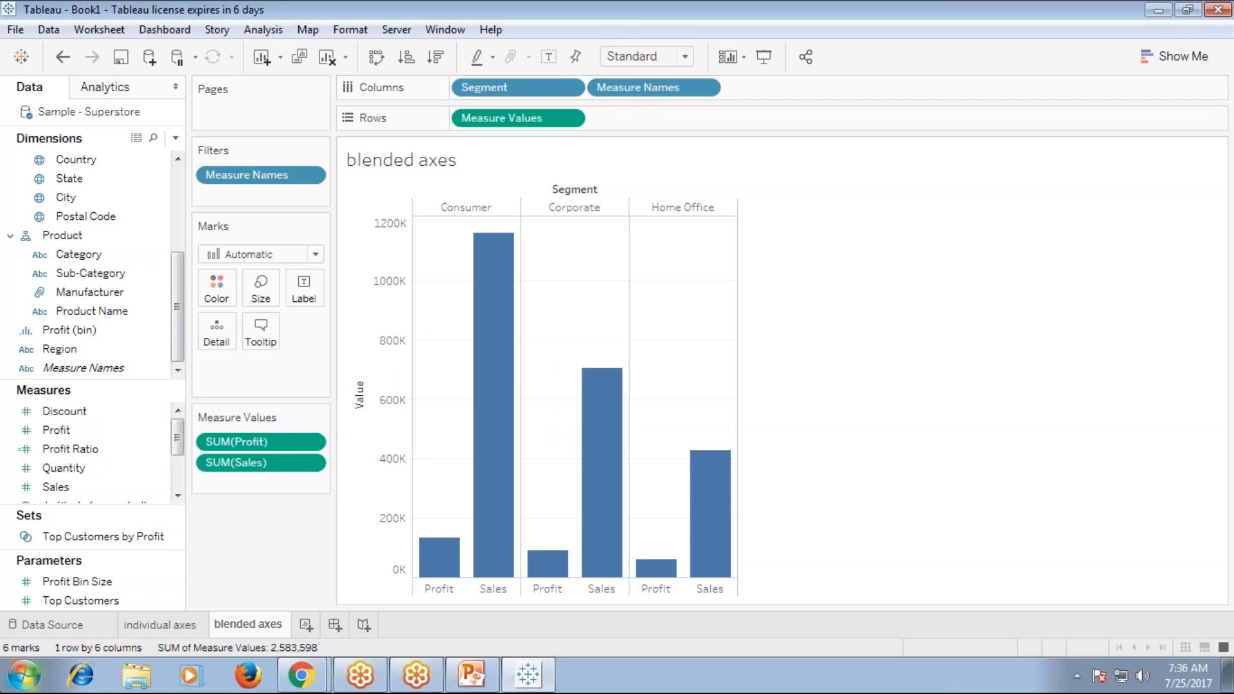
pyautogui.click(1012, 18)
pyautogui.click(1018, 34)
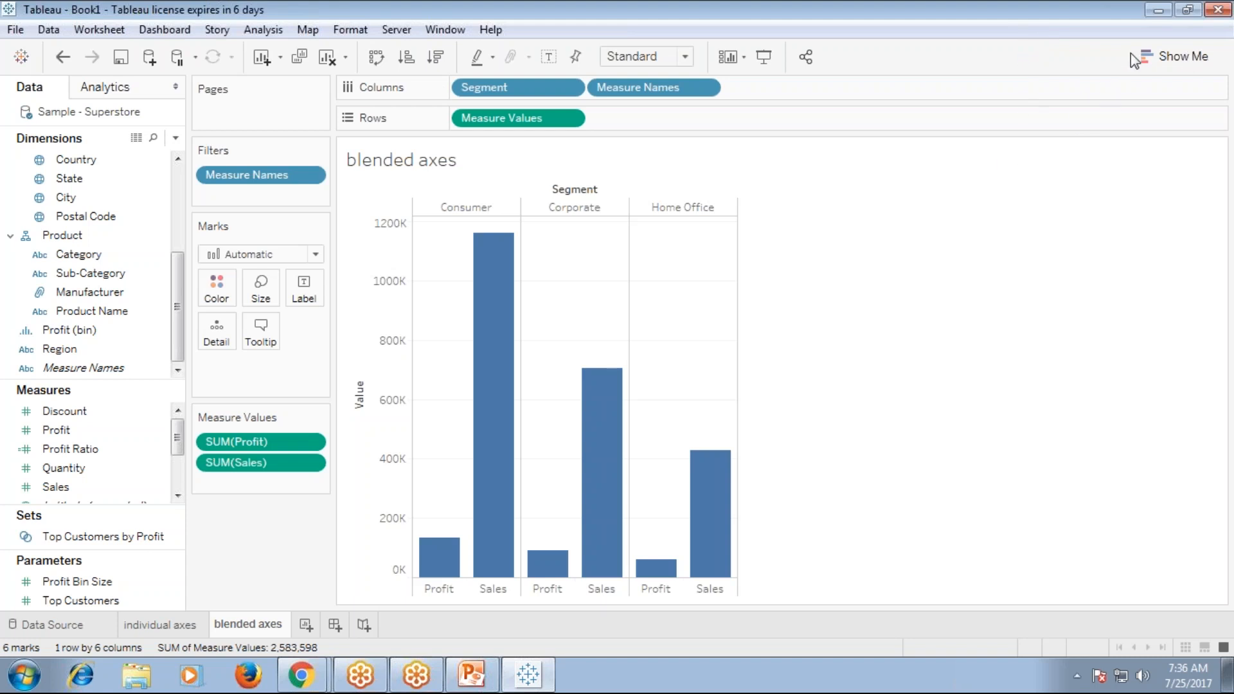
pyautogui.click(1080, 41)
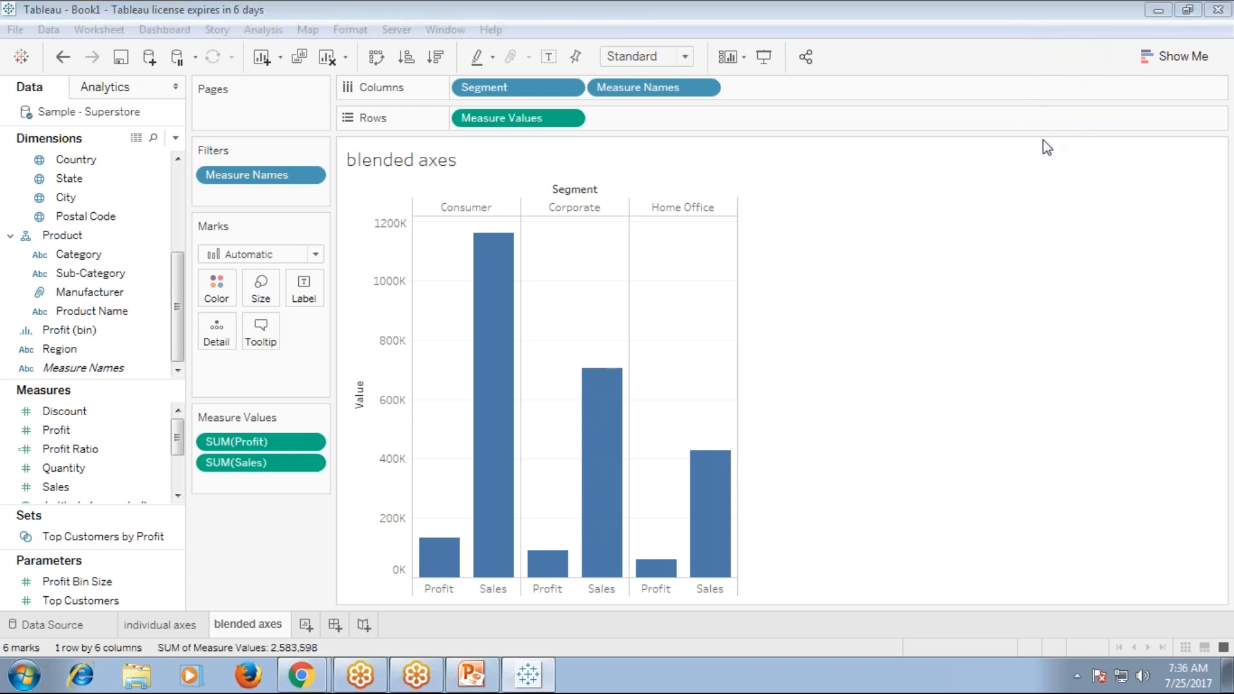
pyautogui.click(1173, 153)
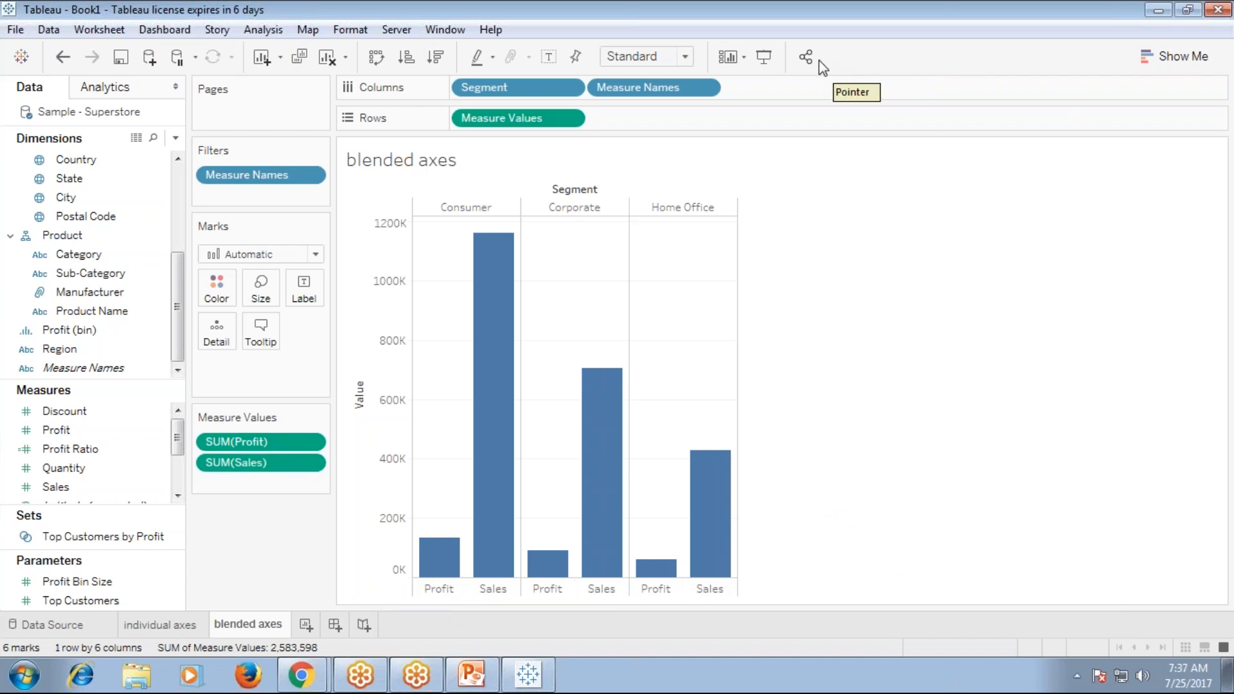
# Blend Quantity onto the shared value axis and order the measure values as Quantity, Sales, Profit
pyautogui.moveTo(78, 473); pyautogui.dragTo(390, 382)
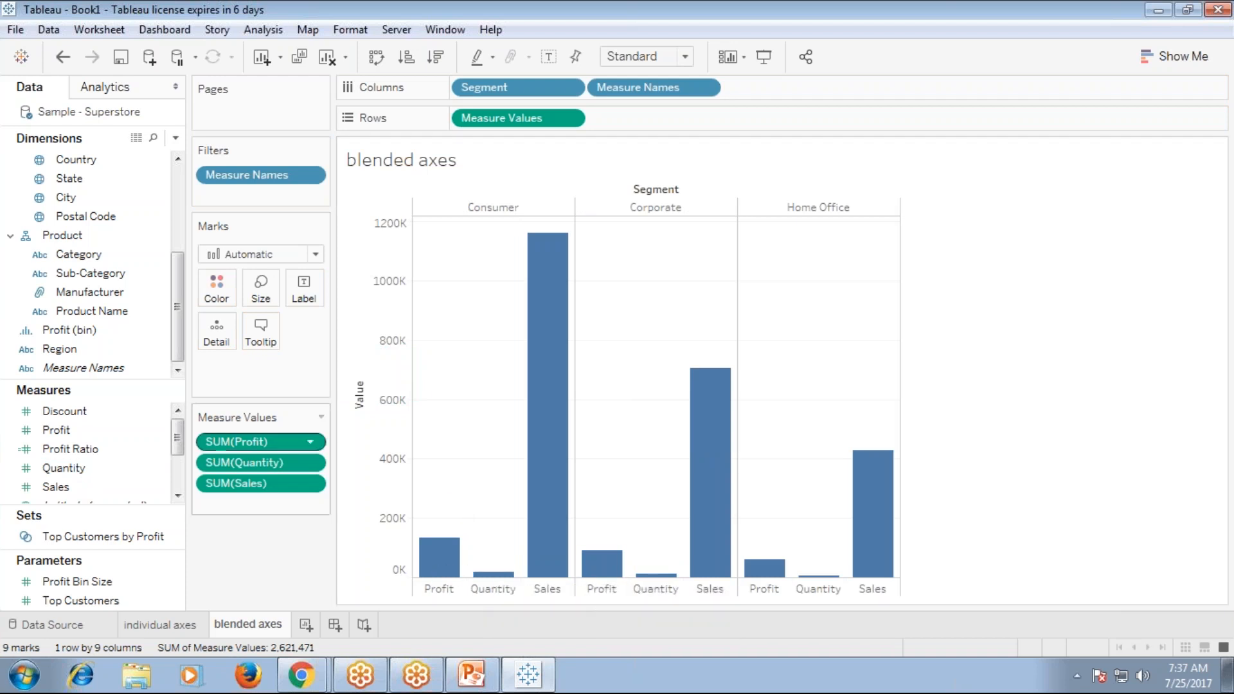
pyautogui.moveTo(238, 461); pyautogui.dragTo(244, 441)
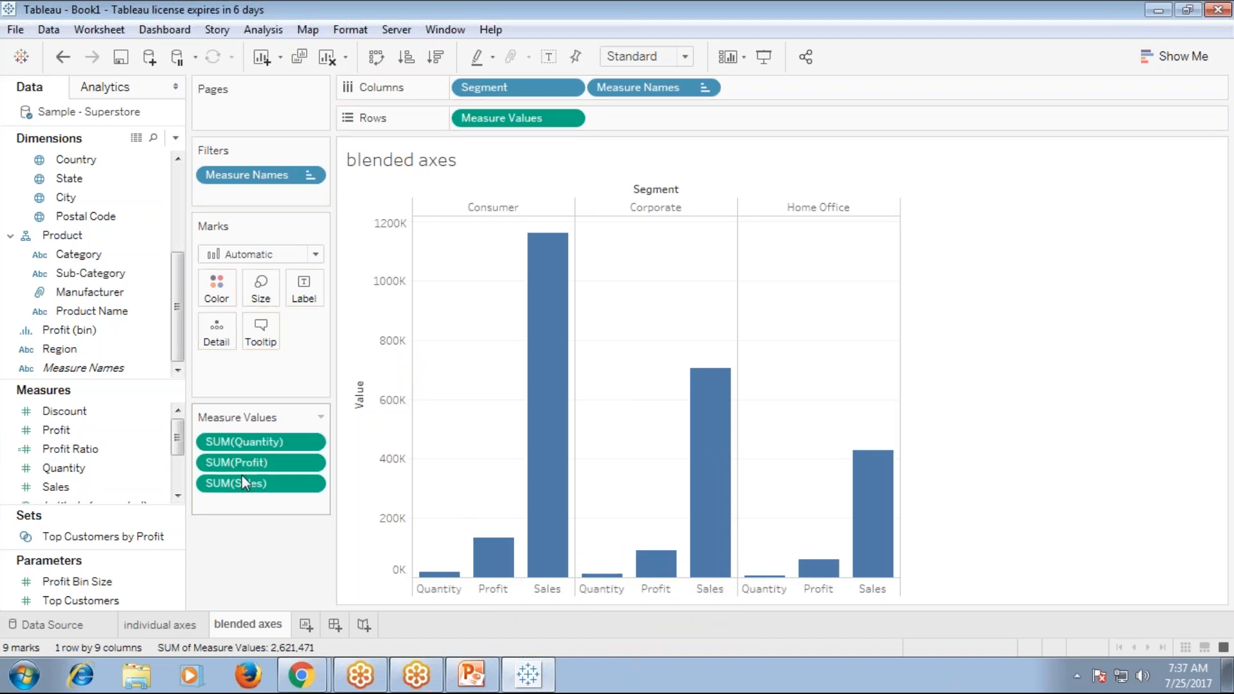
pyautogui.moveTo(244, 489); pyautogui.dragTo(244, 455)
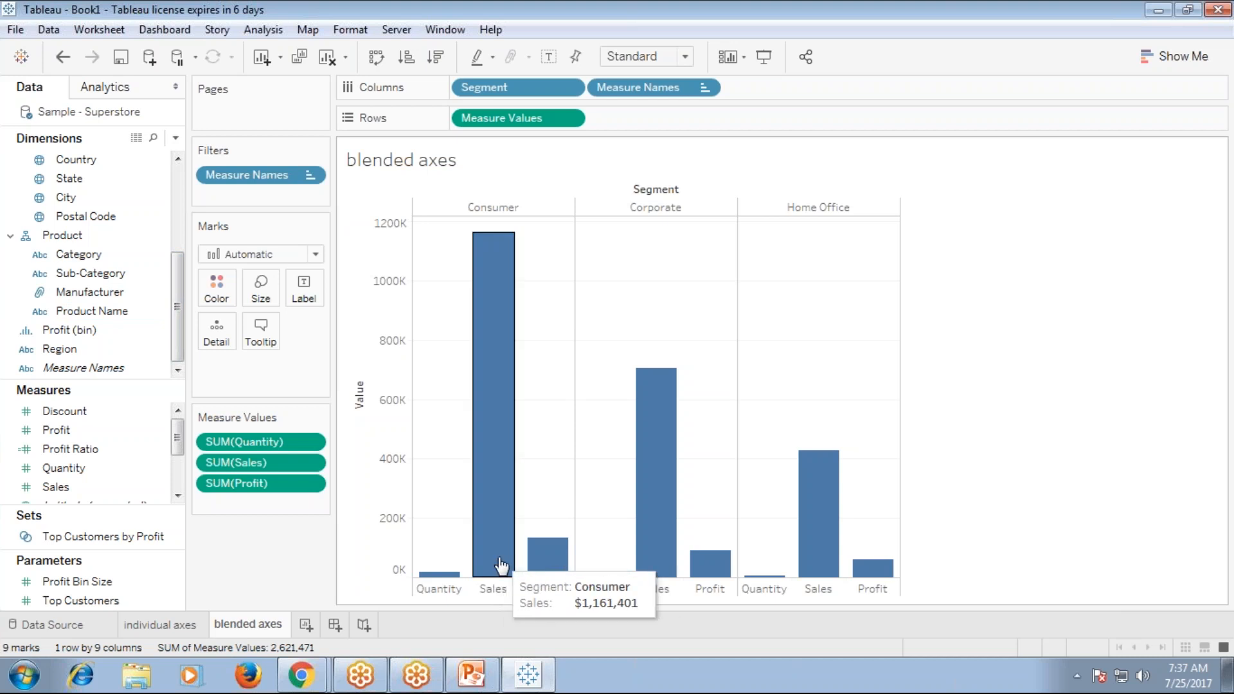
# Color the bars of the blended axes chart by Measure Names
pyautogui.moveTo(133, 378); pyautogui.dragTo(212, 302)
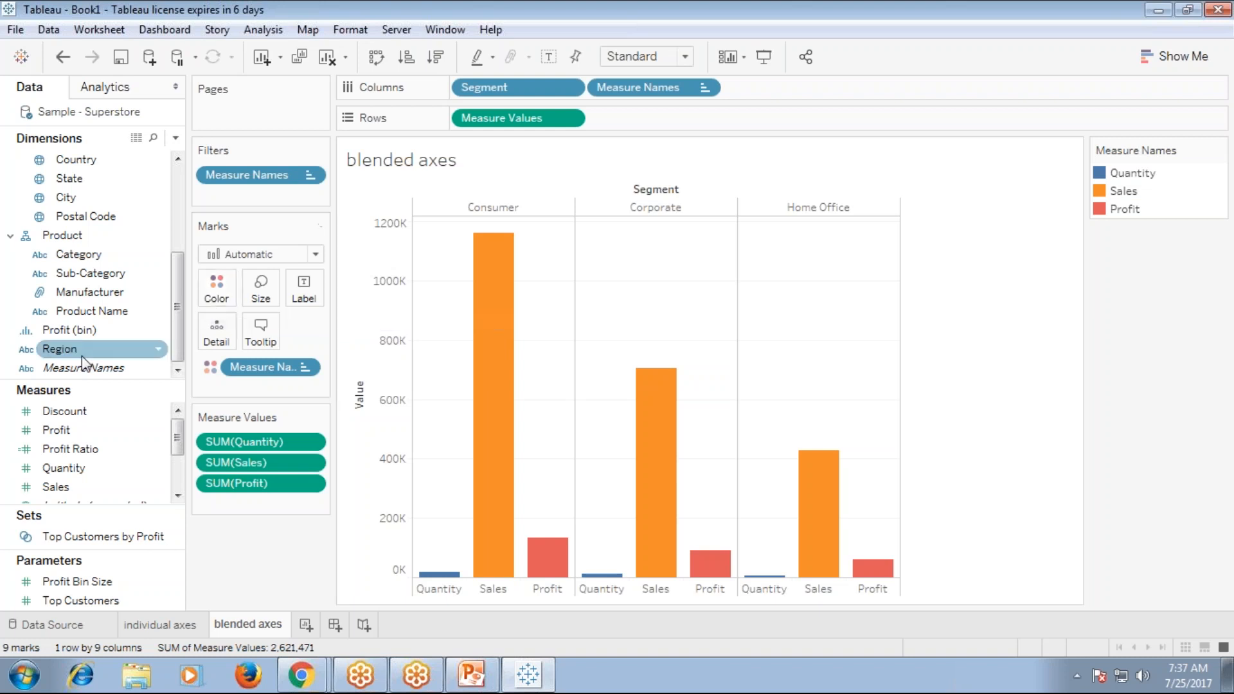
pyautogui.click(1180, 61)
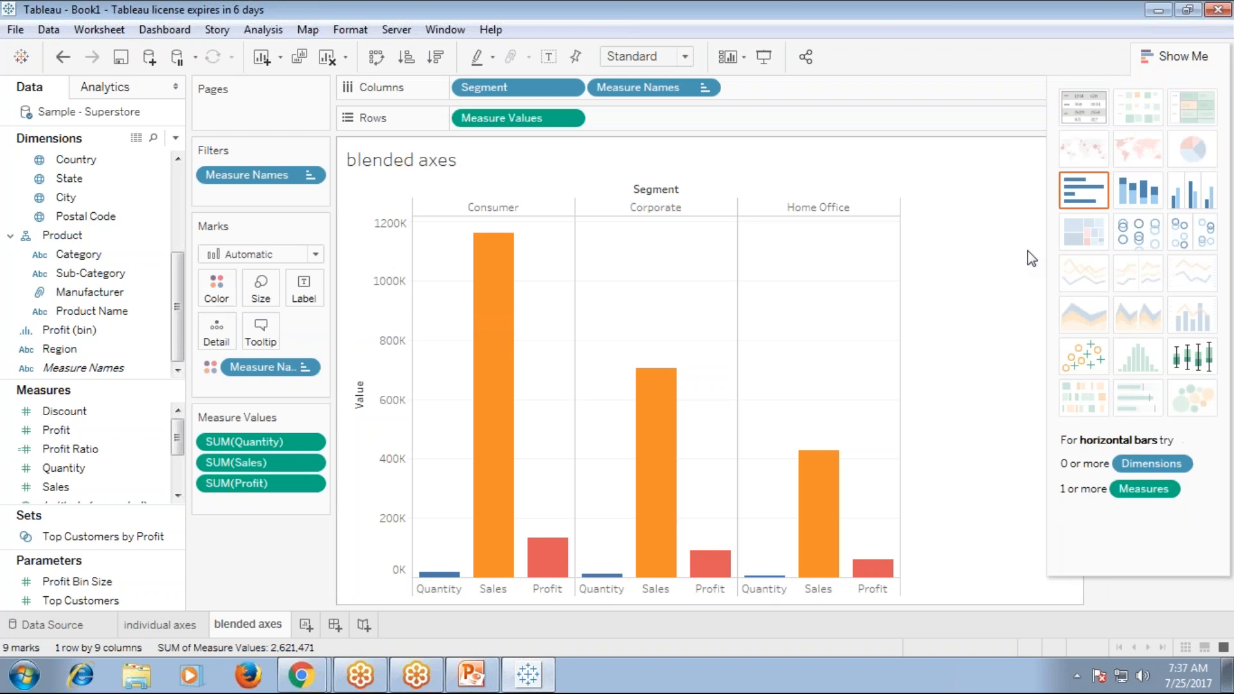
pyautogui.click(1184, 58)
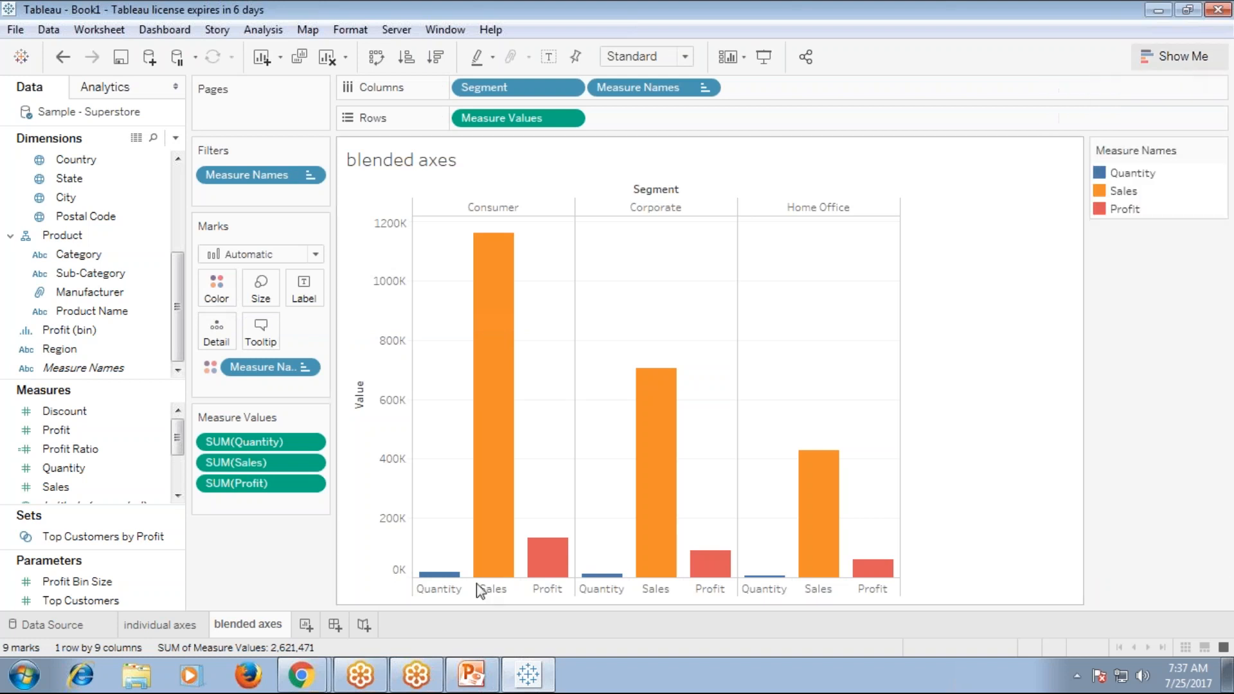
# Add a new worksheet and name it "dual axes chart"
pyautogui.click(306, 625)
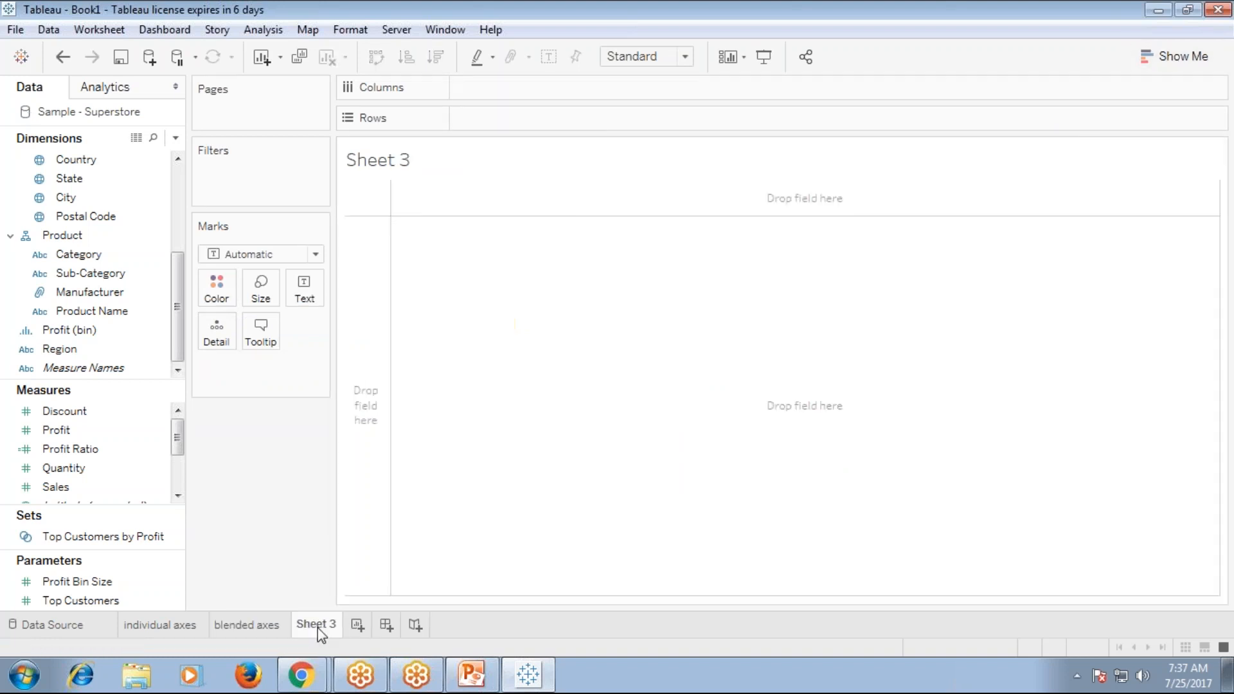
pyautogui.rightClick(318, 627)
pyautogui.click(402, 451)
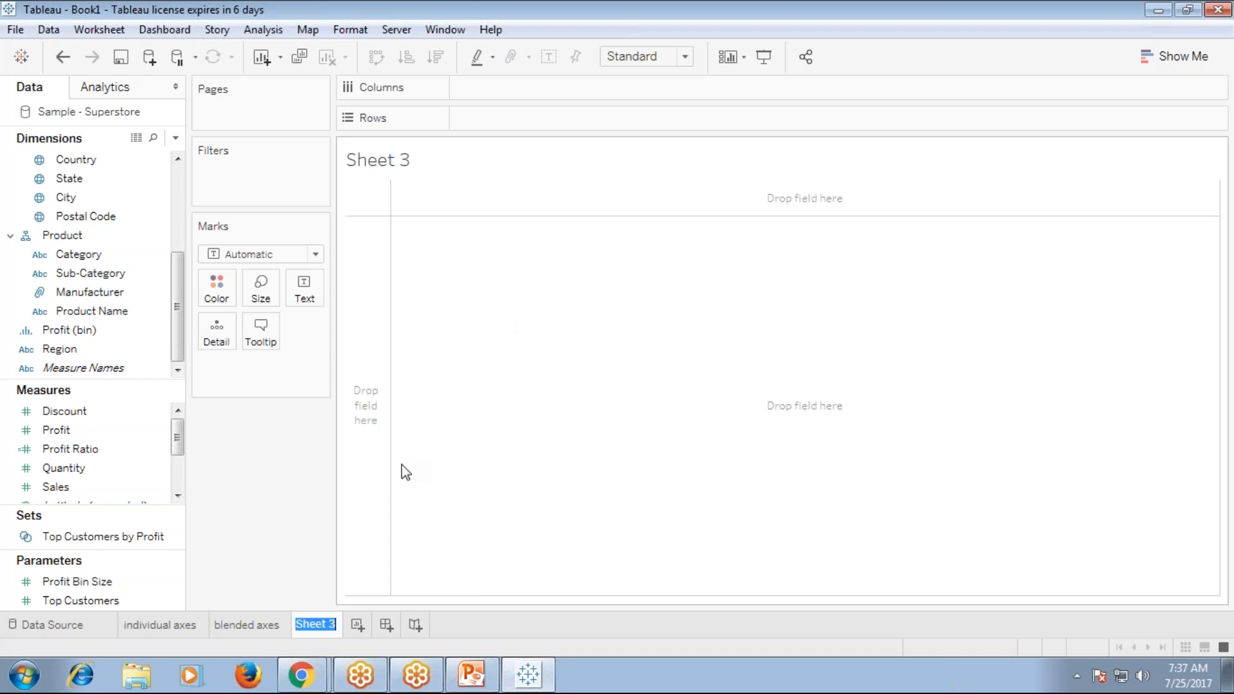
pyautogui.write('dual axes chart')
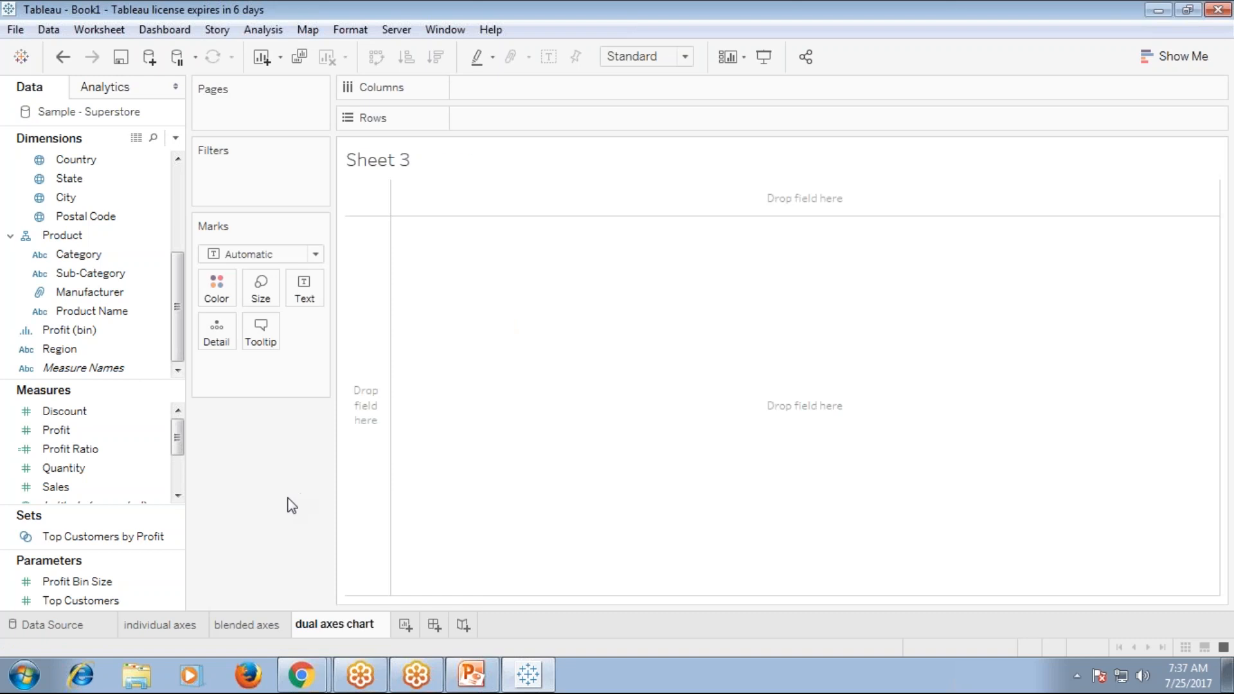
pyautogui.press('Return')
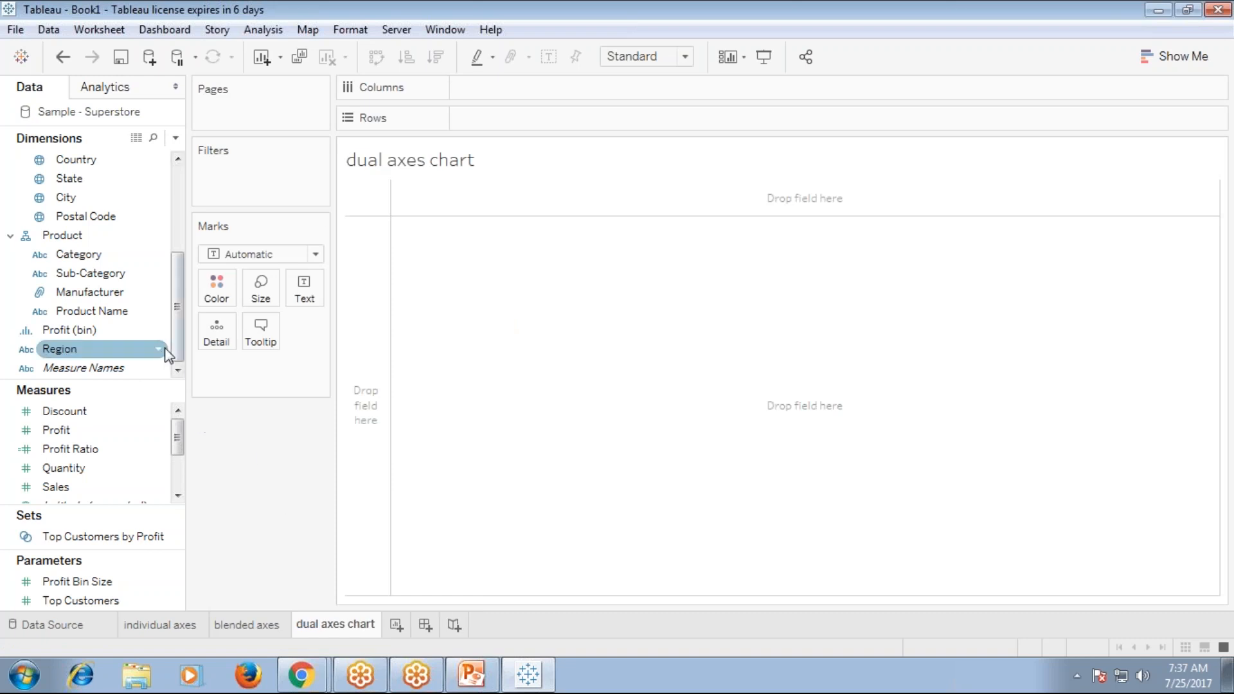
# Build a dual-axis chart with Sub-Category on columns, Sales on rows and Profit on the opposite axis
pyautogui.moveTo(175, 345)
pyautogui.mouseDown()
pyautogui.moveTo(198, 256)
pyautogui.moveTo(176, 347)
pyautogui.mouseUp()
pyautogui.moveTo(96, 273); pyautogui.dragTo(508, 90)
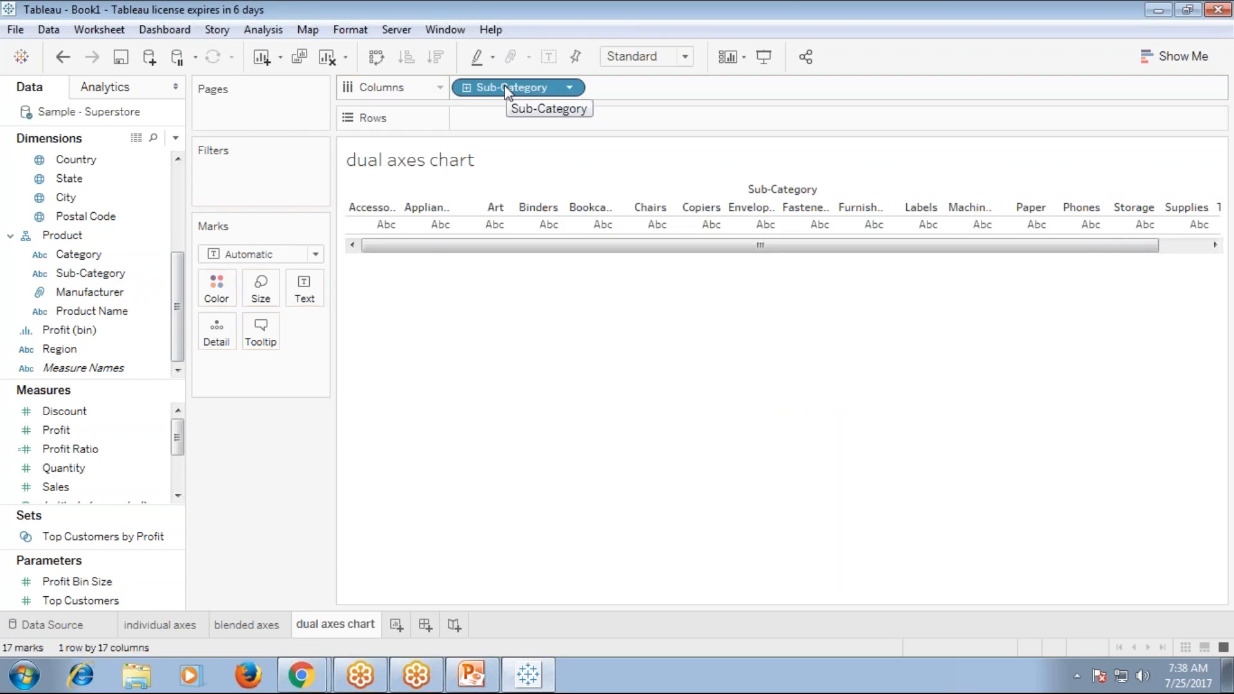
pyautogui.moveTo(77, 490); pyautogui.dragTo(500, 190)
pyautogui.moveTo(531, 113); pyautogui.dragTo(531, 118)
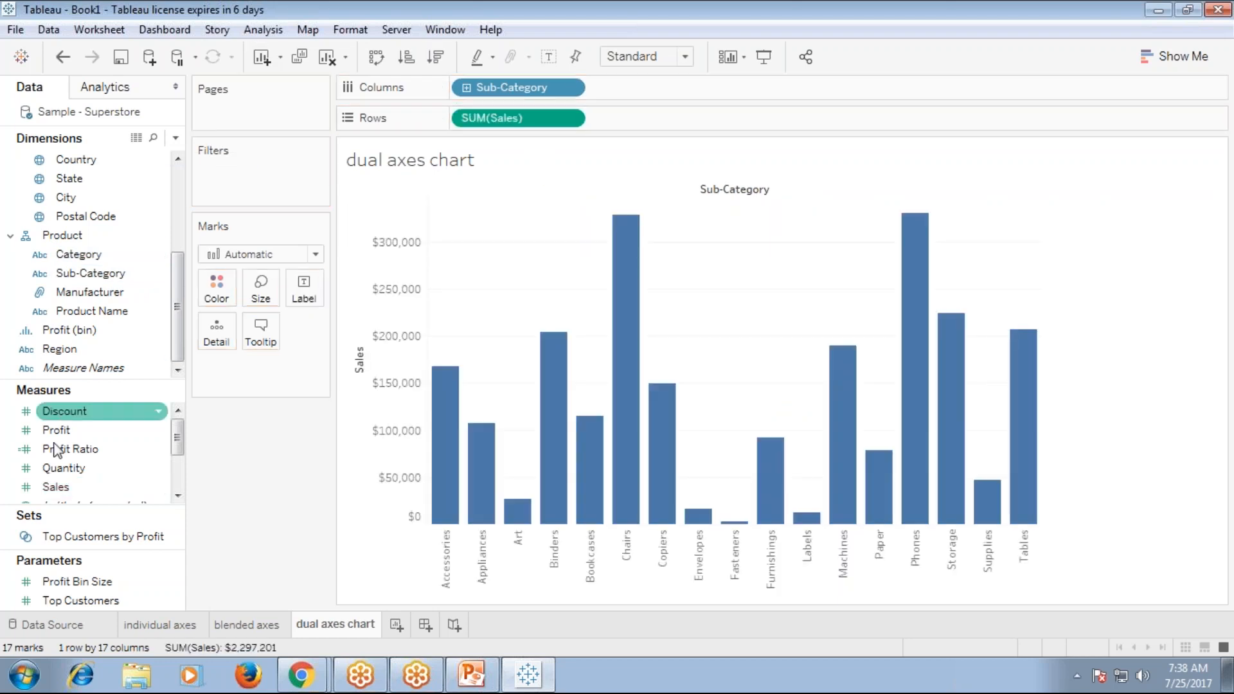
pyautogui.moveTo(61, 430)
pyautogui.mouseDown()
pyautogui.moveTo(893, 367)
pyautogui.moveTo(1016, 320)
pyautogui.moveTo(1011, 356)
pyautogui.mouseUp()
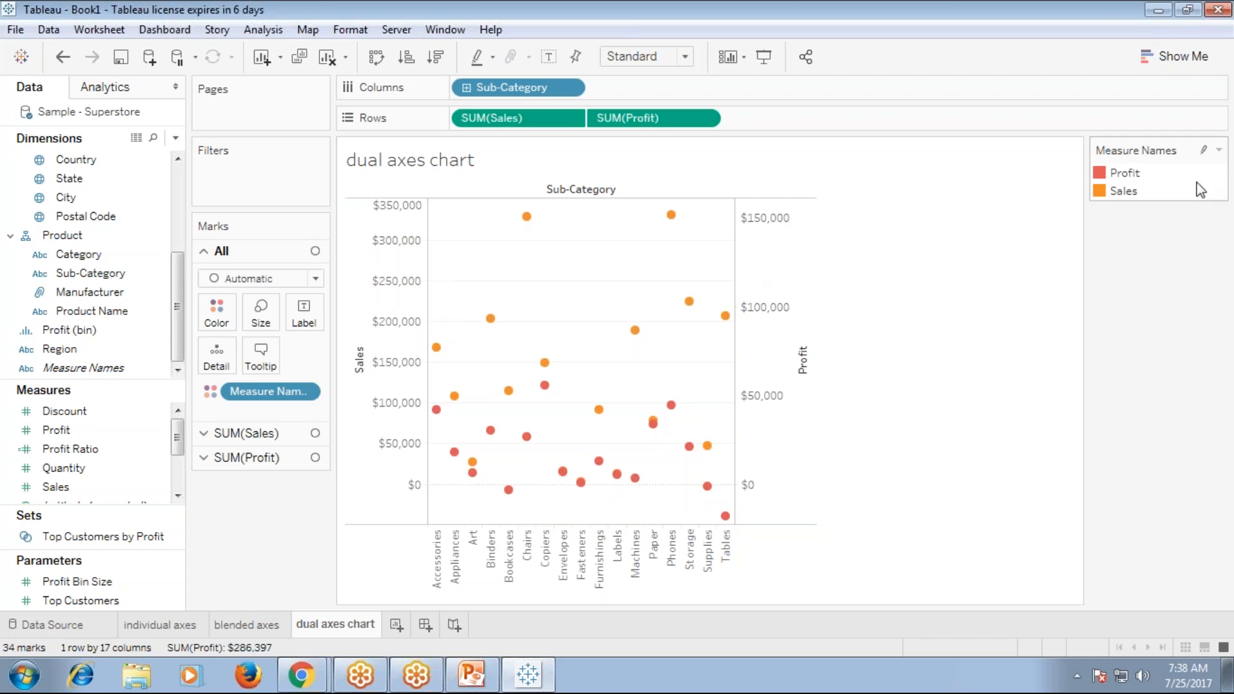
# In PowerPoint, add "When ever we are combining tableau generates one new field which is known as measure names" to the Dual axes slide, and return to Tableau
pyautogui.click(471, 675)
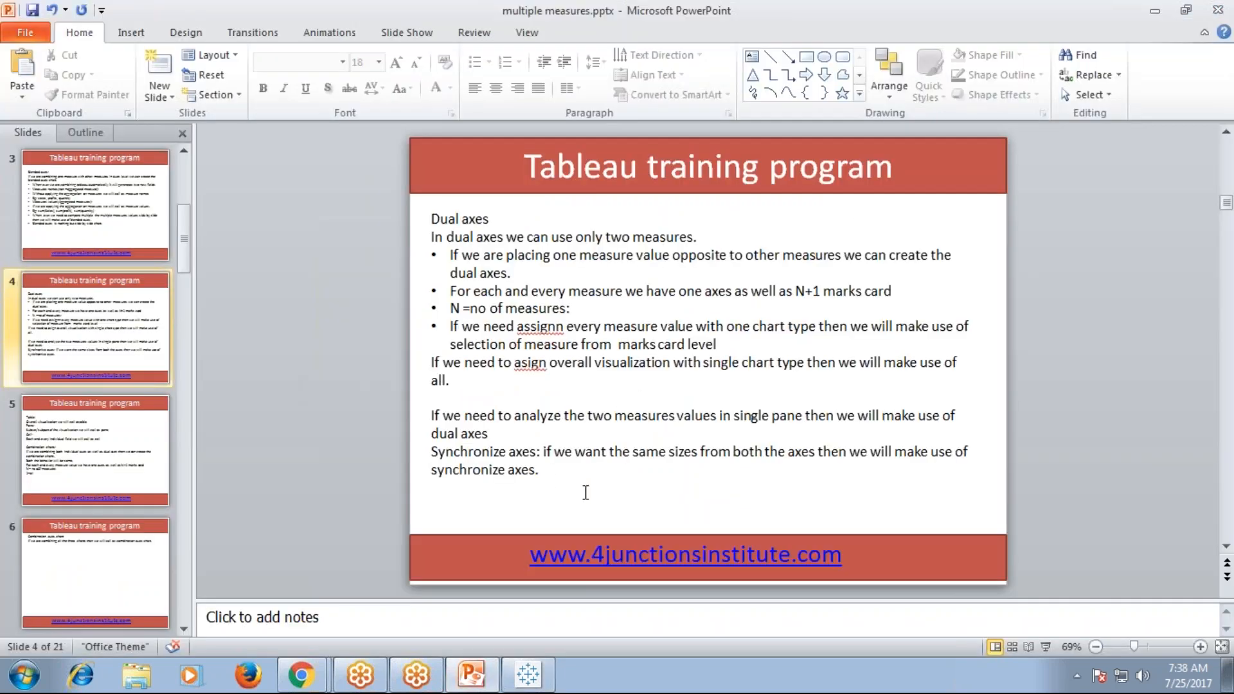
pyautogui.click(551, 478)
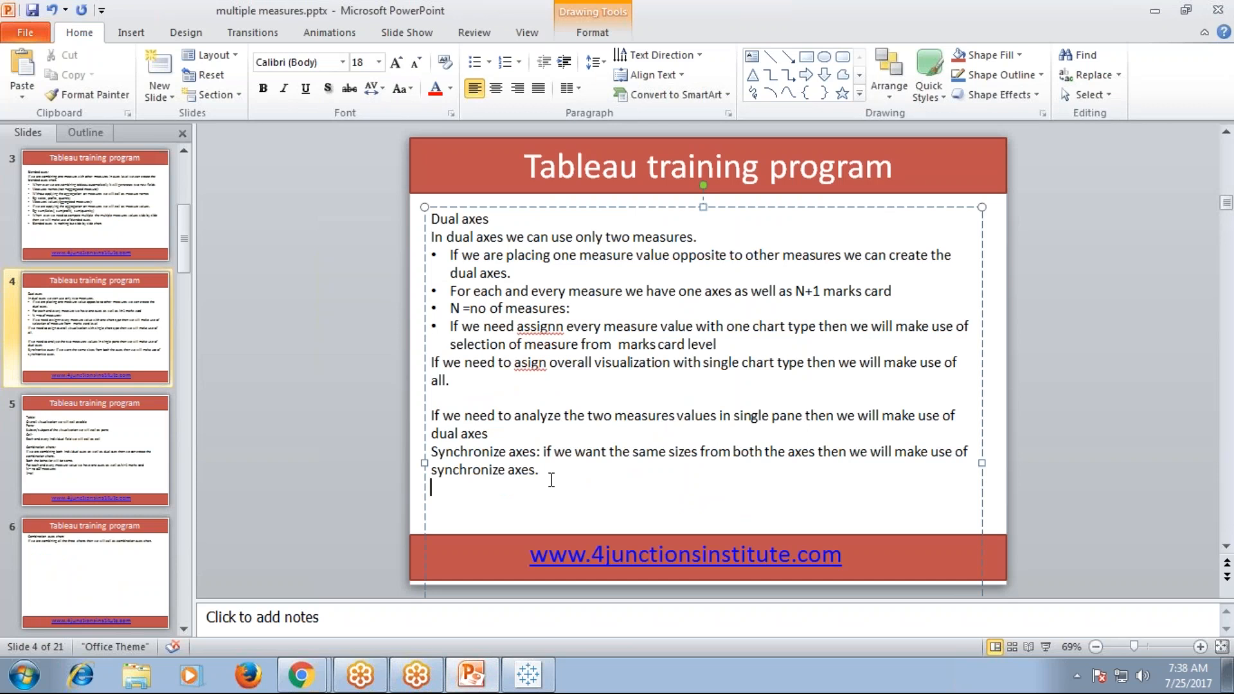
pyautogui.write('When ever we are')
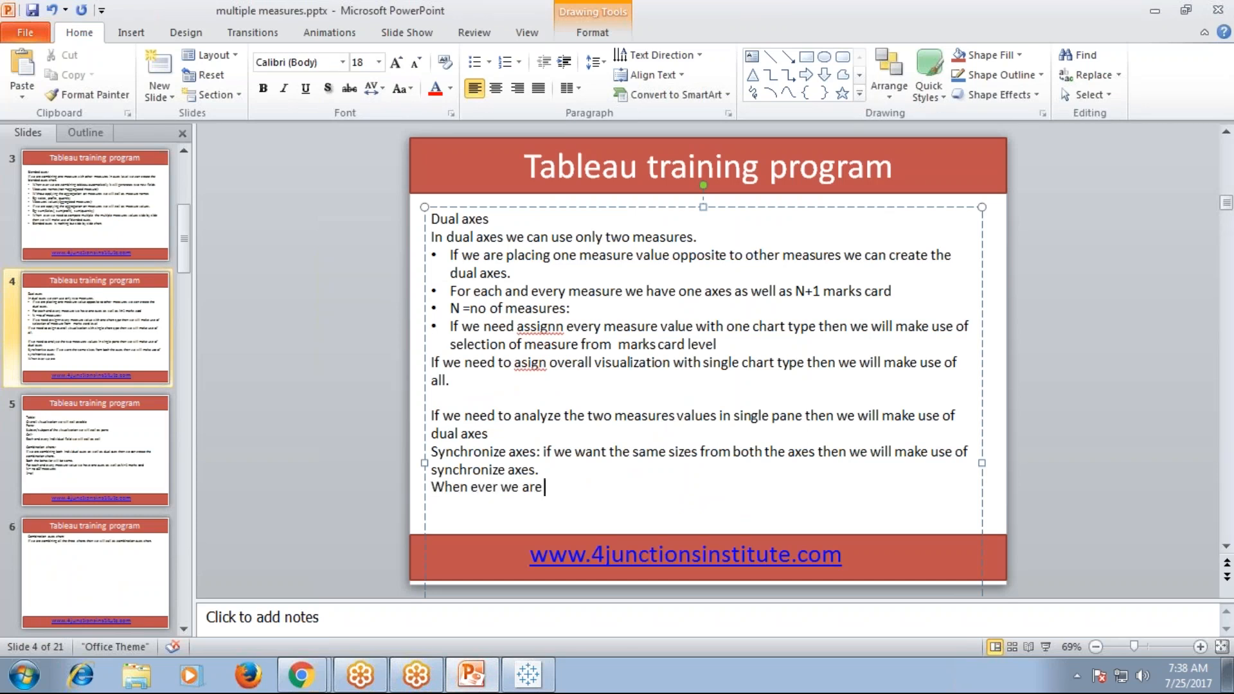
pyautogui.write(' combining a')
pyautogui.press('BackSpace')
pyautogui.write('tableau ')
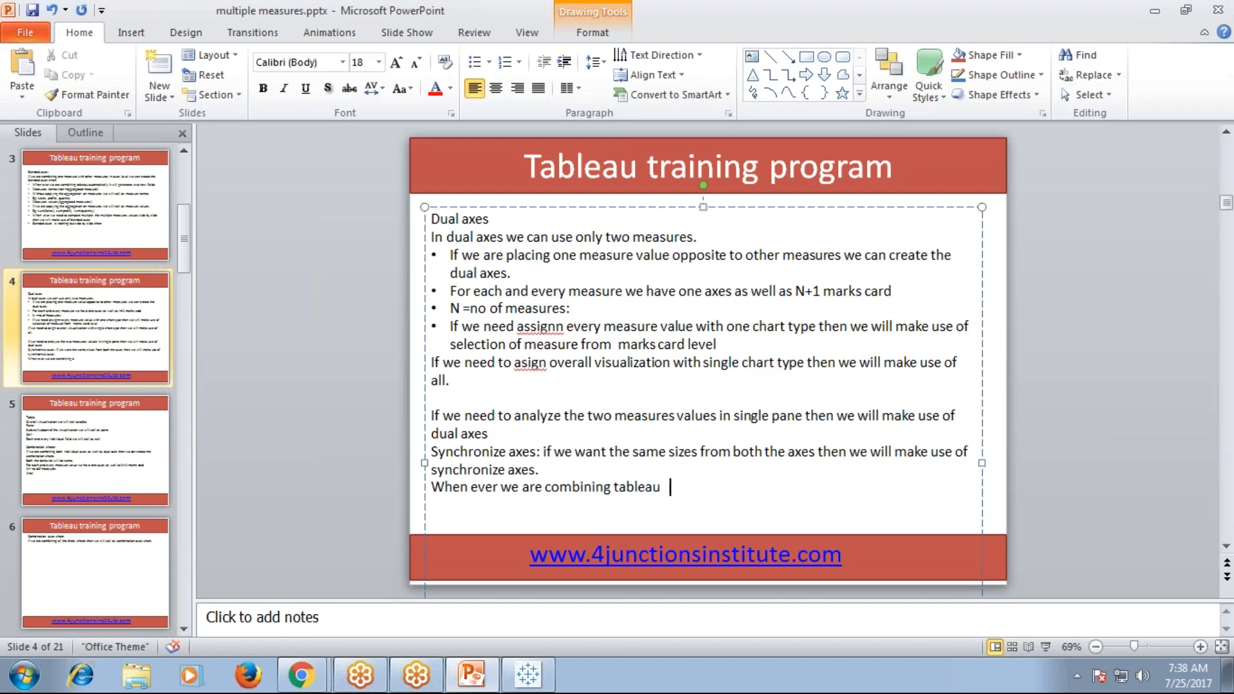
pyautogui.write('generates n')
pyautogui.press('BackSpace')
pyautogui.write('one new')
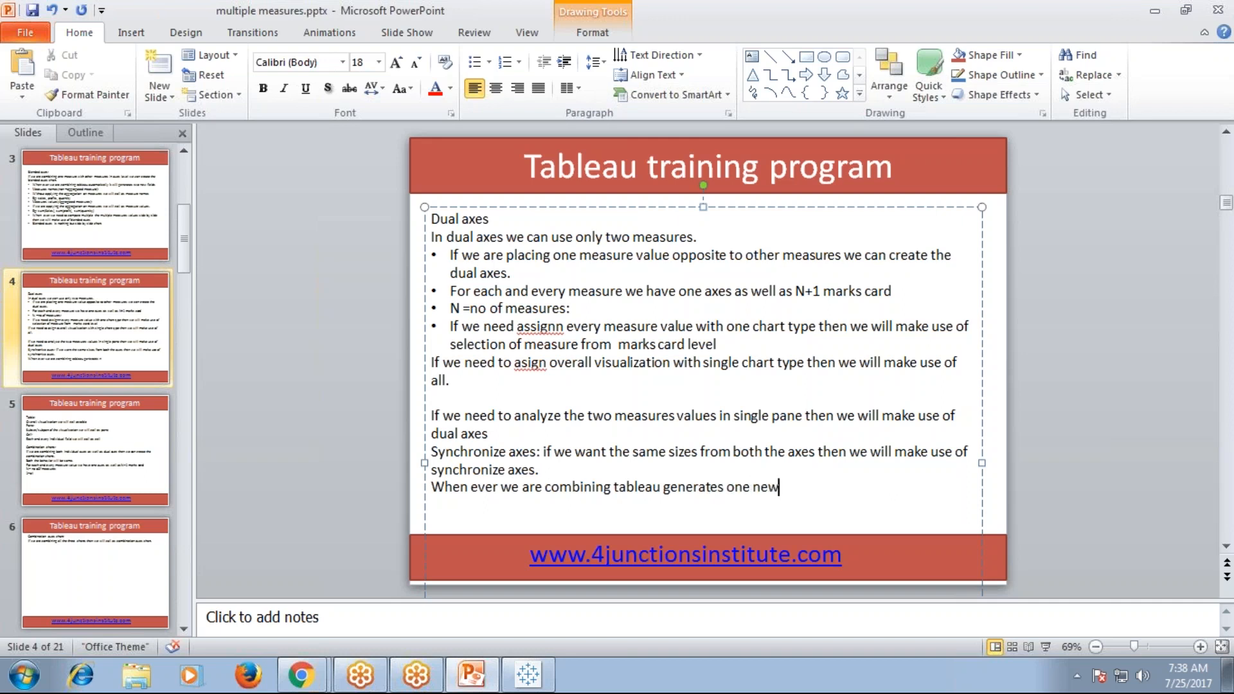
pyautogui.write(' field which is known as measure')
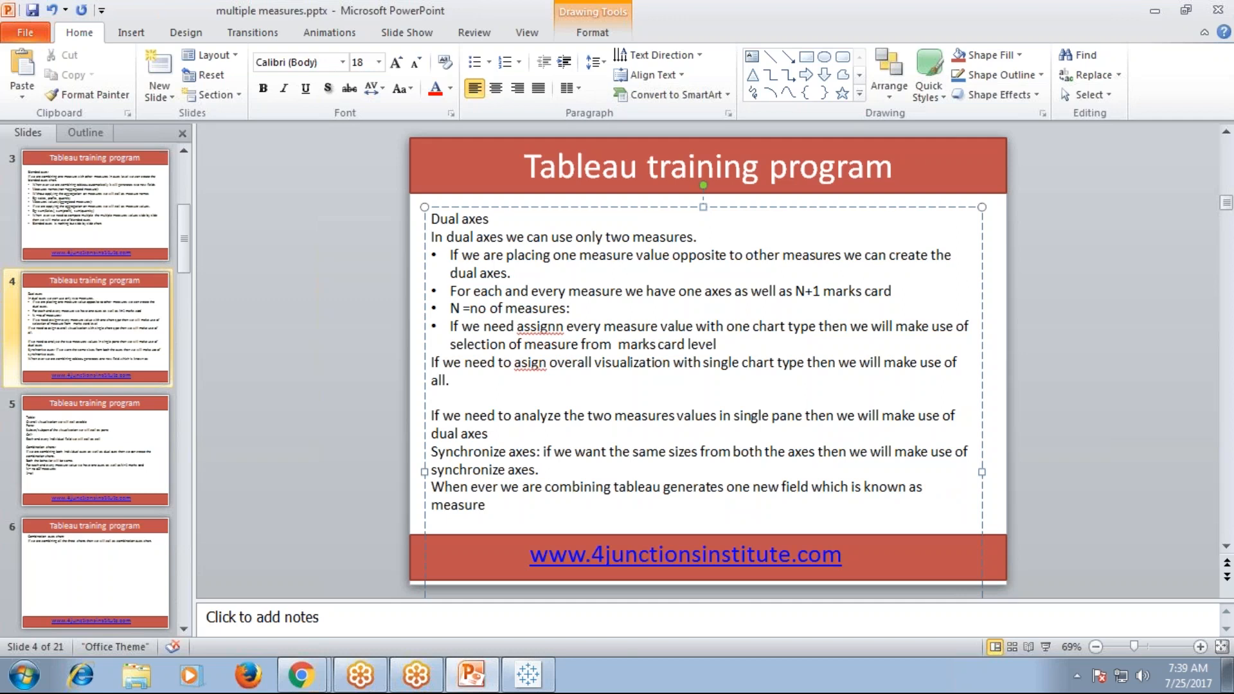
pyautogui.write(' namesl')
pyautogui.click(528, 675)
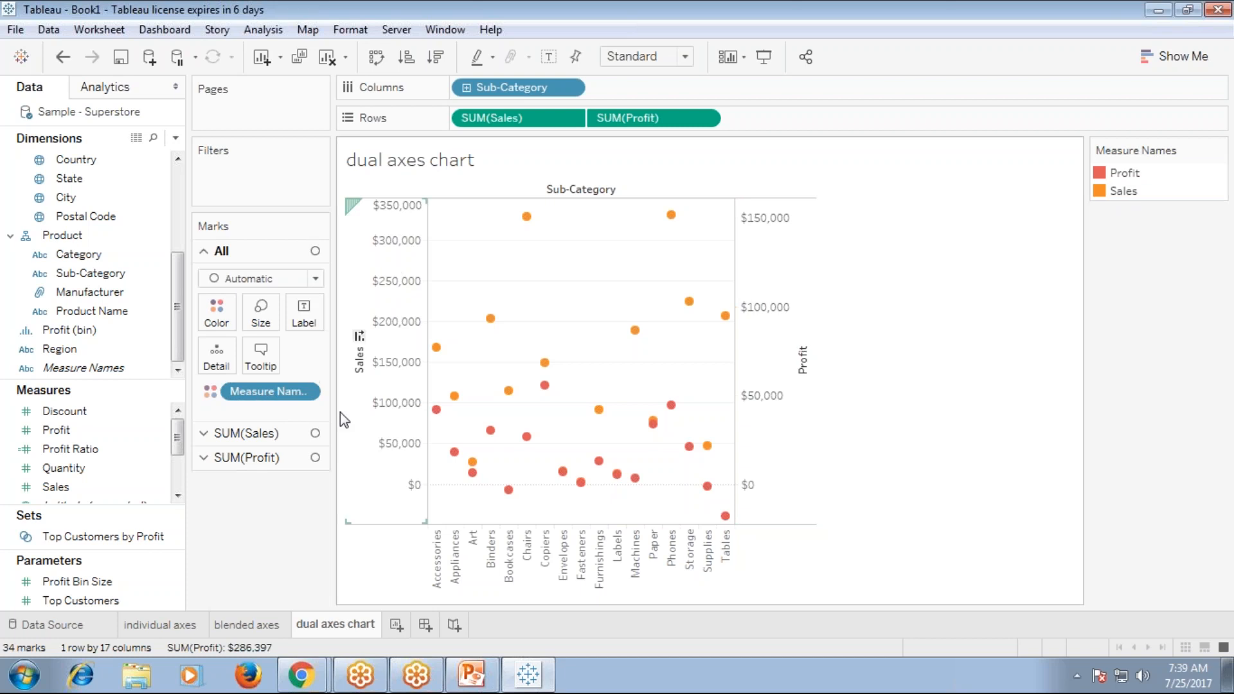
# Set the mark type of all measures in the dual axes chart to Area
pyautogui.click(295, 280)
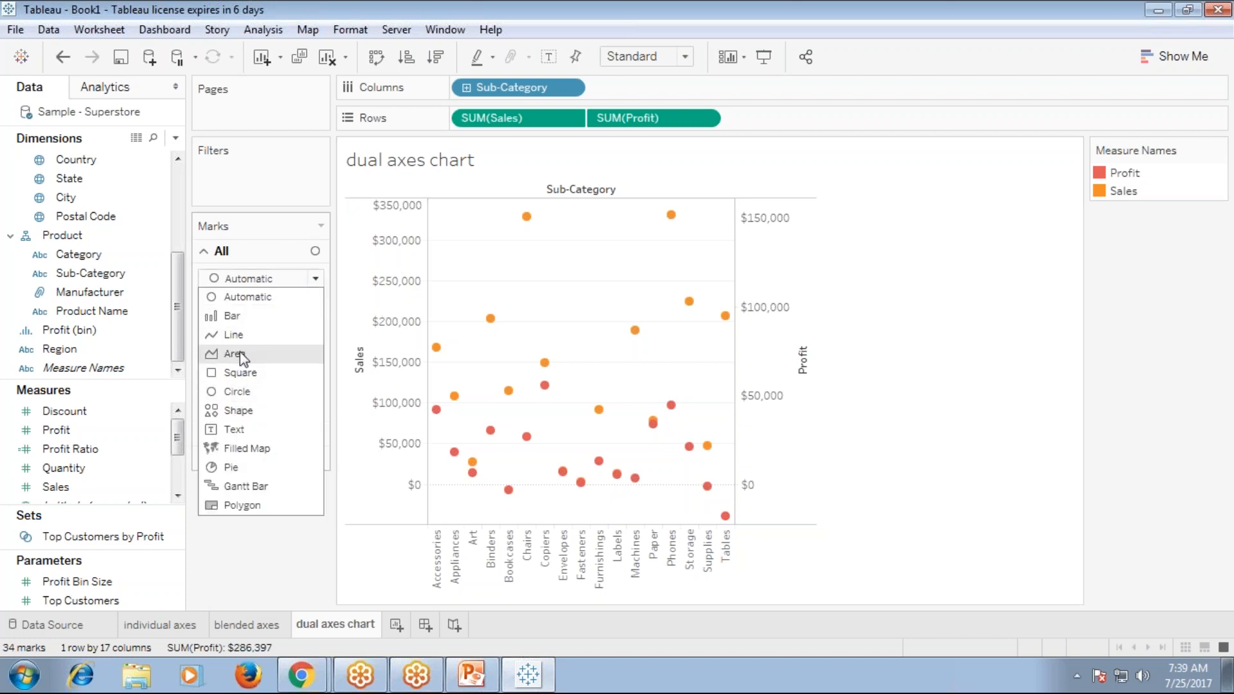
pyautogui.click(241, 352)
pyautogui.click(281, 278)
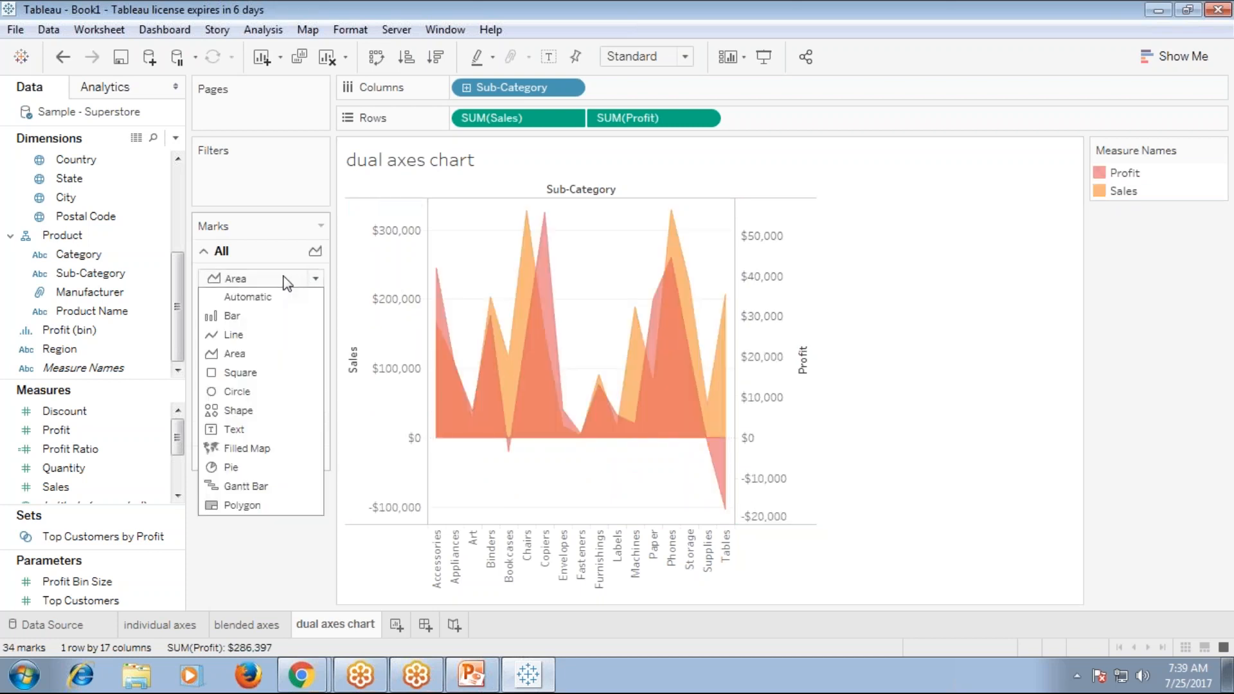
pyautogui.click(226, 543)
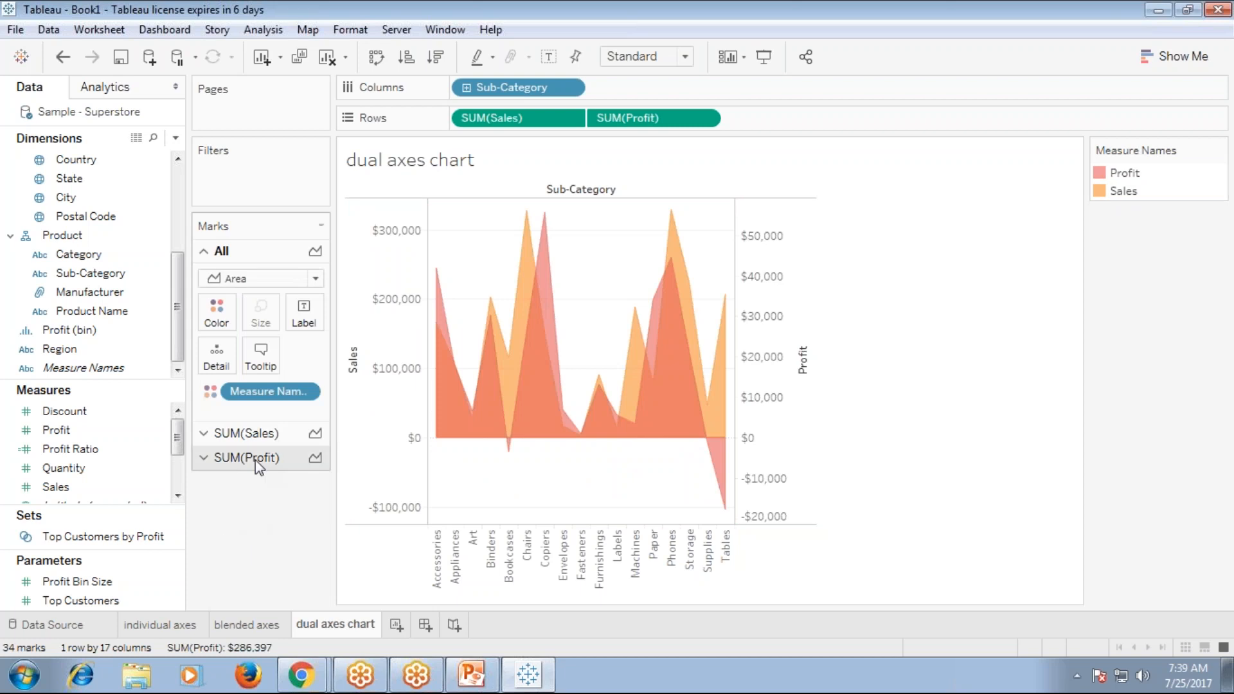
# Set the mark type of Sales to Bar and the mark type of Profit to Line
pyautogui.click(244, 433)
pyautogui.click(294, 304)
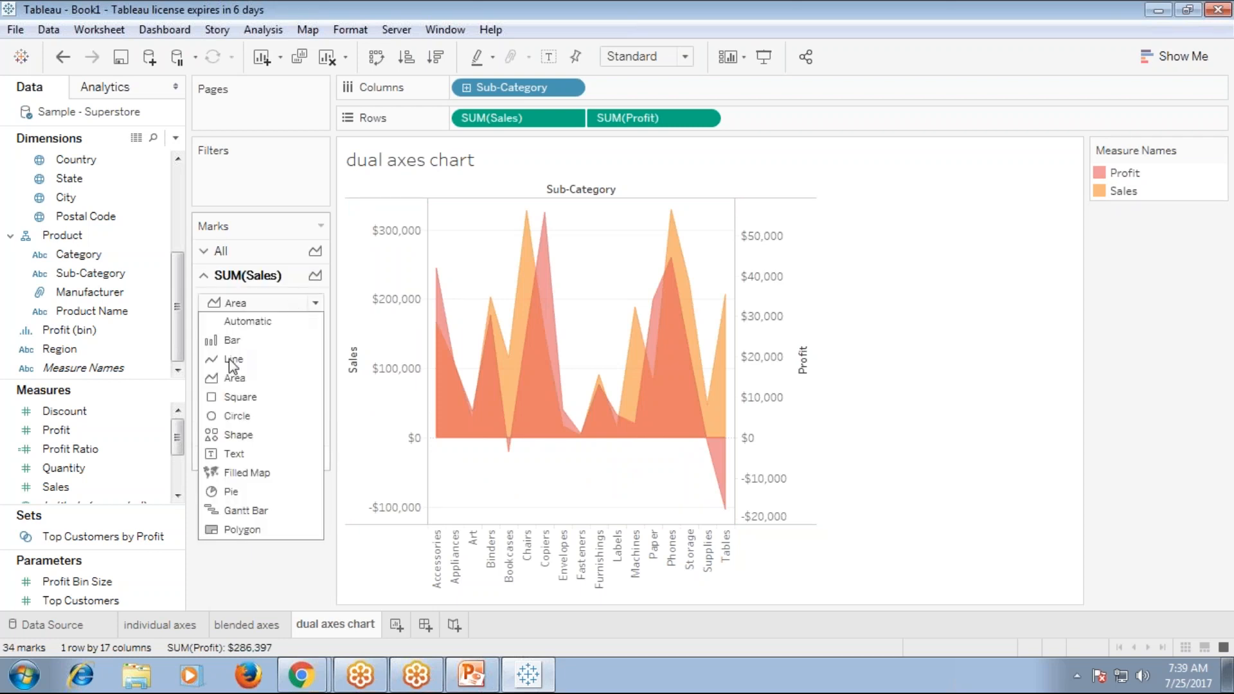
pyautogui.click(233, 342)
pyautogui.click(247, 457)
pyautogui.click(260, 327)
pyautogui.click(233, 383)
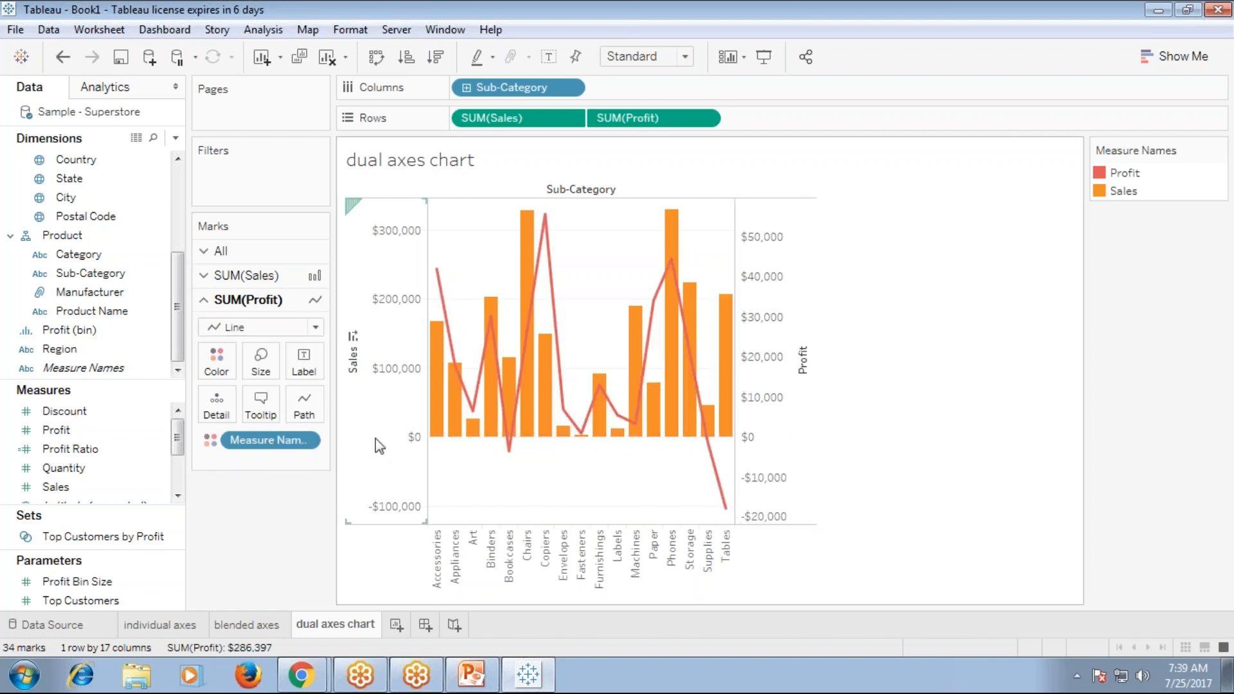
# Synchronize the Profit axis with the Sales axis in the dual axes chart
pyautogui.moveTo(488, 410)
pyautogui.rightClick(765, 299)
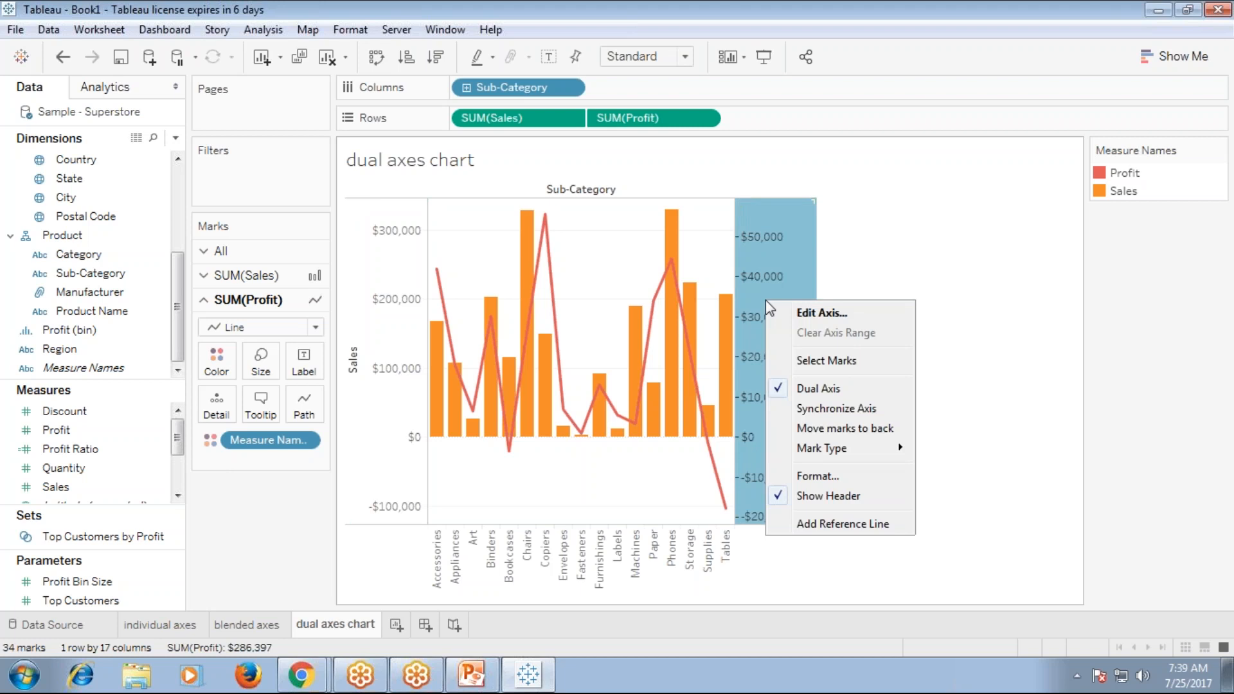
pyautogui.click(797, 411)
pyautogui.click(922, 411)
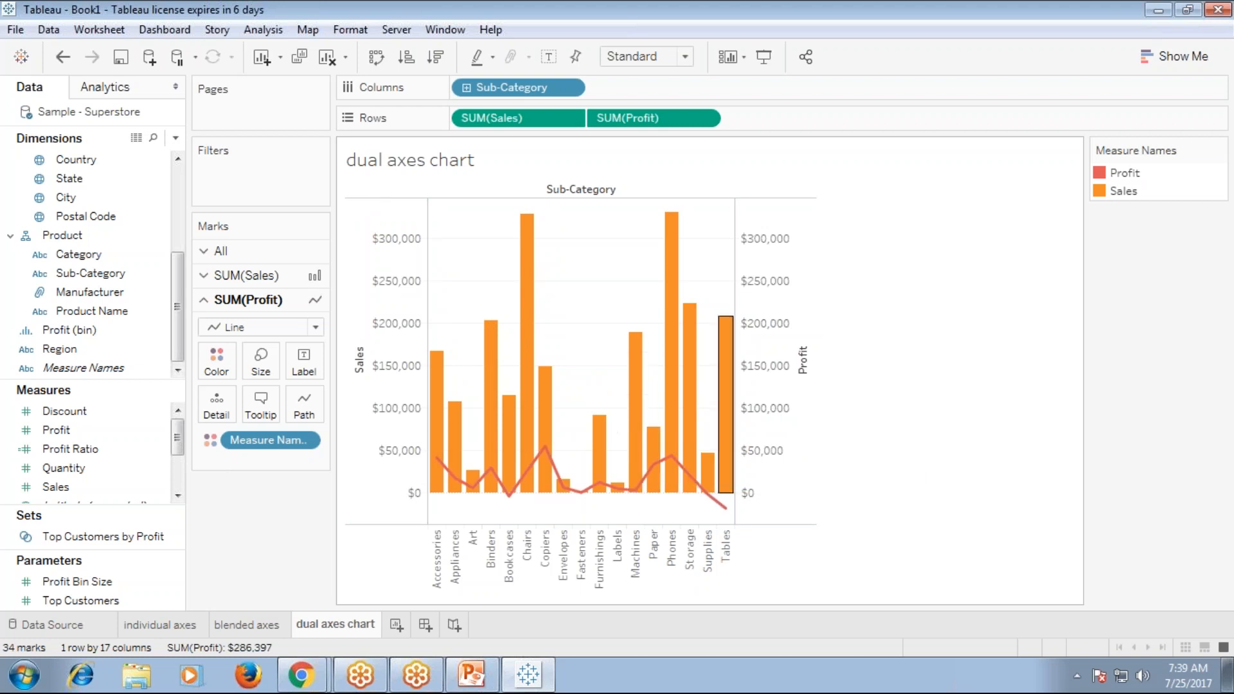
# Hide the header of the Profit axis in the dual axes chart
pyautogui.rightClick(759, 276)
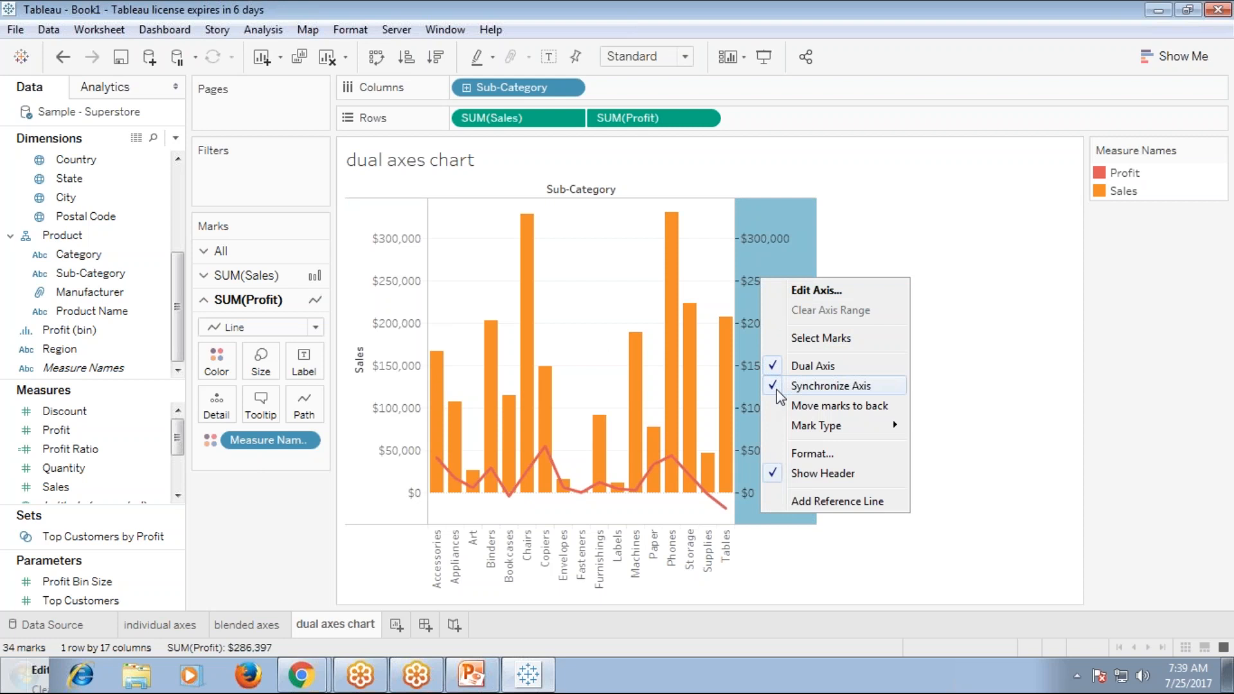
pyautogui.click(774, 481)
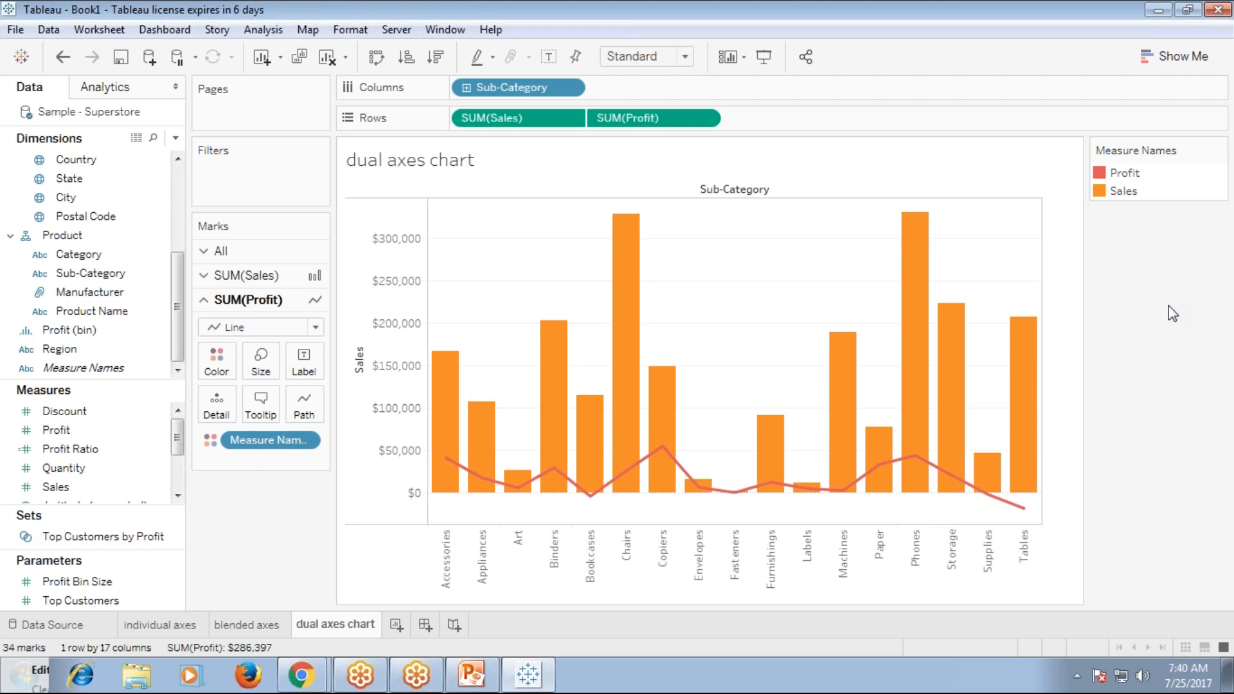
pyautogui.moveTo(954, 364)
# Add a new worksheet and name it "combination charts"
pyautogui.click(396, 623)
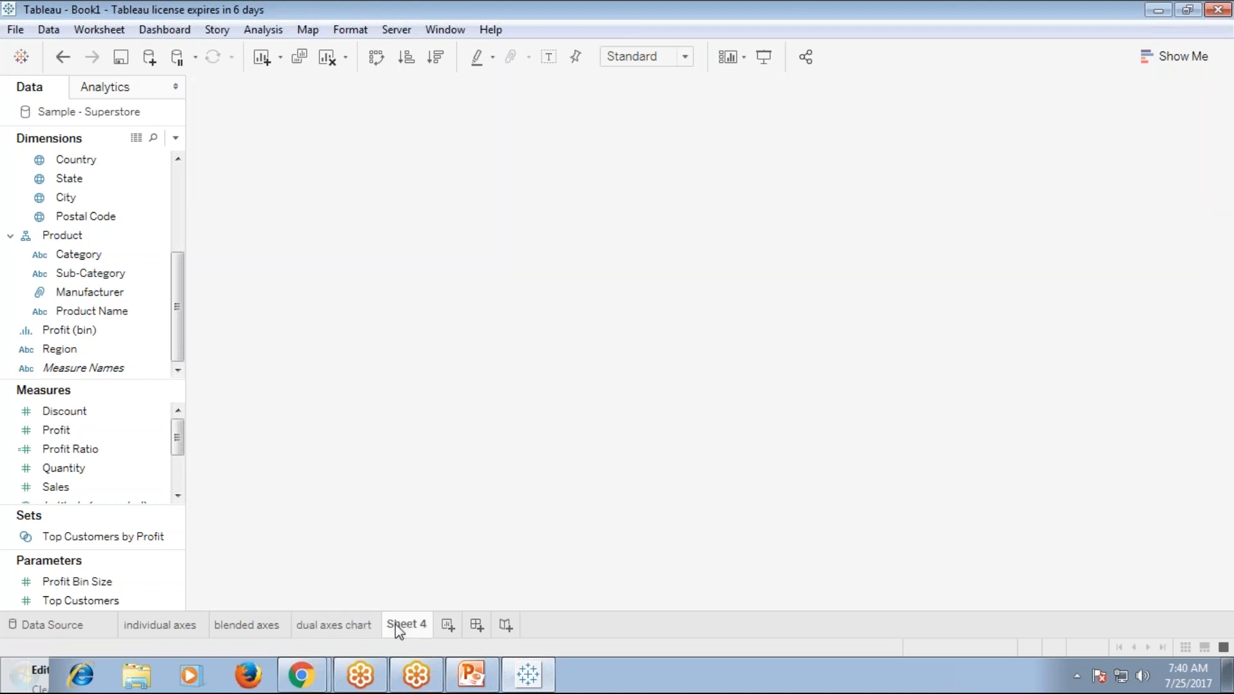
pyautogui.rightClick(395, 623)
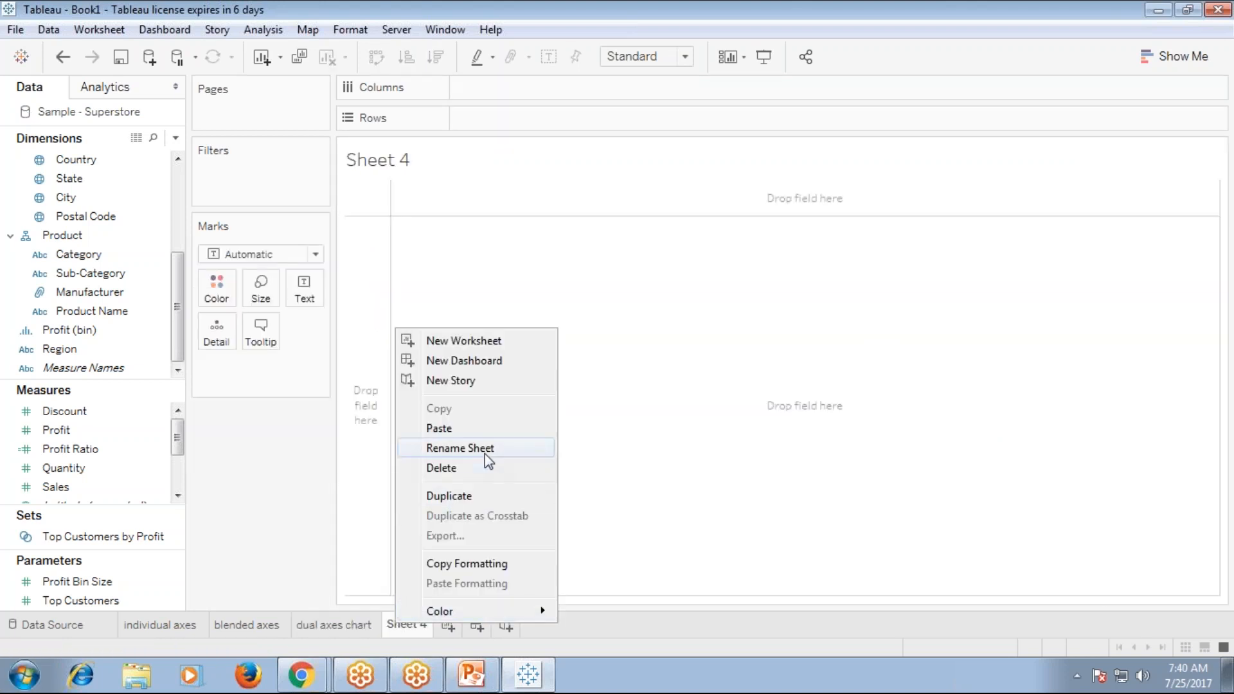
pyautogui.click(484, 450)
pyautogui.write('comb')
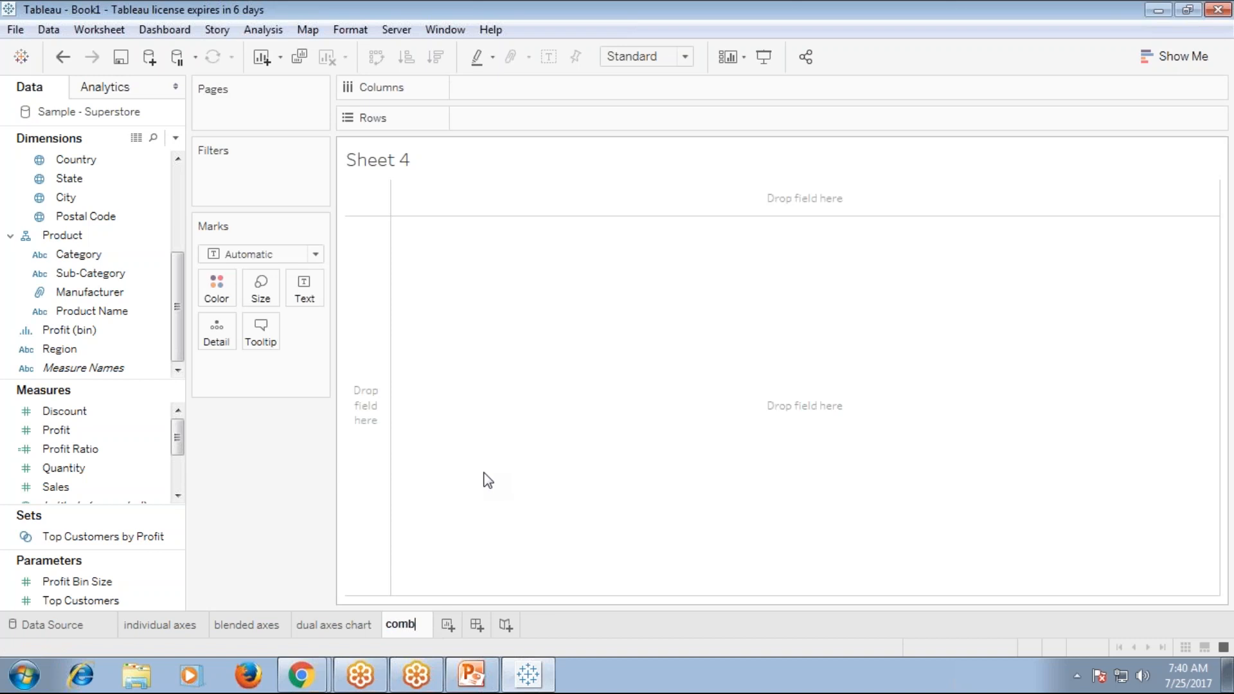
pyautogui.write('ination charts')
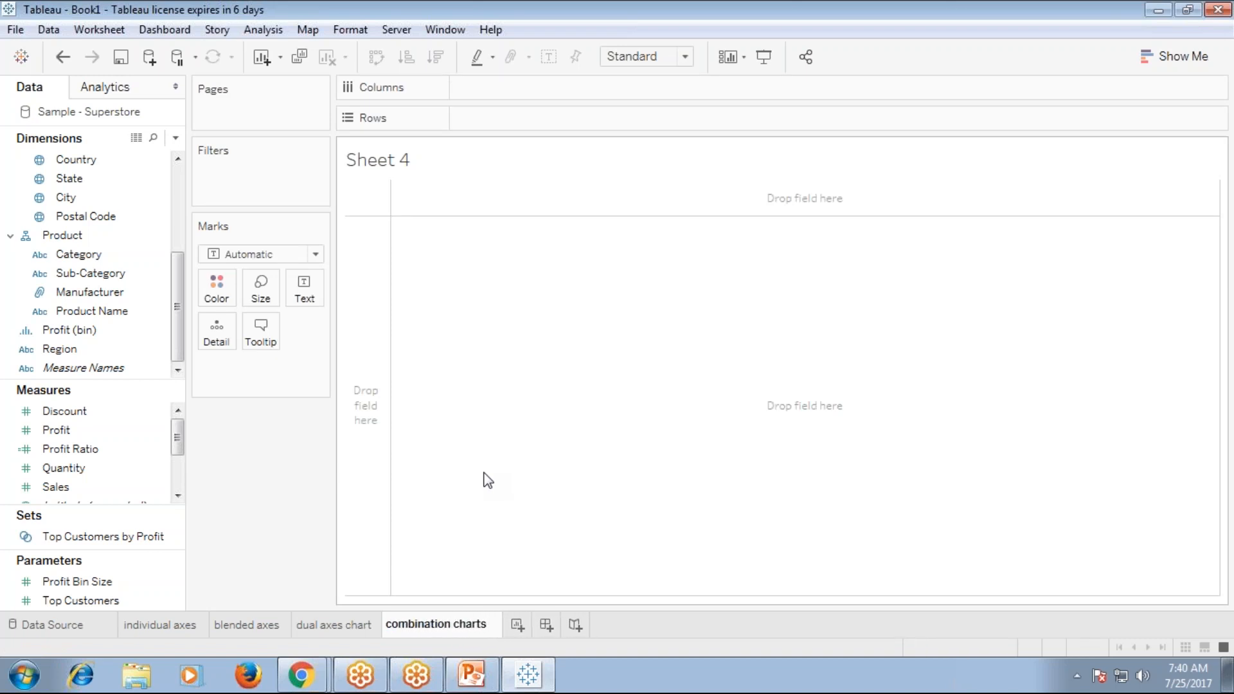
pyautogui.press('Return')
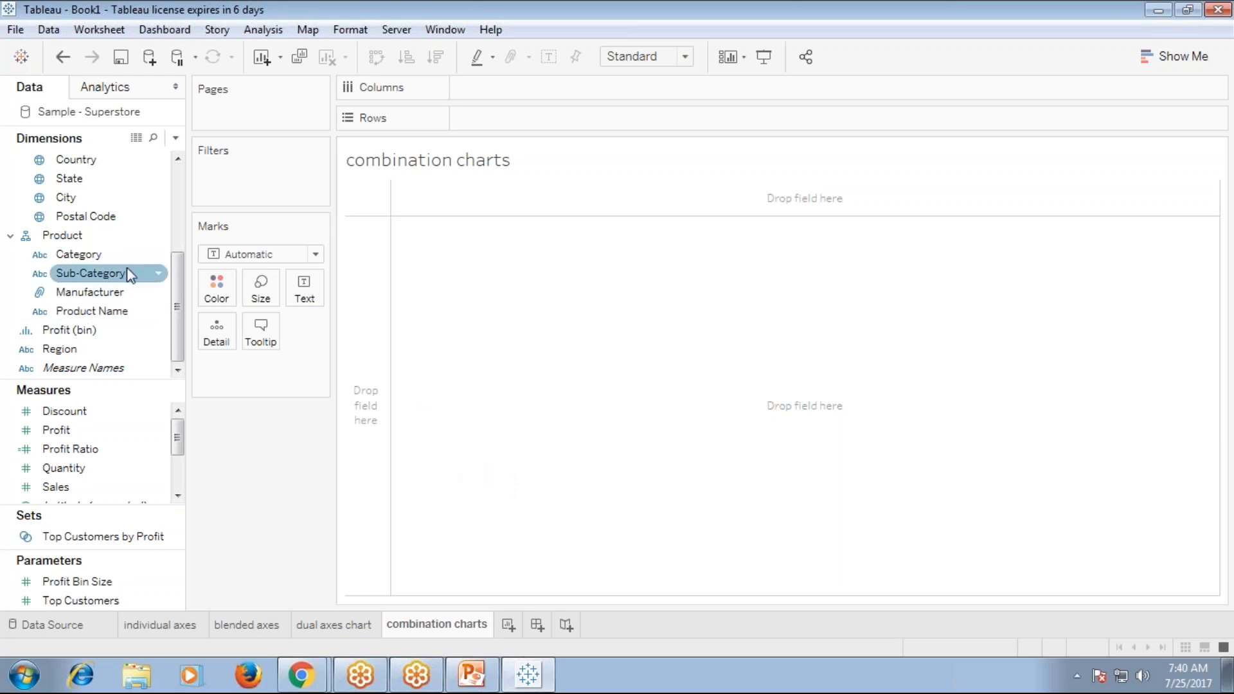
# Place Sub-Category in Columns and the Sales and Profit measures in Rows to chart them on separate axes
pyautogui.moveTo(102, 277); pyautogui.dragTo(528, 90)
pyautogui.moveTo(57, 486)
pyautogui.mouseDown()
pyautogui.moveTo(568, 140)
pyautogui.moveTo(551, 122)
pyautogui.mouseUp()
pyautogui.moveTo(70, 449)
pyautogui.mouseDown()
pyautogui.moveTo(411, 344)
pyautogui.moveTo(679, 111)
pyautogui.moveTo(661, 115)
pyautogui.mouseUp()
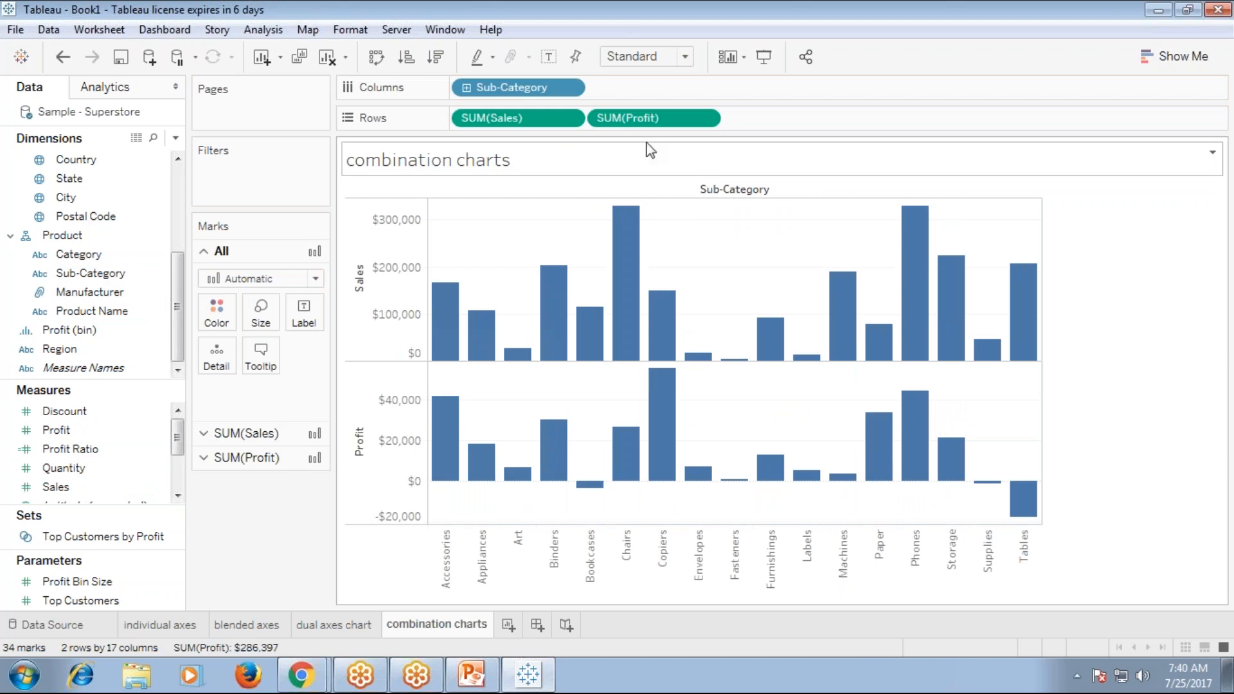
# Add Quantity as a secondary axis to the Sales pane and Profit Ratio as a secondary axis to the Profit pane
pyautogui.click(87, 471)
pyautogui.moveTo(88, 474); pyautogui.dragTo(1017, 281)
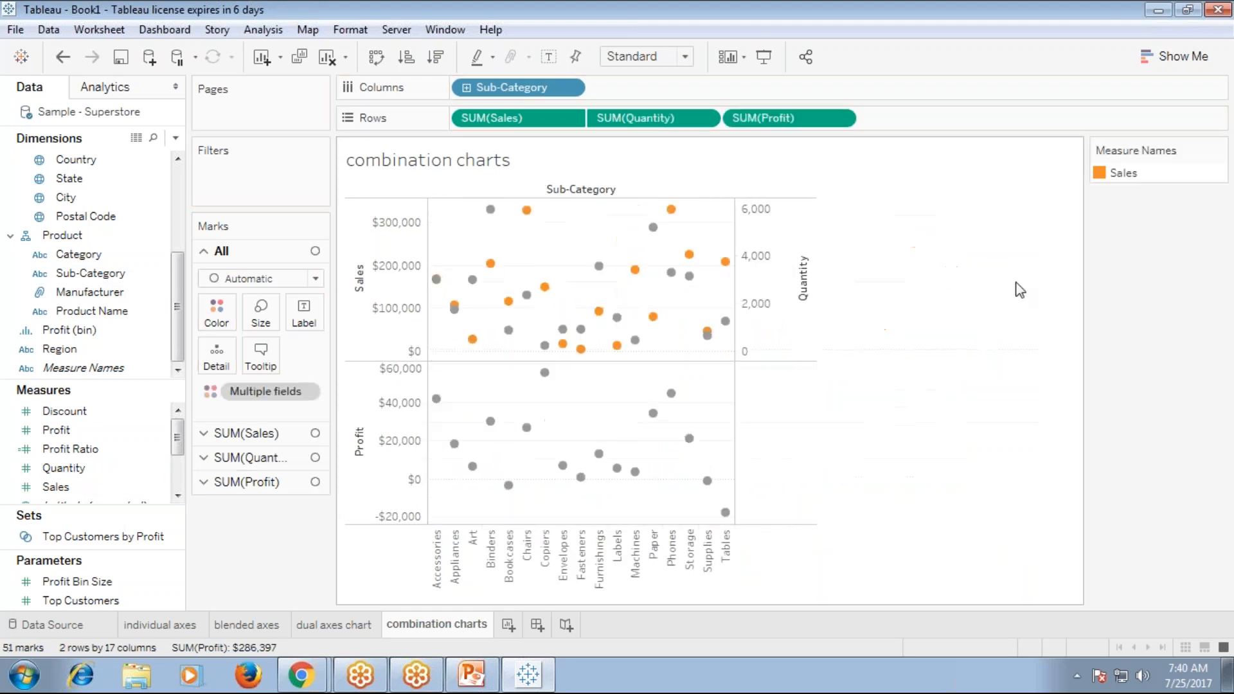
pyautogui.moveTo(180, 445)
pyautogui.mouseDown()
pyautogui.moveTo(177, 458)
pyautogui.moveTo(177, 427)
pyautogui.mouseUp()
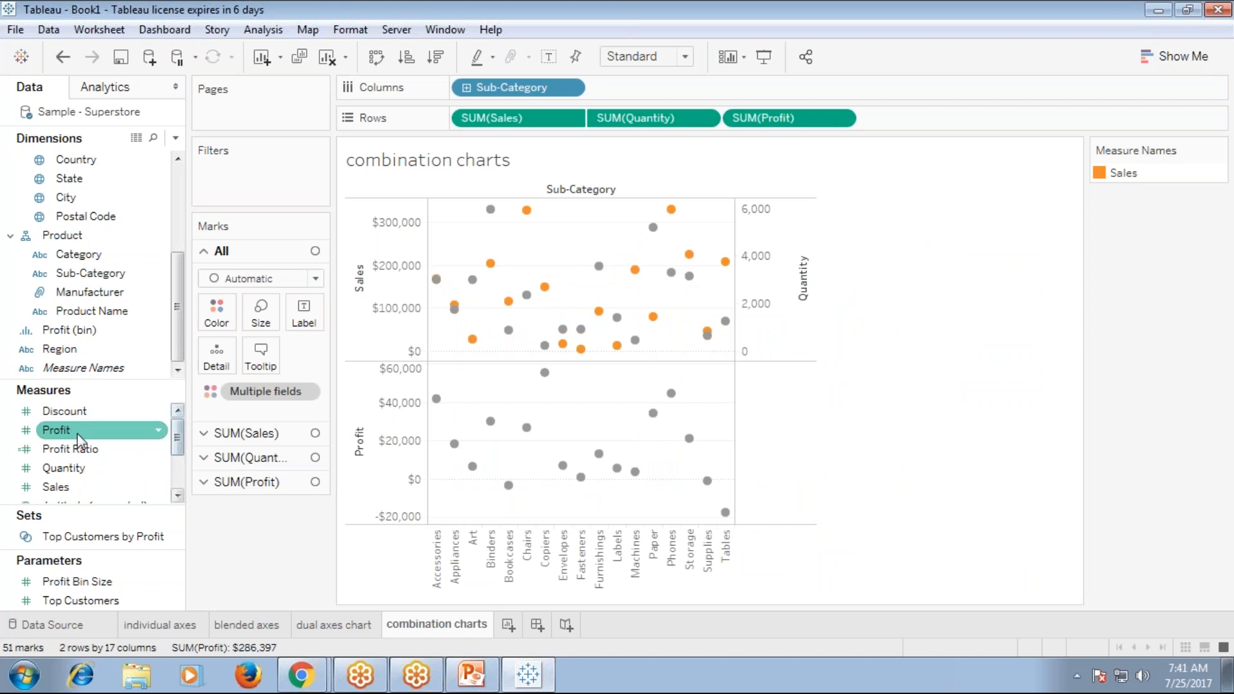
pyautogui.click(55, 450)
pyautogui.moveTo(54, 452); pyautogui.dragTo(730, 425)
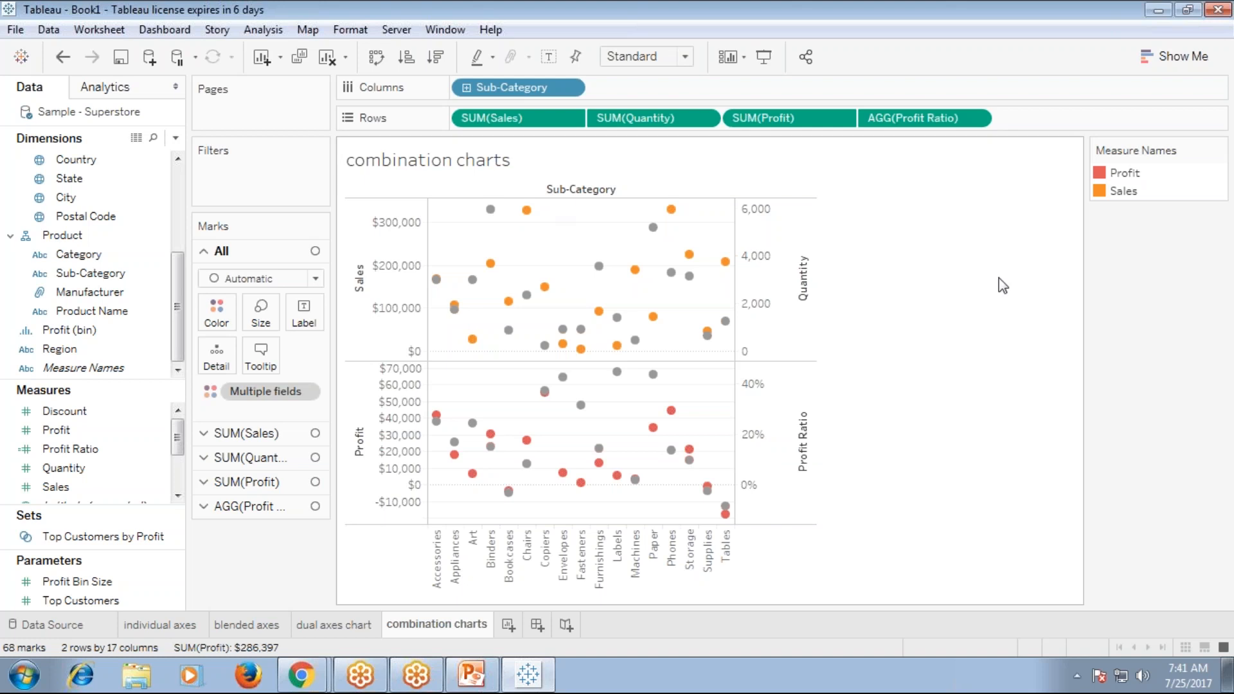
# Set the mark type of all measures in the combination chart to Area, and that of Sales to Bar
pyautogui.click(278, 279)
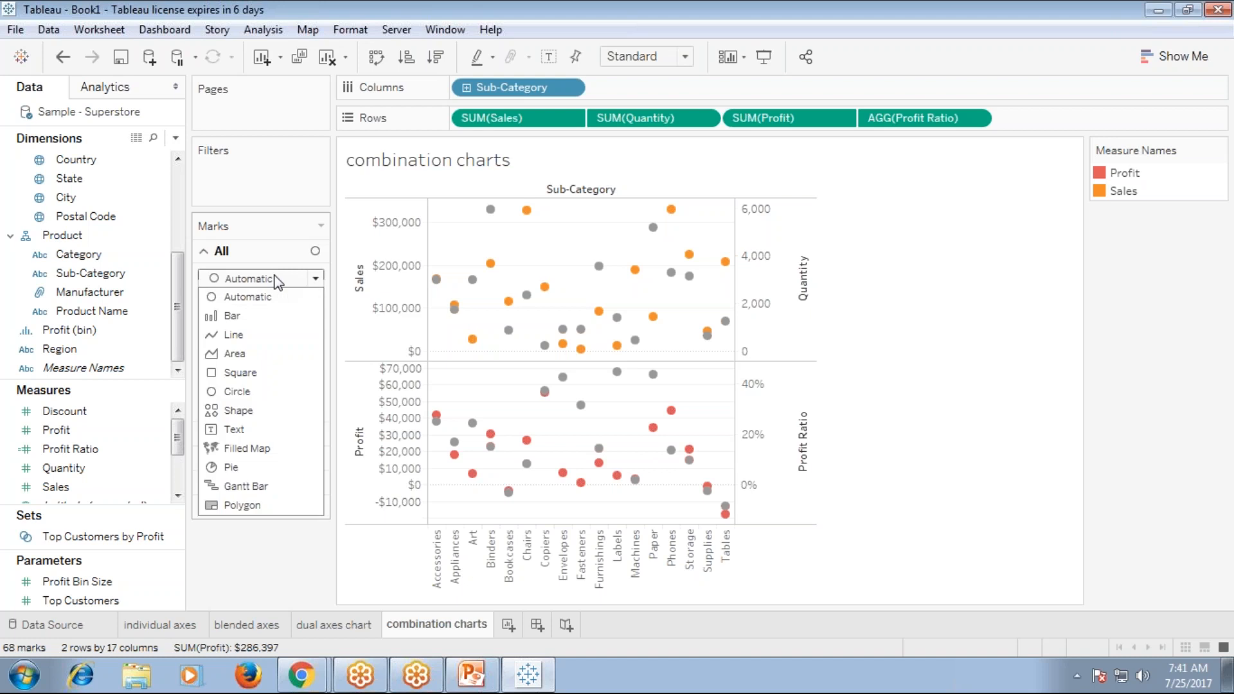
pyautogui.click(252, 355)
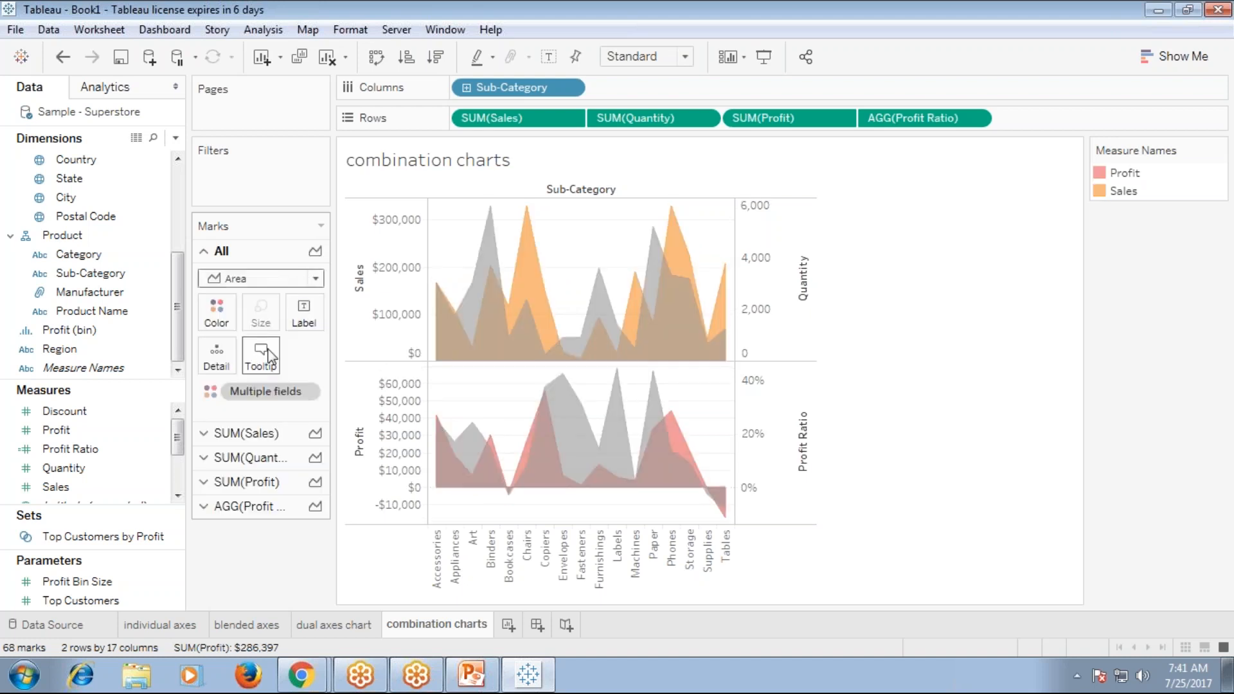
pyautogui.click(264, 433)
pyautogui.click(316, 302)
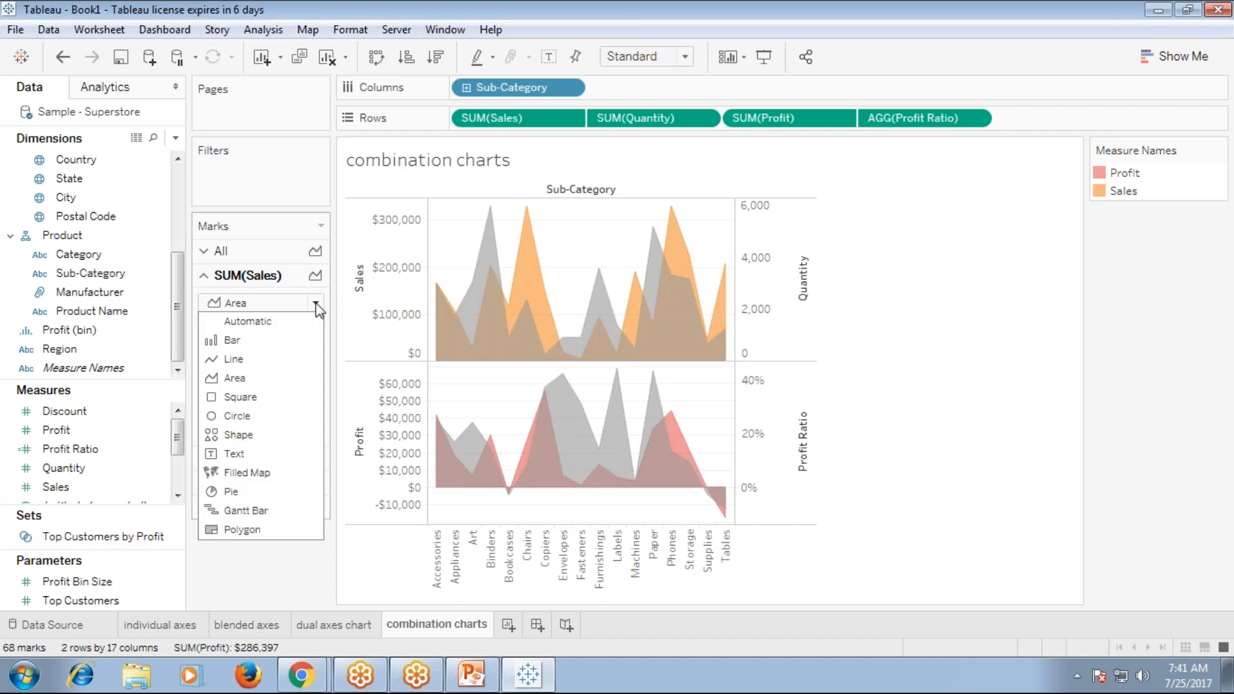
pyautogui.click(257, 345)
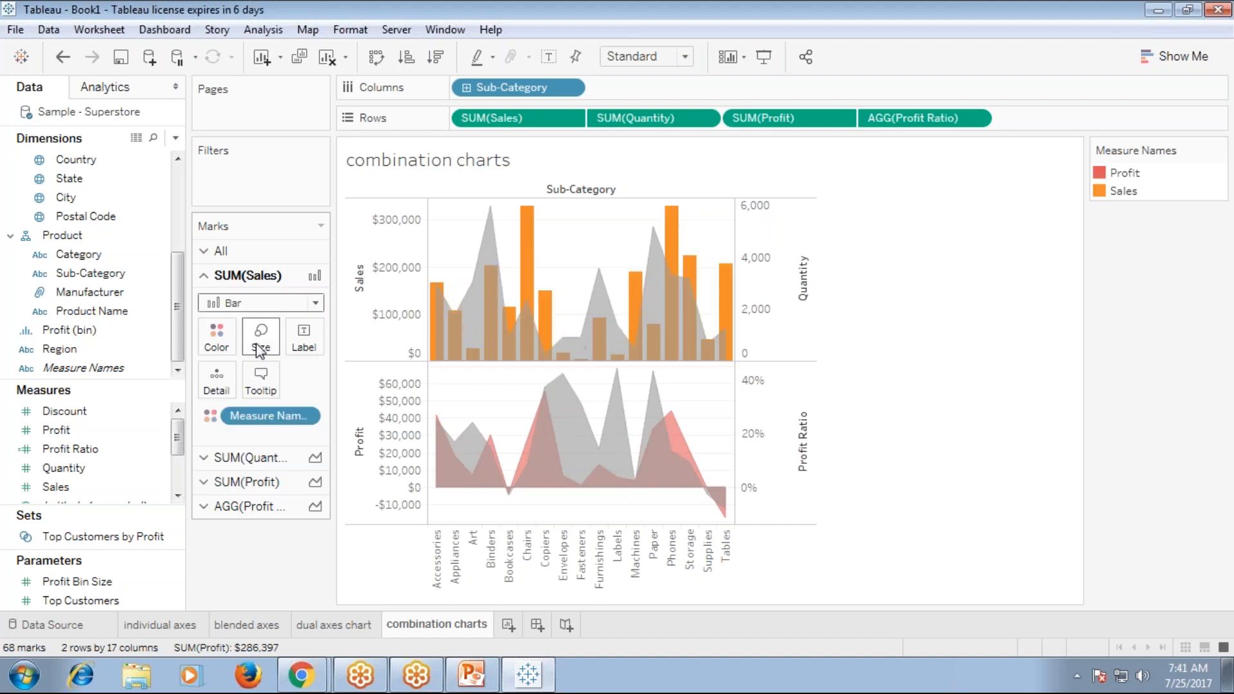
# Set the mark type of Quantity to Circle and the mark type of Profit to Line
pyautogui.click(269, 456)
pyautogui.click(301, 328)
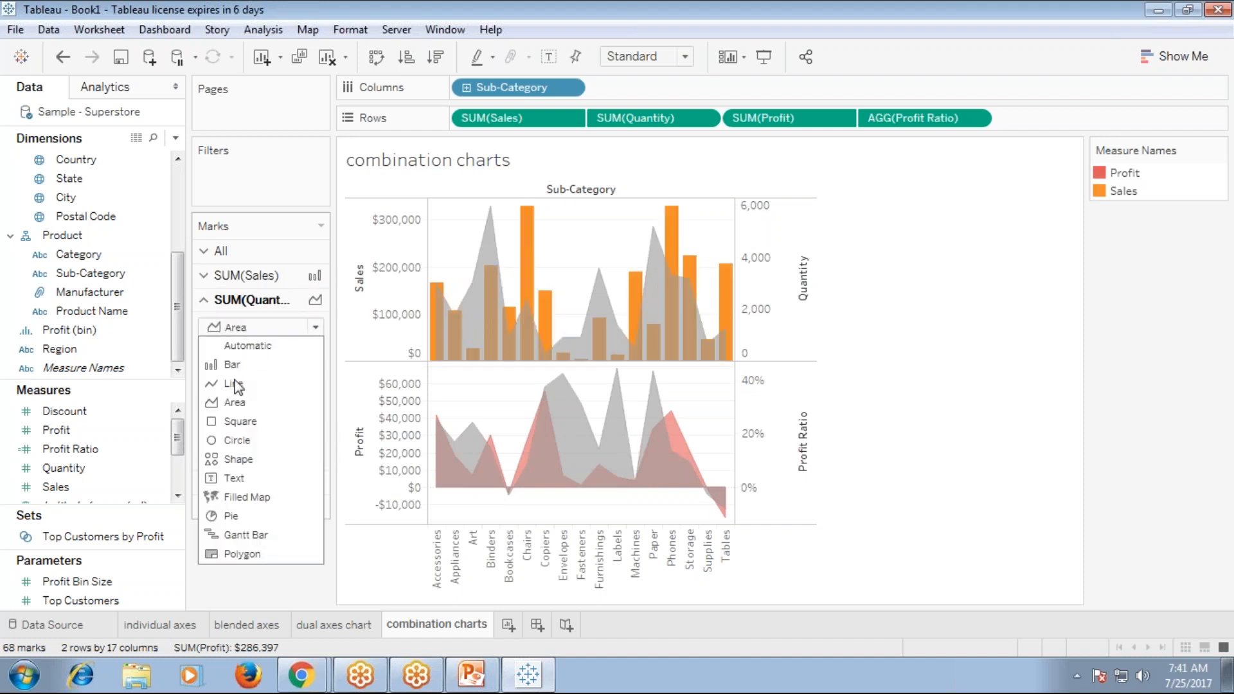
pyautogui.click(224, 440)
pyautogui.click(244, 481)
pyautogui.click(297, 353)
pyautogui.click(257, 408)
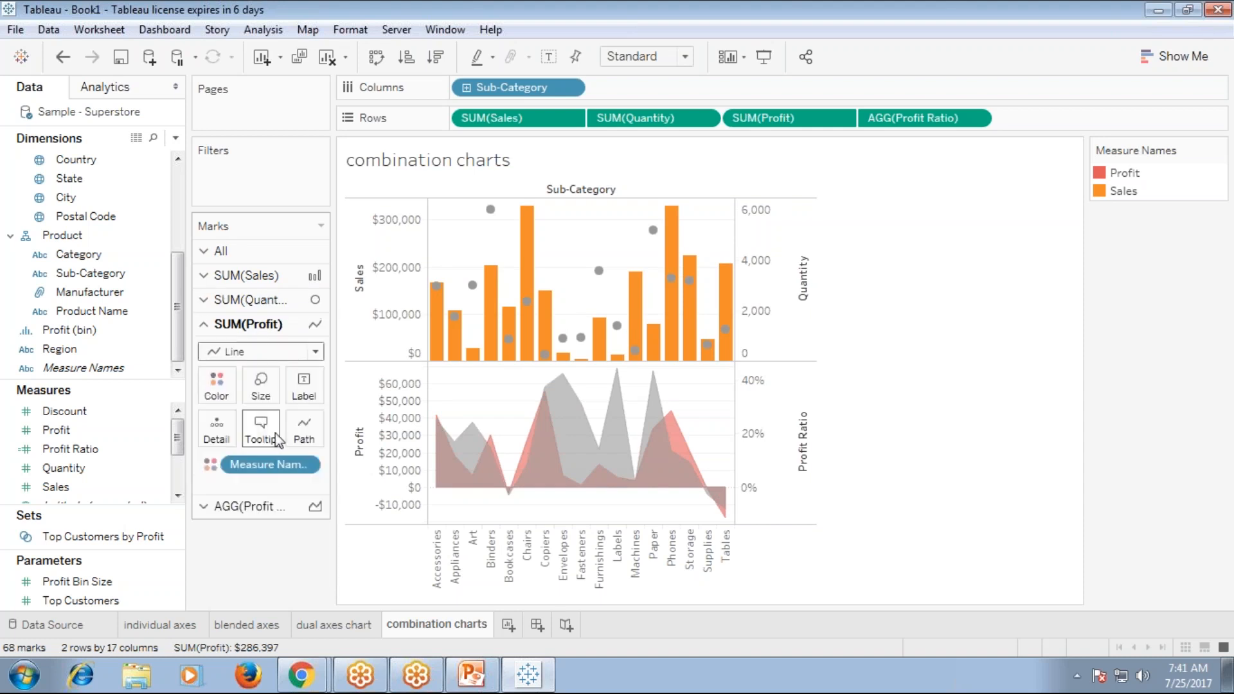
# Set the mark type of Profit Ratio to Square
pyautogui.click(299, 509)
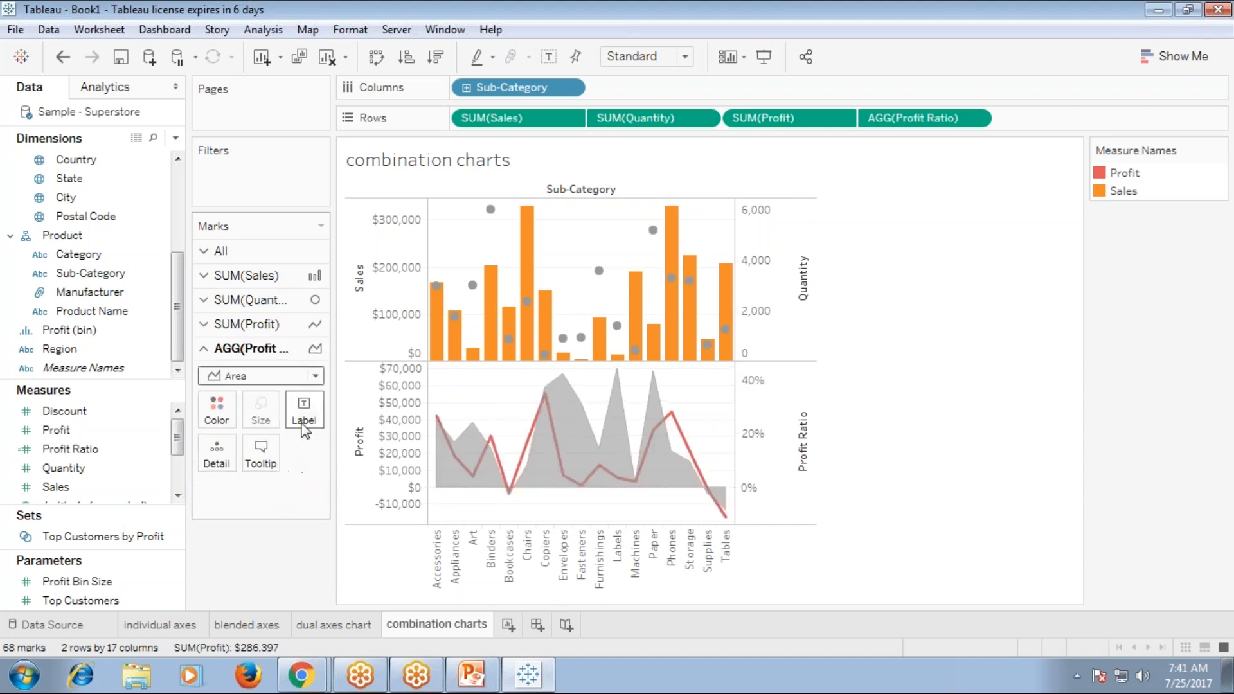
pyautogui.click(311, 377)
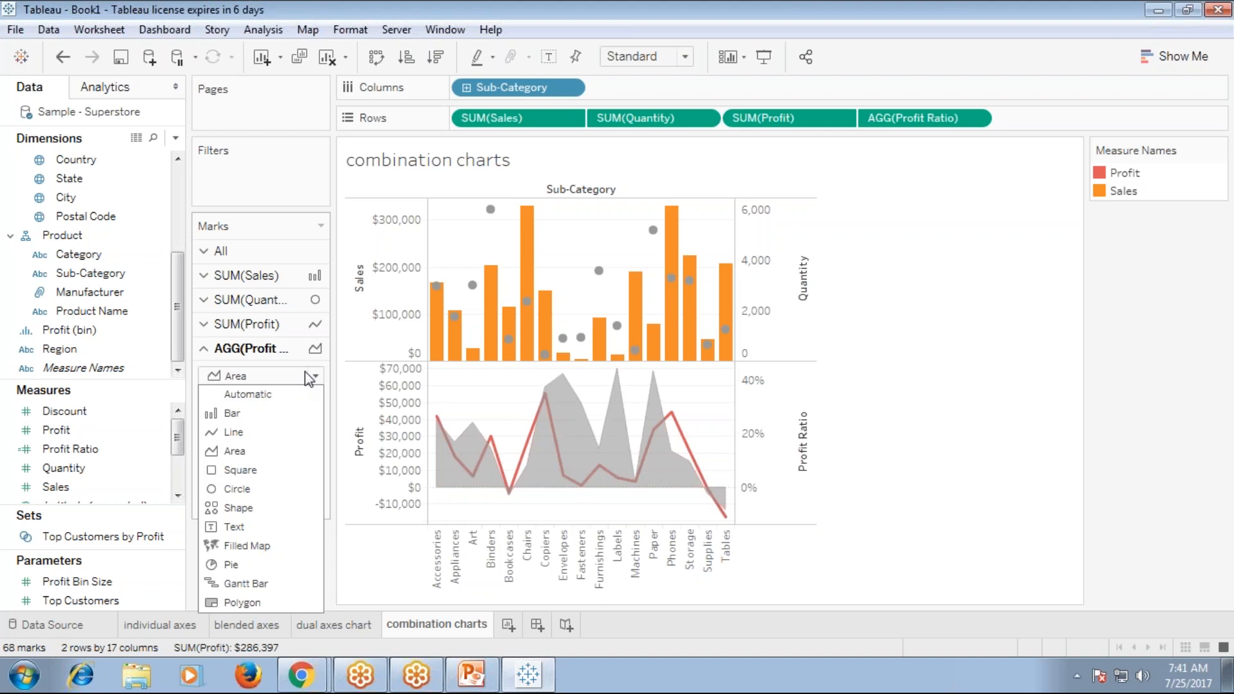
pyautogui.click(239, 478)
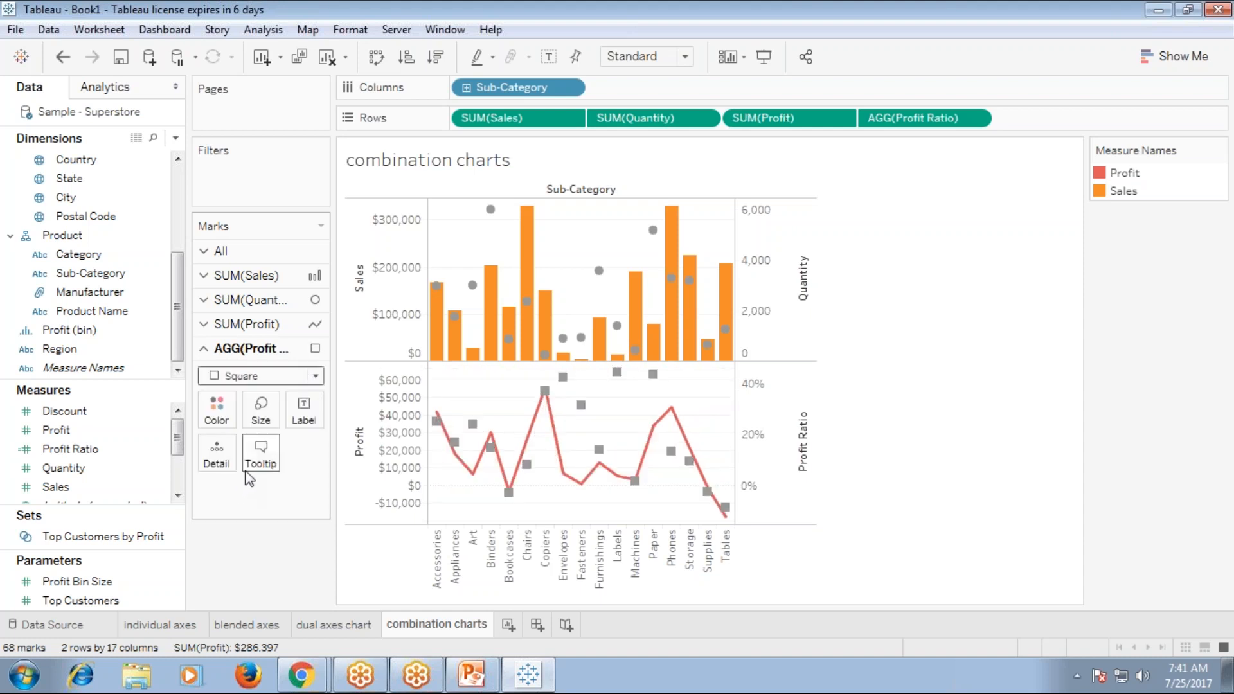
# Try the Line mark type for all four measures together, and switch them all to Area
pyautogui.click(291, 253)
pyautogui.click(300, 278)
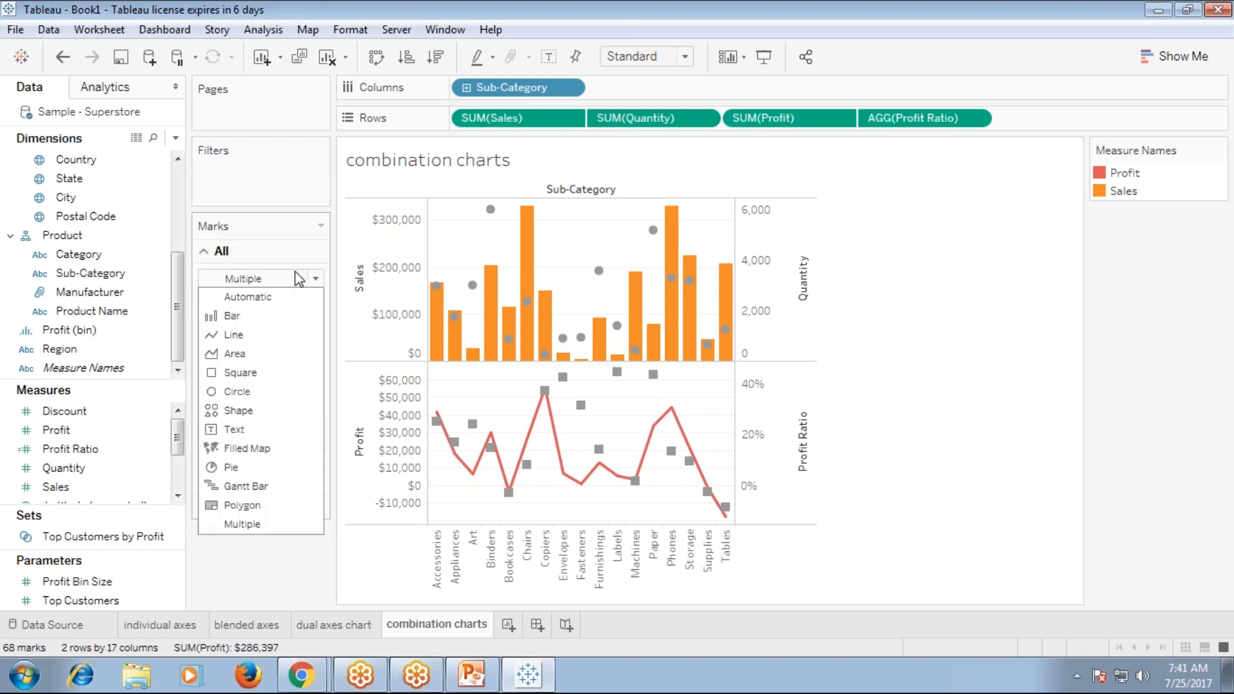
pyautogui.click(263, 334)
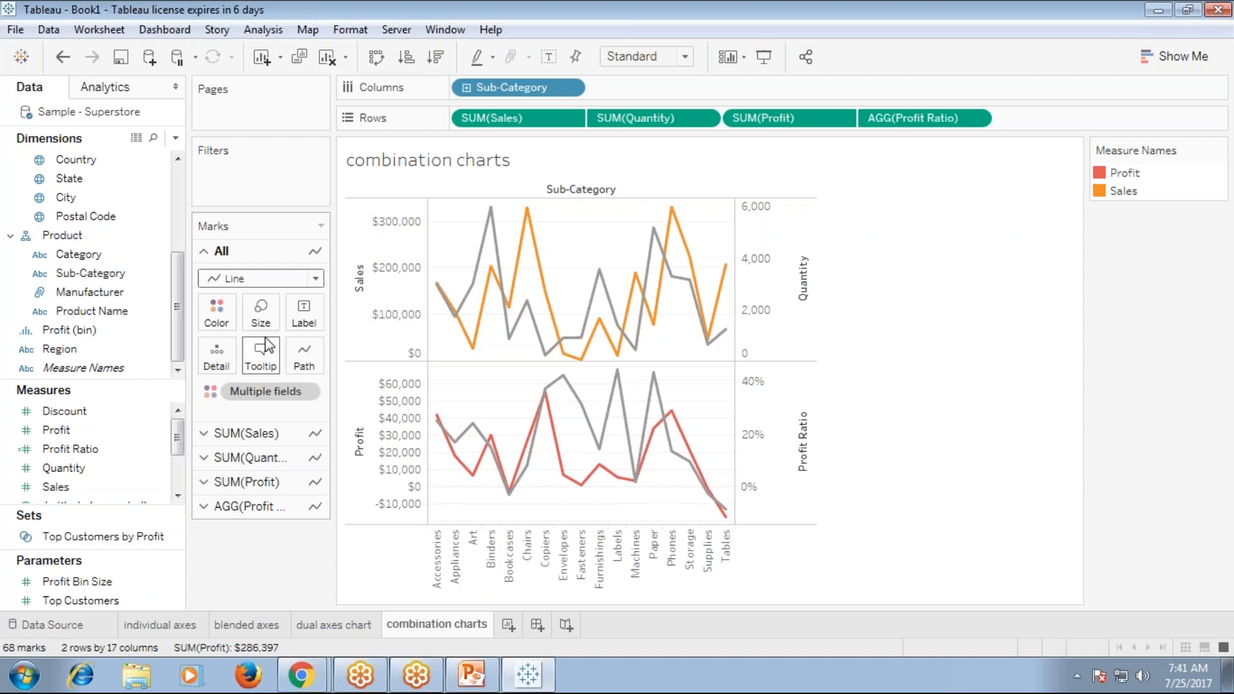
pyautogui.click(264, 279)
pyautogui.click(267, 353)
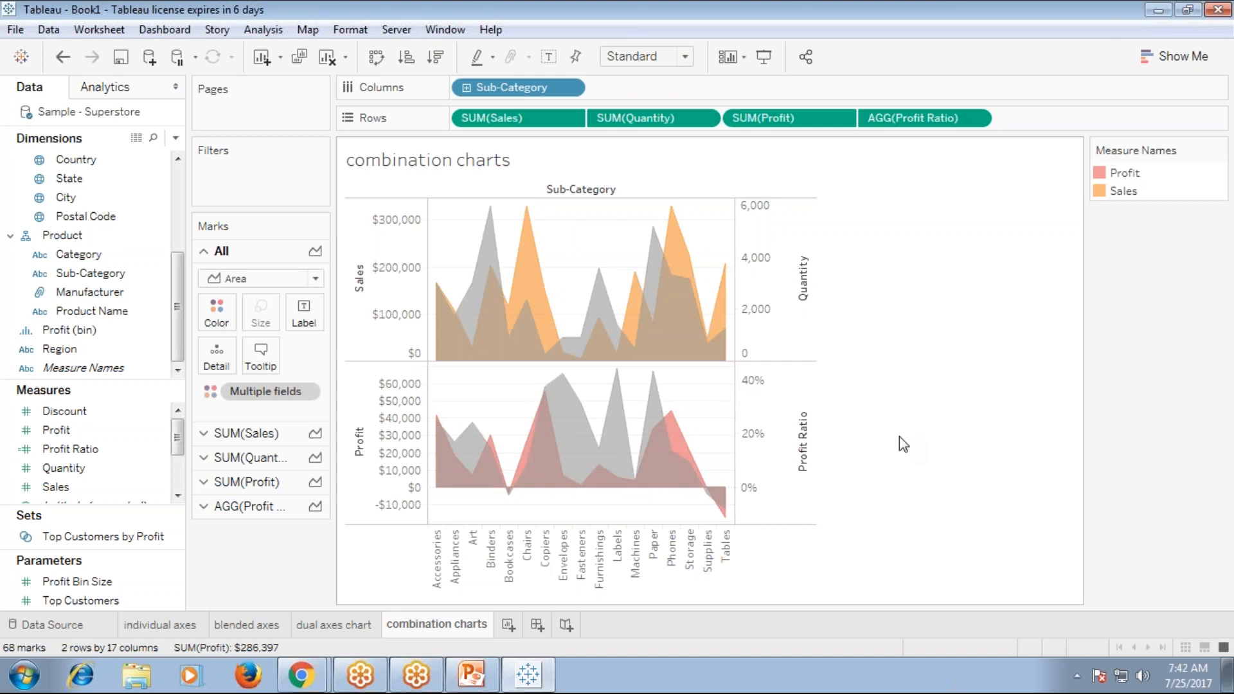
# Add another worksheet and name it "combination axes charts"
pyautogui.click(511, 630)
pyautogui.rightClick(512, 630)
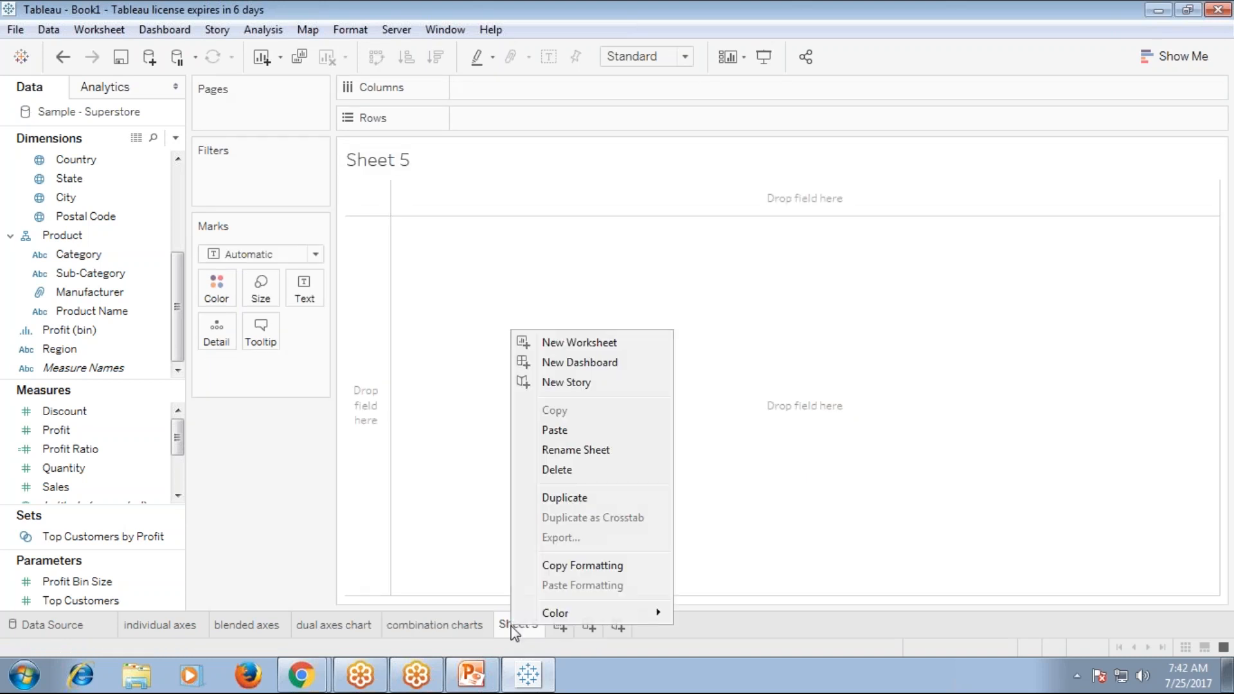
pyautogui.click(568, 450)
pyautogui.write('combinat')
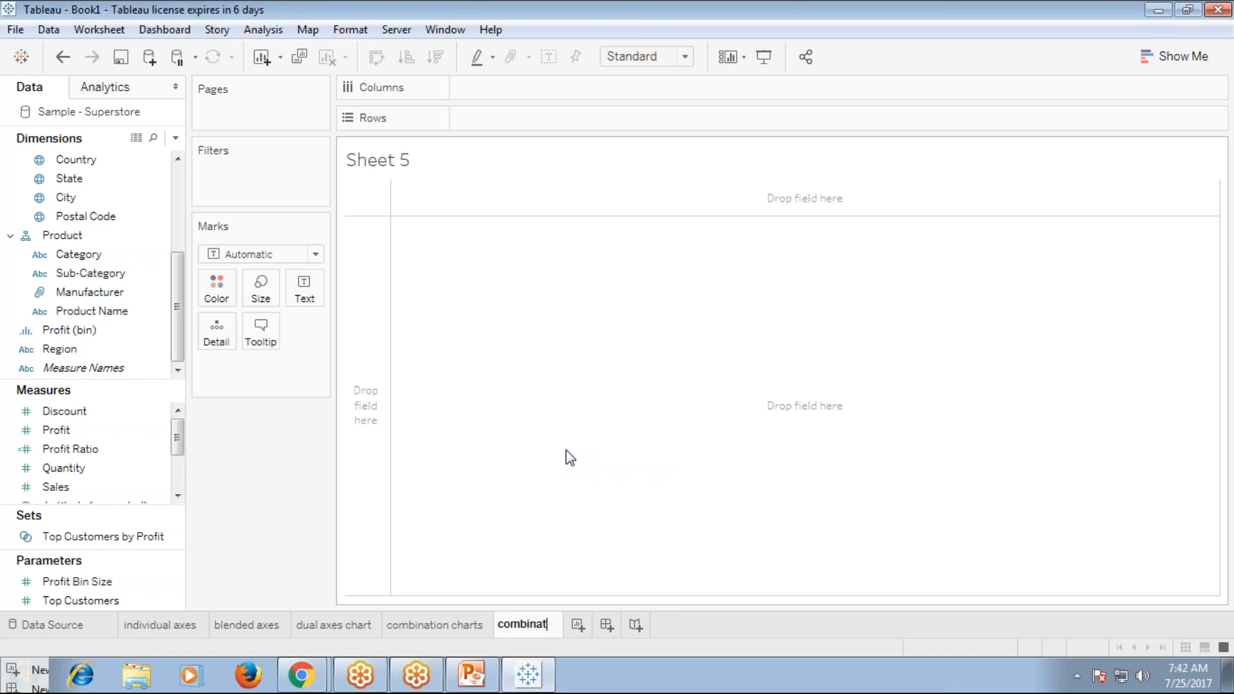
pyautogui.write('ion axes')
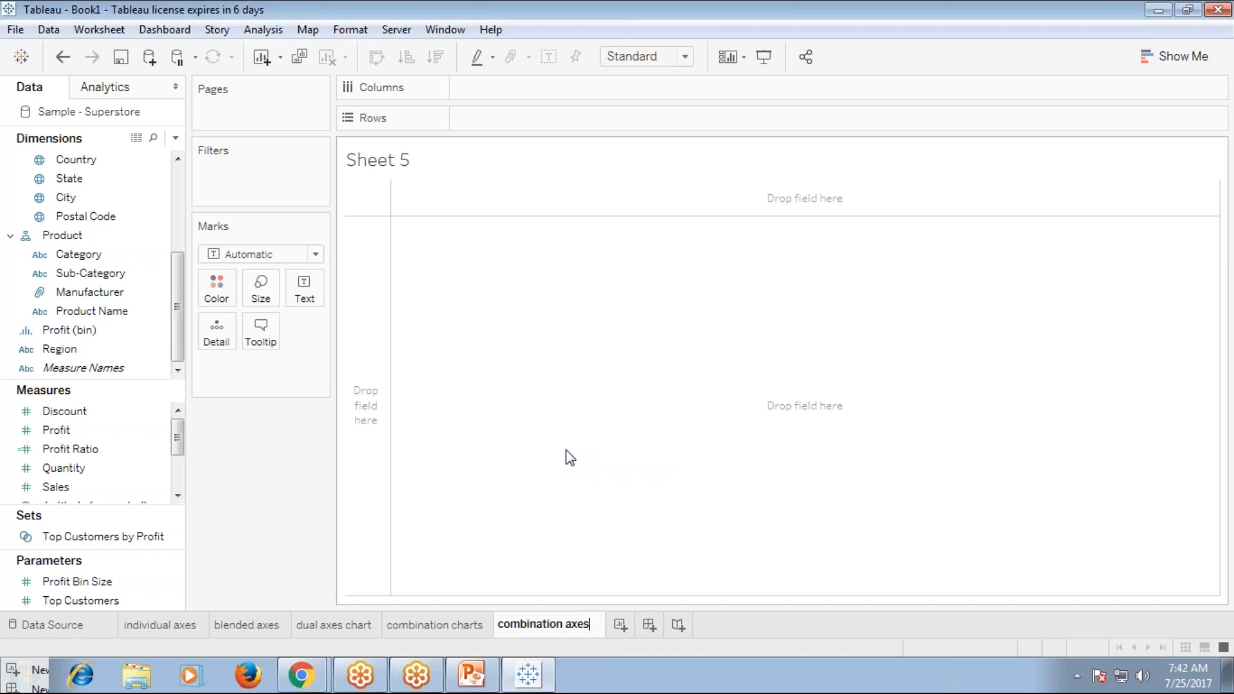
pyautogui.write(' charts')
pyautogui.press('Return')
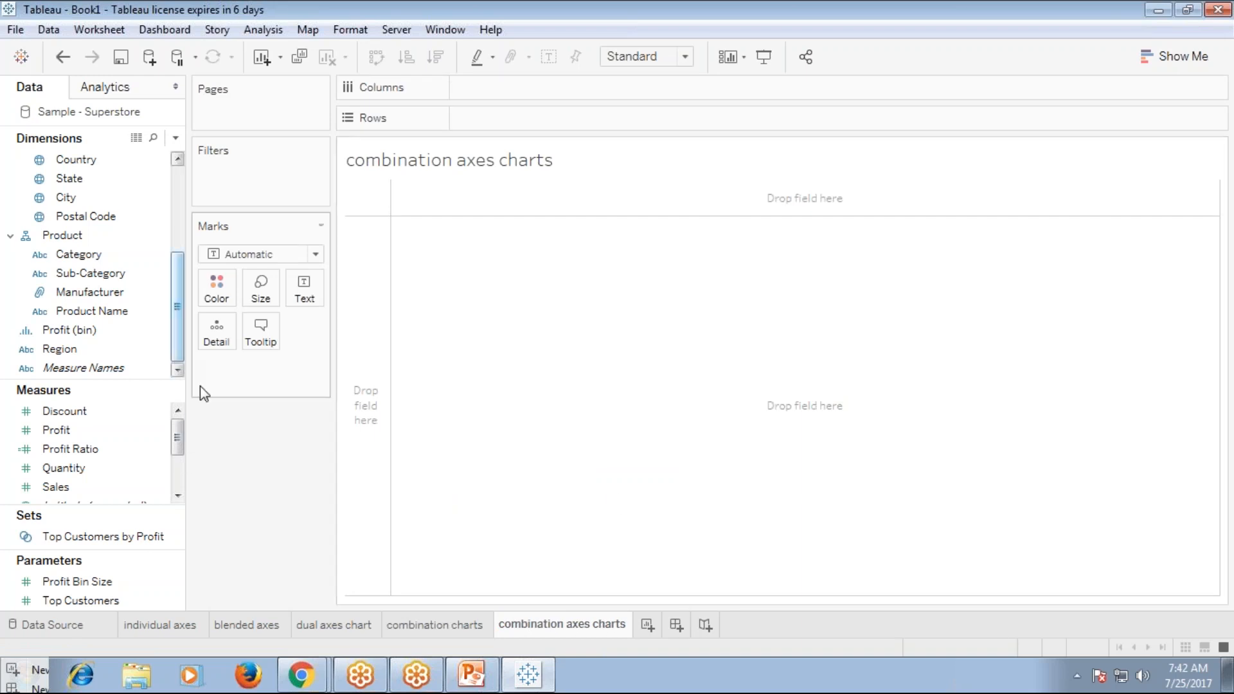
# Chart Sales by State with State in Columns, and add Profit as a secondary axis
pyautogui.moveTo(173, 336); pyautogui.dragTo(196, 238)
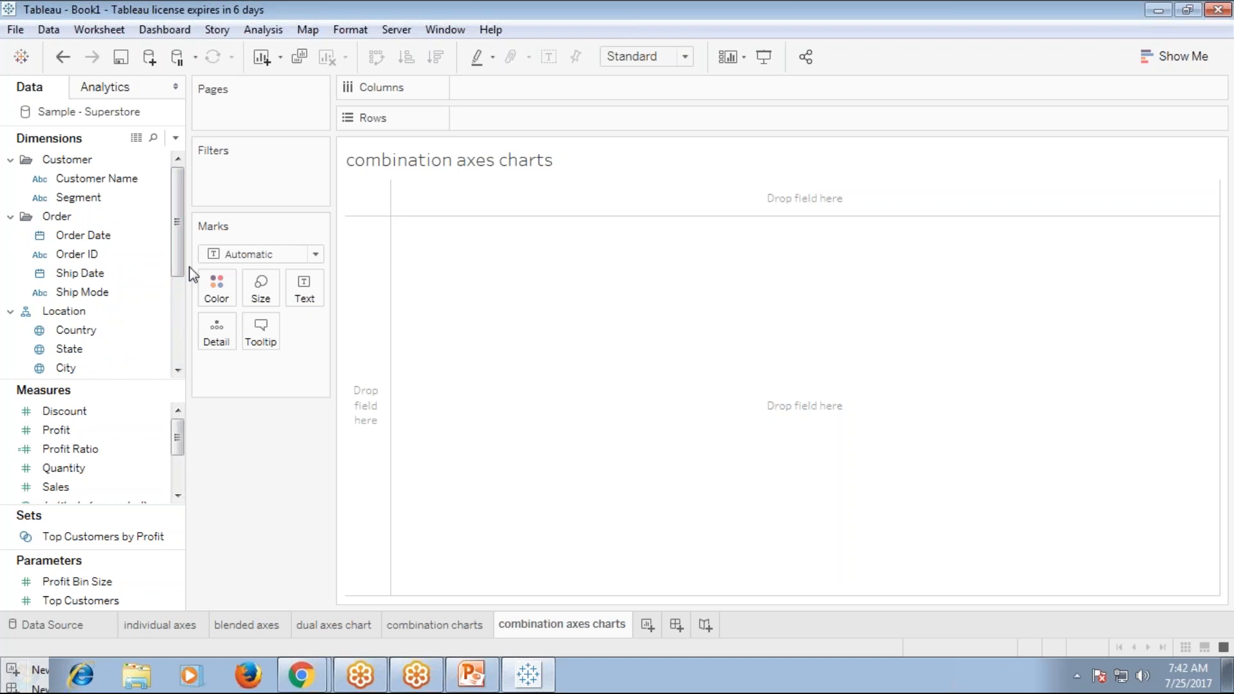
pyautogui.moveTo(178, 256); pyautogui.dragTo(171, 373)
pyautogui.moveTo(172, 307); pyautogui.dragTo(167, 276)
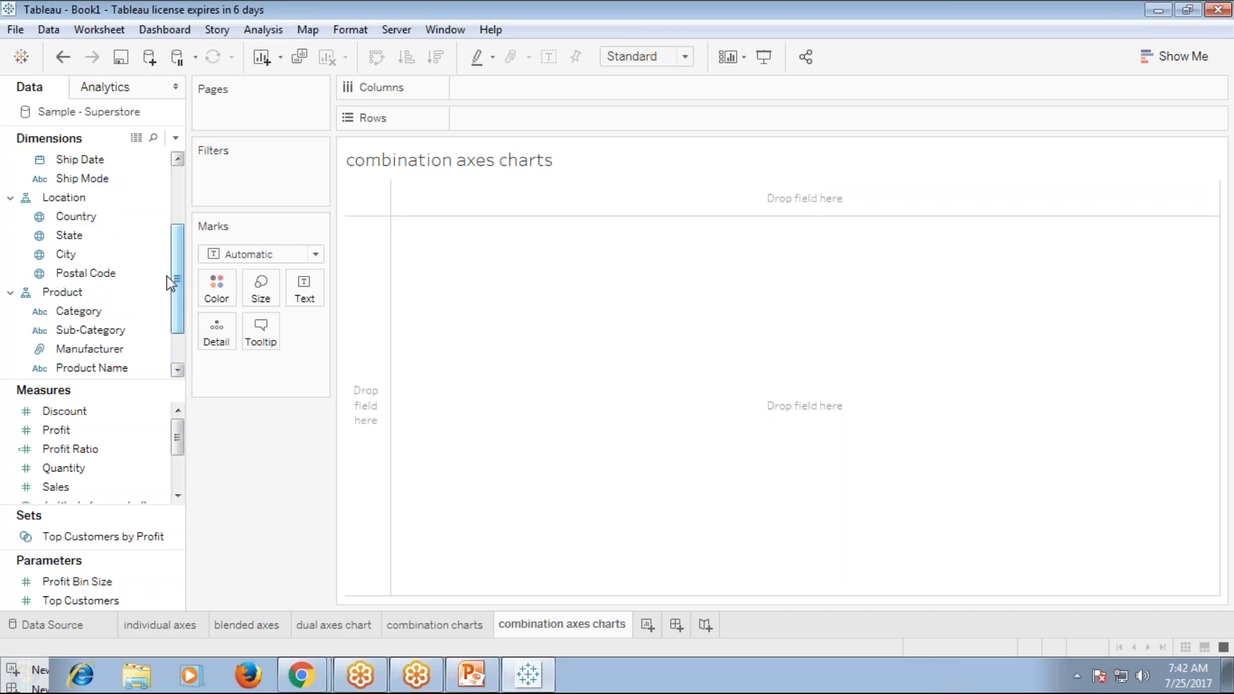
pyautogui.click(90, 242)
pyautogui.moveTo(91, 243); pyautogui.dragTo(502, 90)
pyautogui.moveTo(63, 472); pyautogui.dragTo(493, 117)
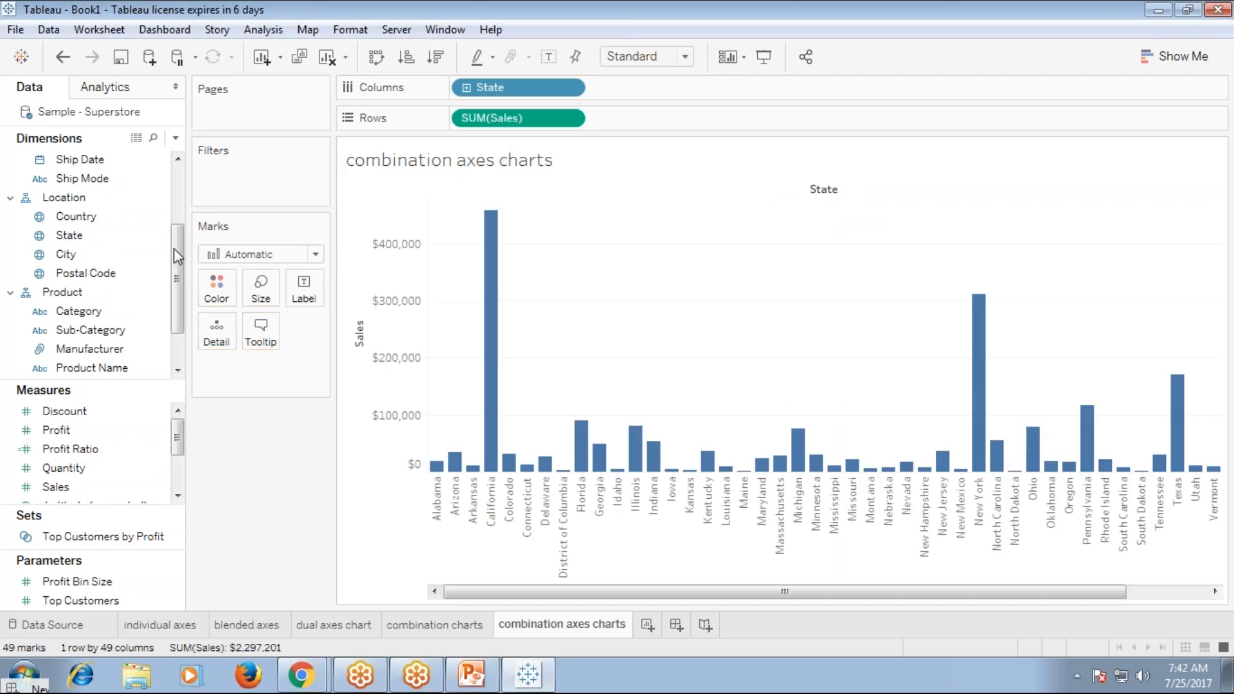
pyautogui.moveTo(70, 429); pyautogui.dragTo(1214, 326)
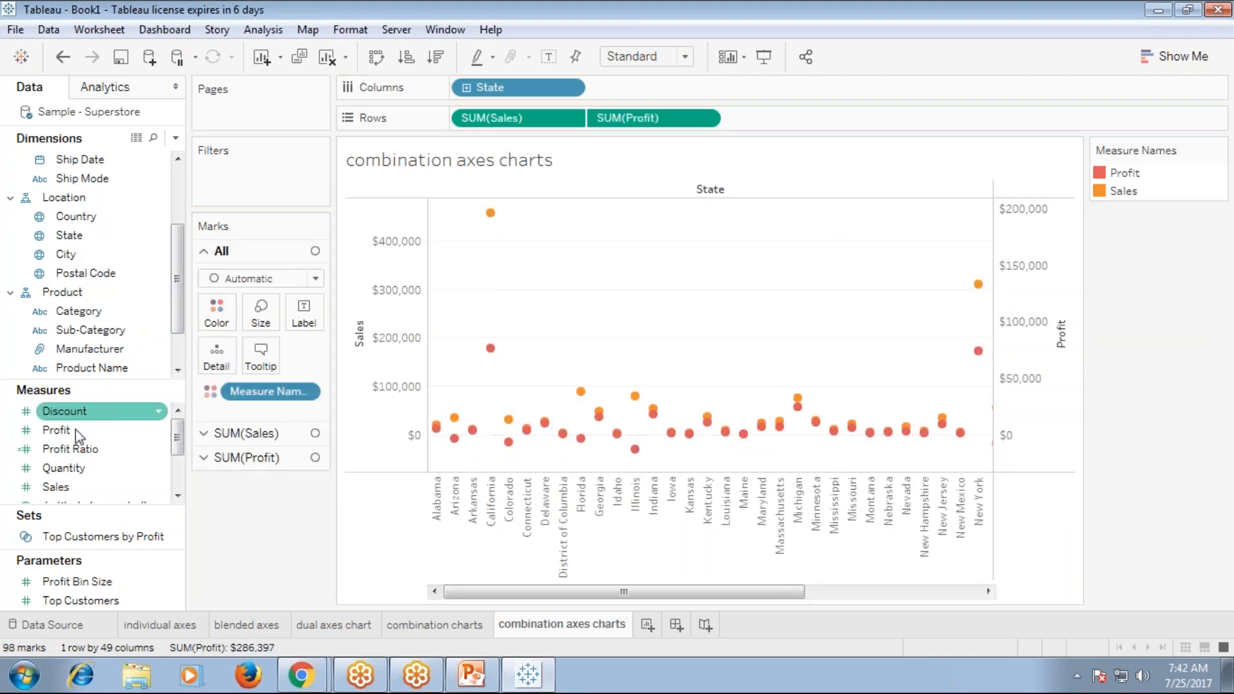
# Blend Quantity into the Sales axis and set the mark type of all measures to Bar
pyautogui.moveTo(64, 468); pyautogui.dragTo(384, 358)
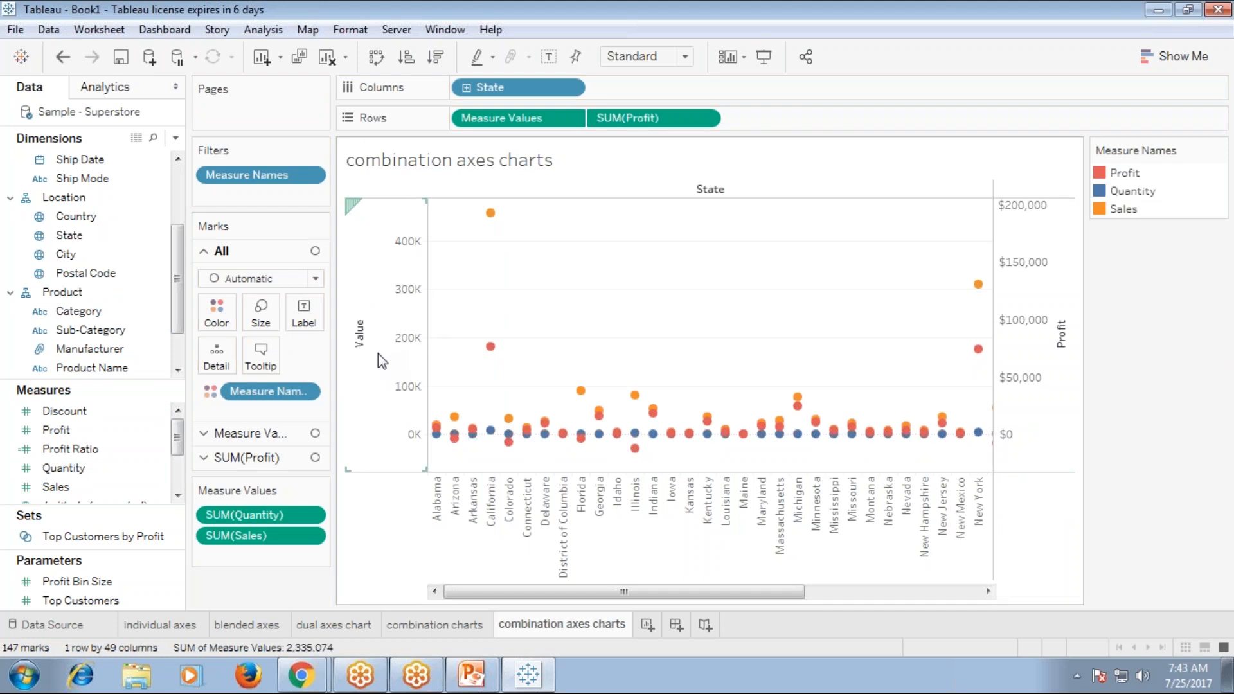
pyautogui.click(314, 278)
pyautogui.click(271, 314)
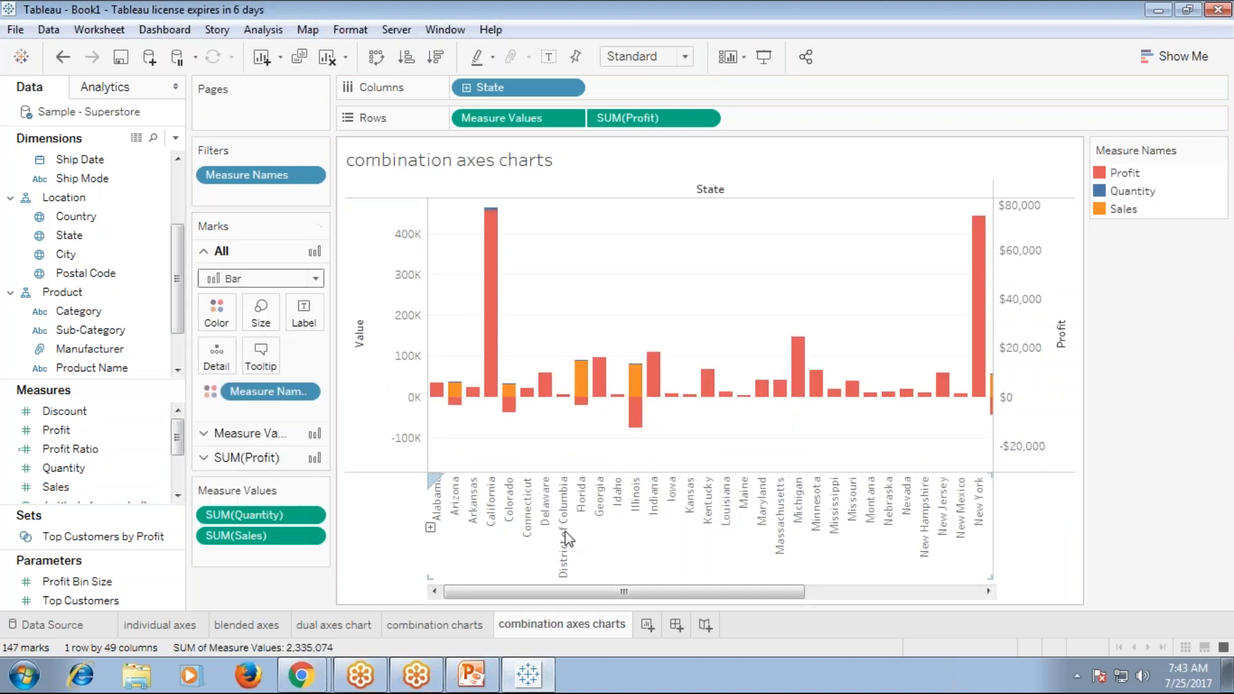
pyautogui.moveTo(572, 592); pyautogui.dragTo(839, 593)
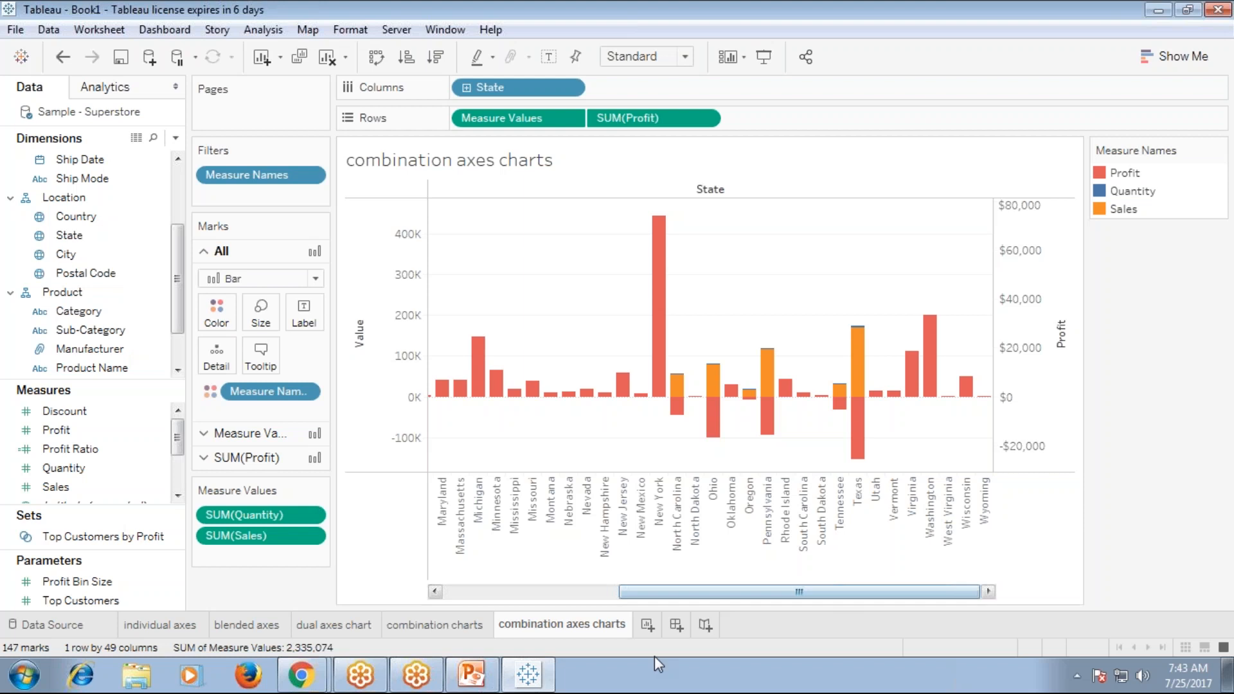
# On a new worksheet, chart Sales and Profit by Sub-Category on one blended axis
pyautogui.click(648, 625)
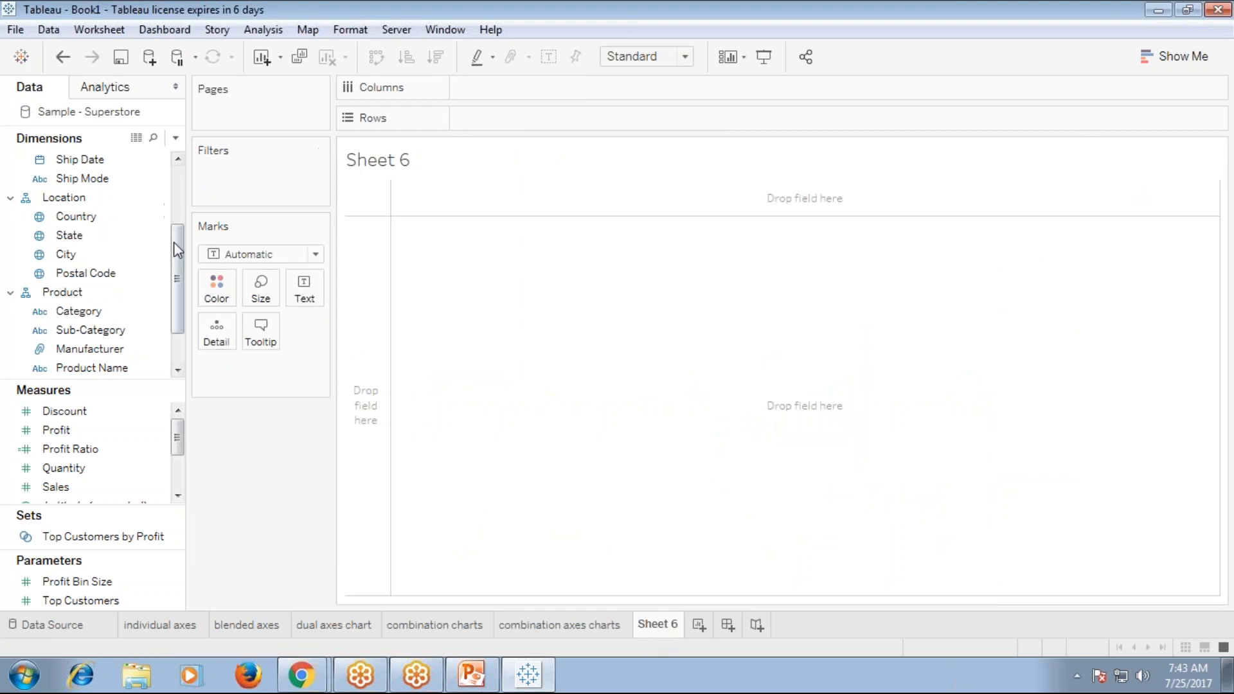
pyautogui.scroll(-1, 176, 260)
pyautogui.moveTo(119, 276); pyautogui.dragTo(524, 91)
pyautogui.moveTo(88, 482); pyautogui.dragTo(547, 116)
pyautogui.moveTo(56, 430); pyautogui.dragTo(368, 317)
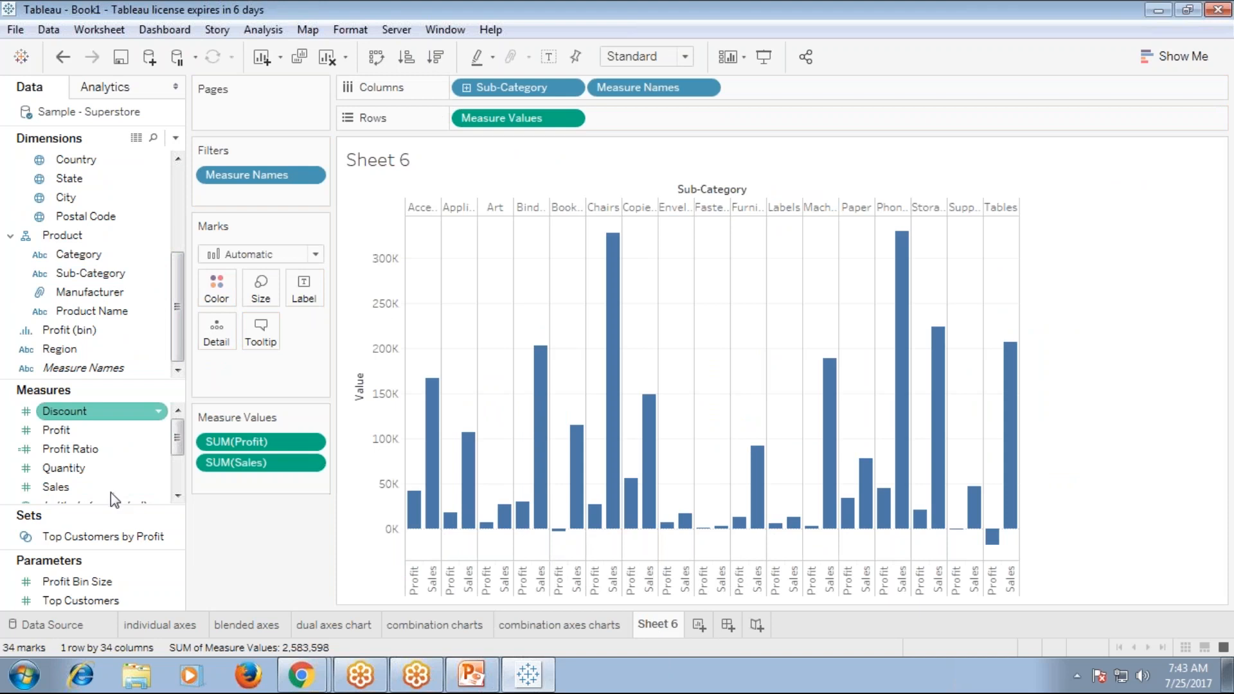
# Add Quantity as a secondary axis on the new sheet and set the mark type of all measures to Bar
pyautogui.moveTo(82, 474); pyautogui.dragTo(1001, 383)
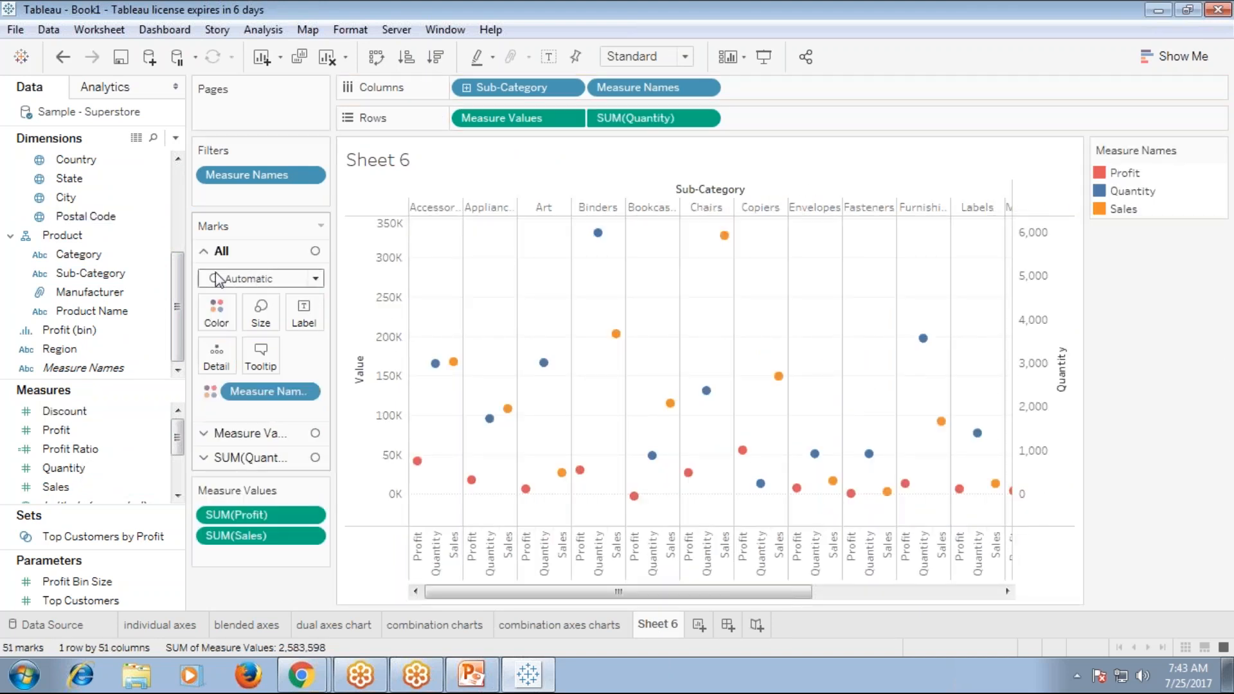
pyautogui.click(256, 279)
pyautogui.click(235, 320)
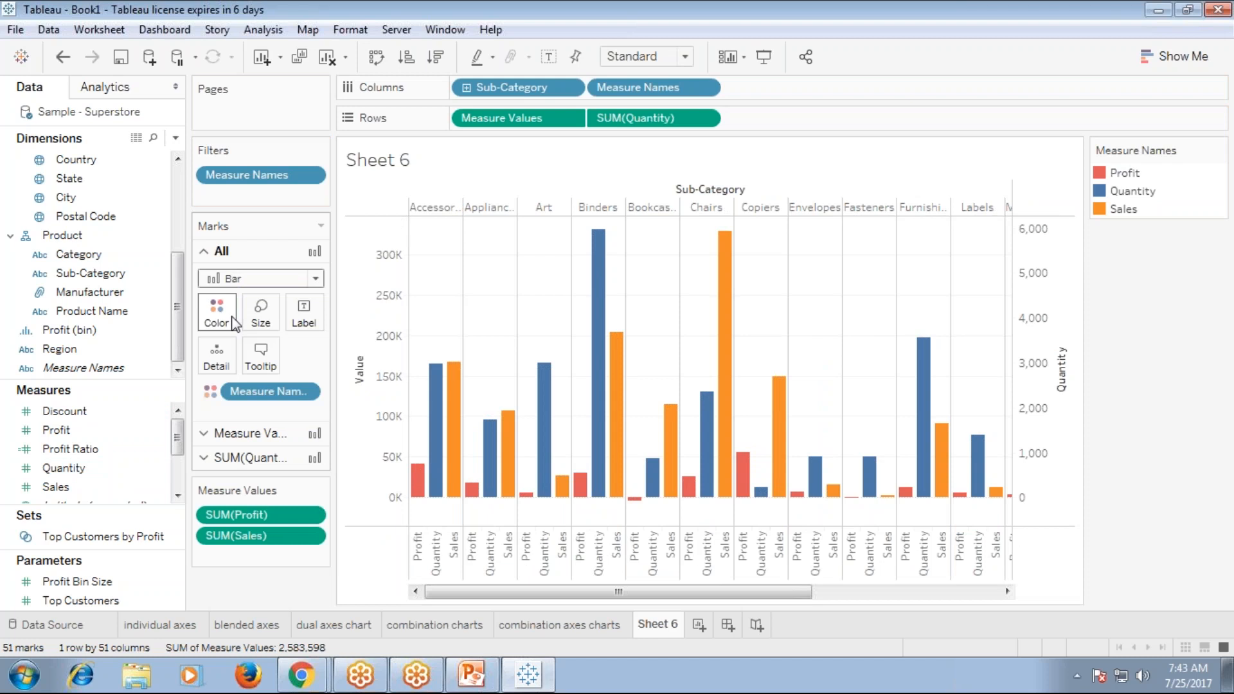
pyautogui.moveTo(488, 592); pyautogui.dragTo(736, 604)
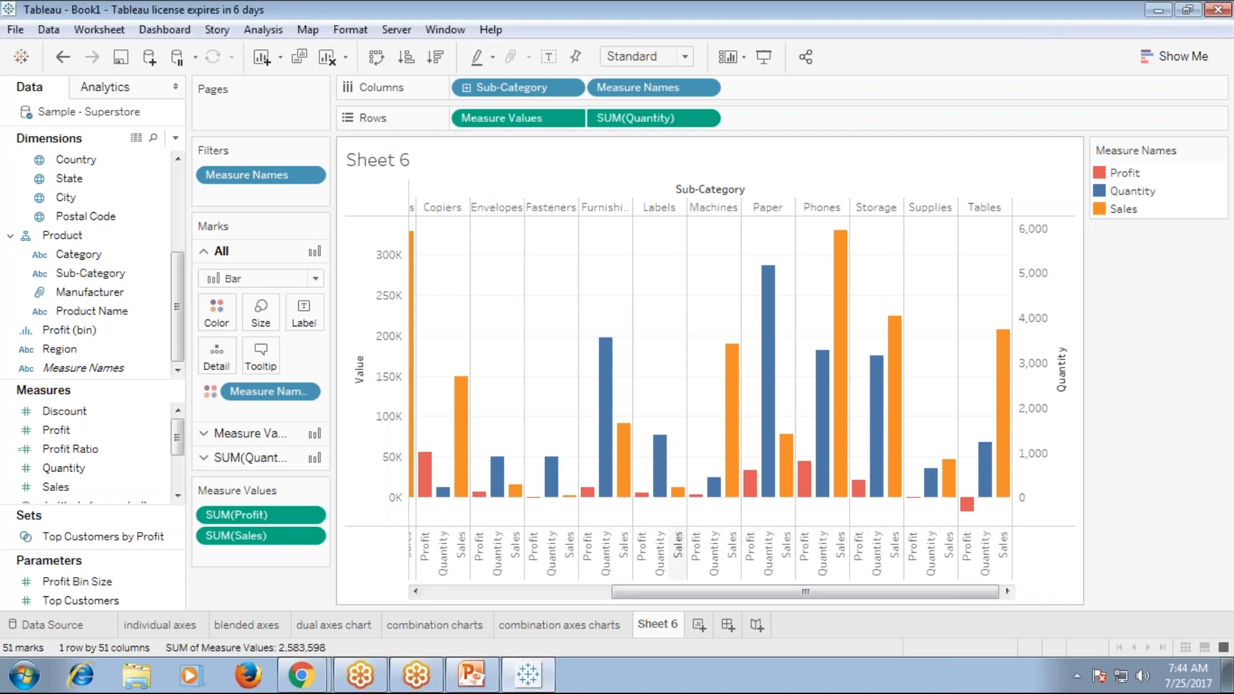
pyautogui.click(1225, 264)
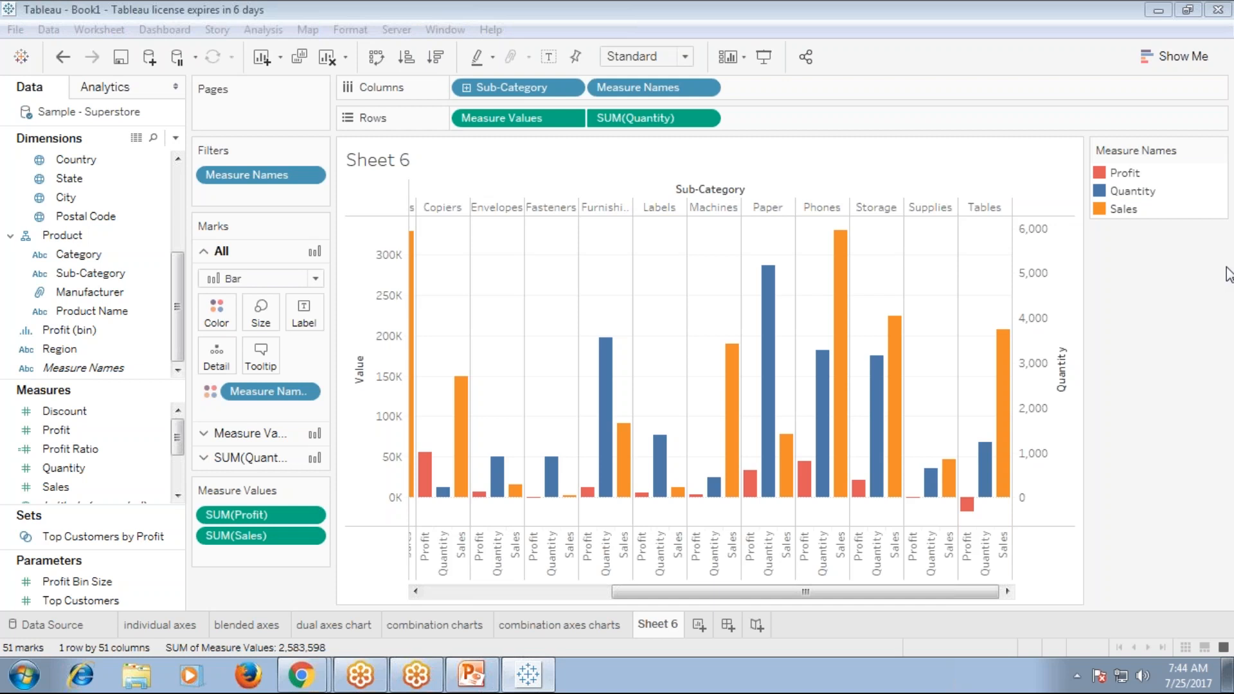